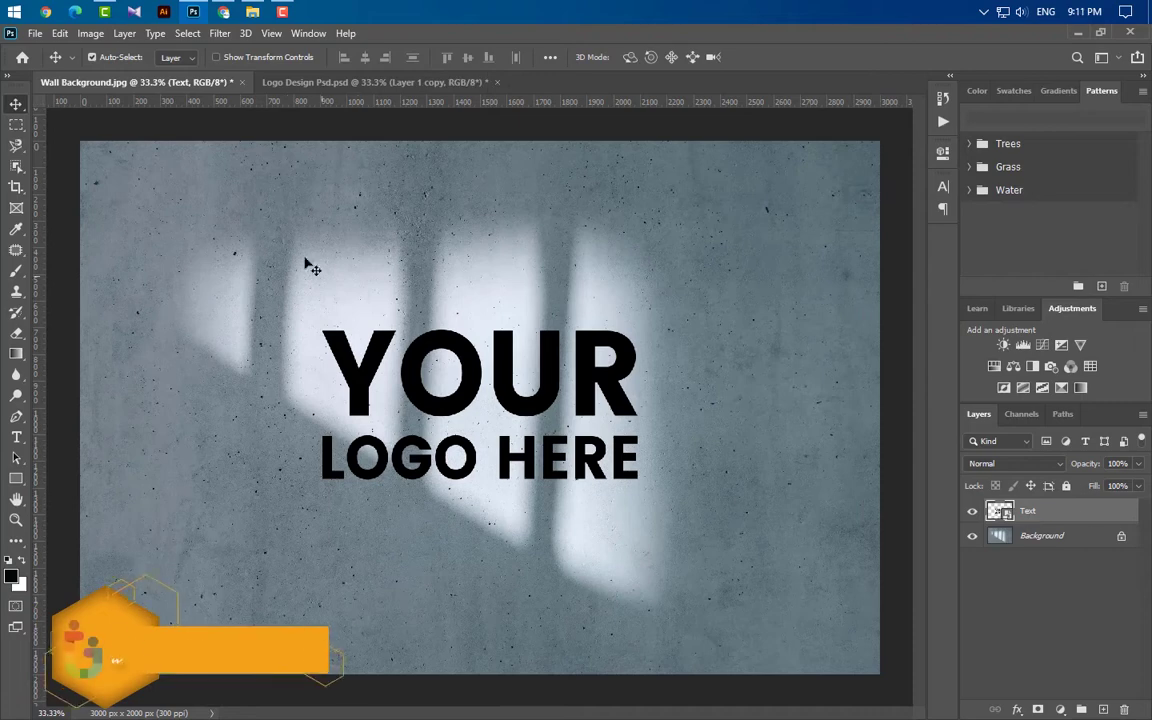
# Apply a Gaussian Blur with a radius of 20 pixels to the Text layer.
pyautogui.click(220, 34)
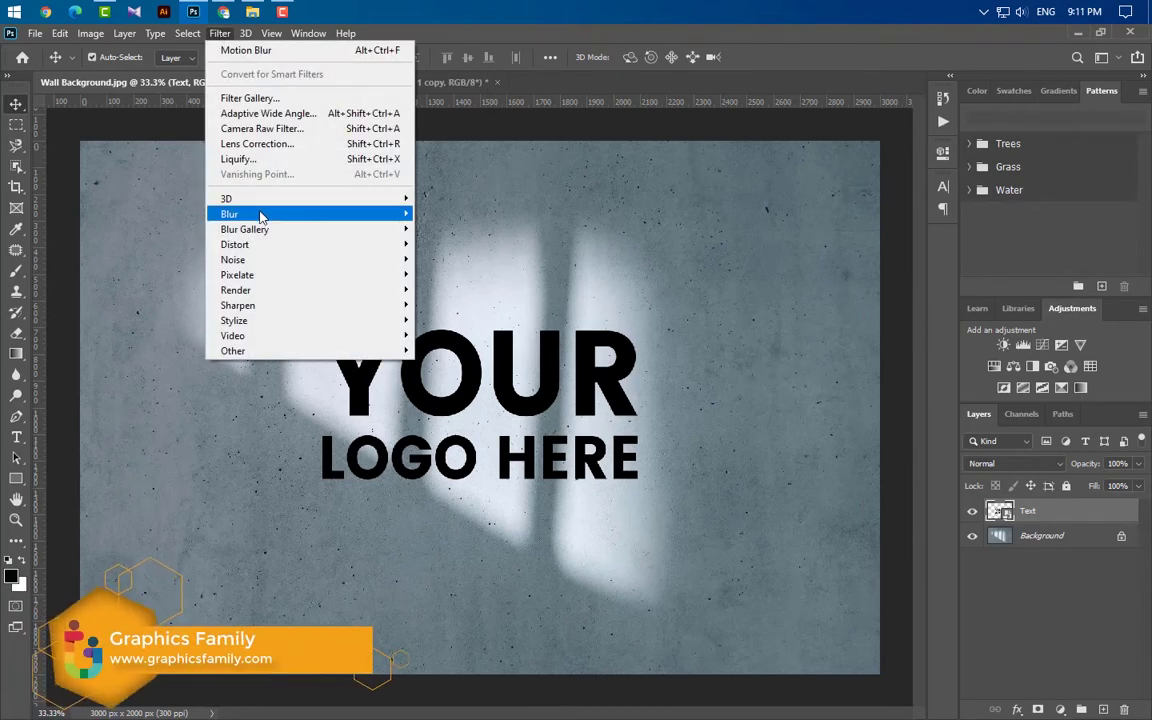
pyautogui.moveTo(262, 216)
pyautogui.click(478, 275)
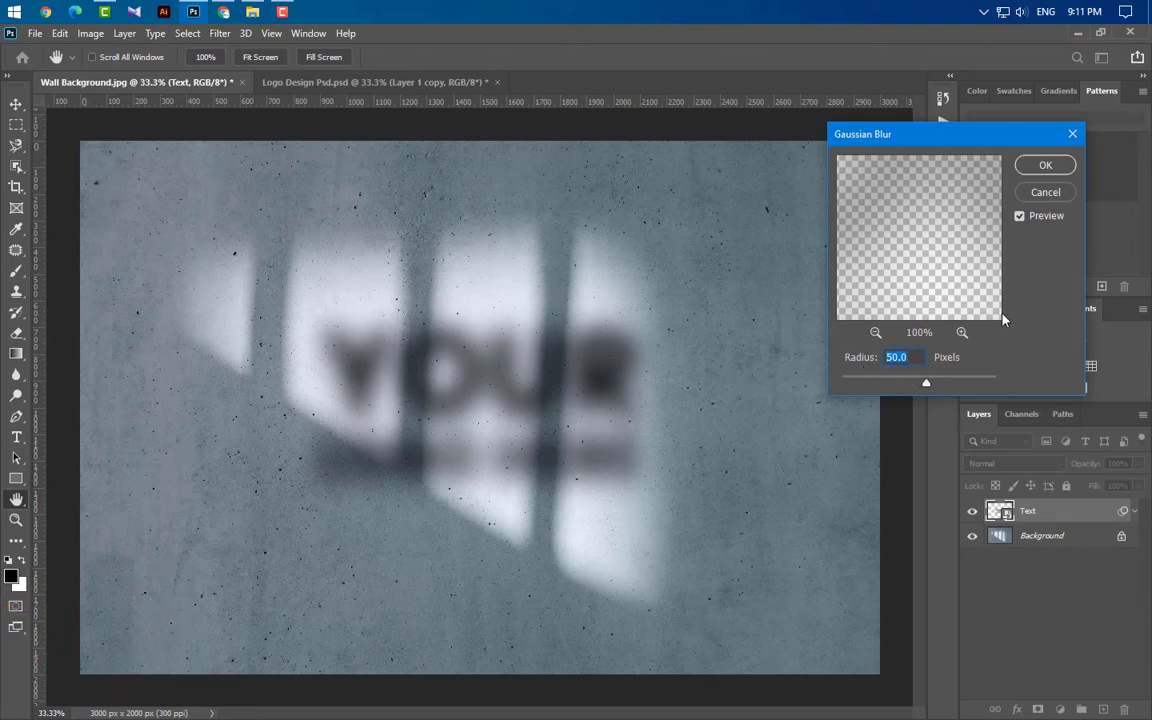
pyautogui.write('20')
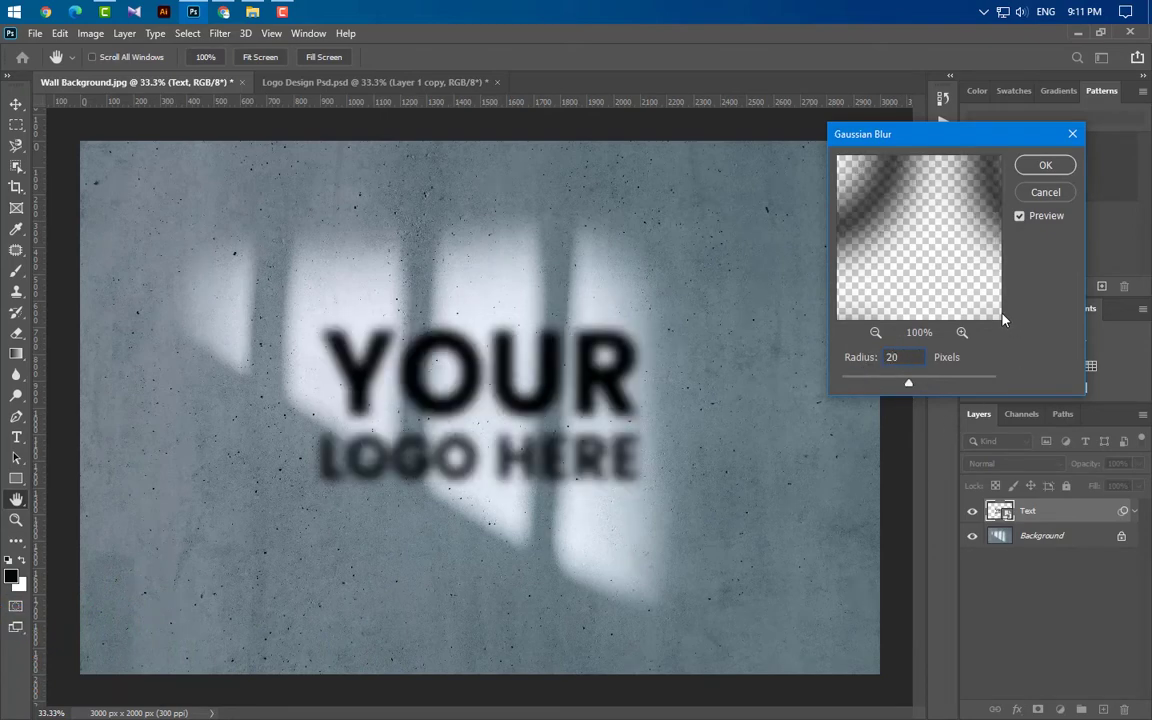
pyautogui.click(1044, 166)
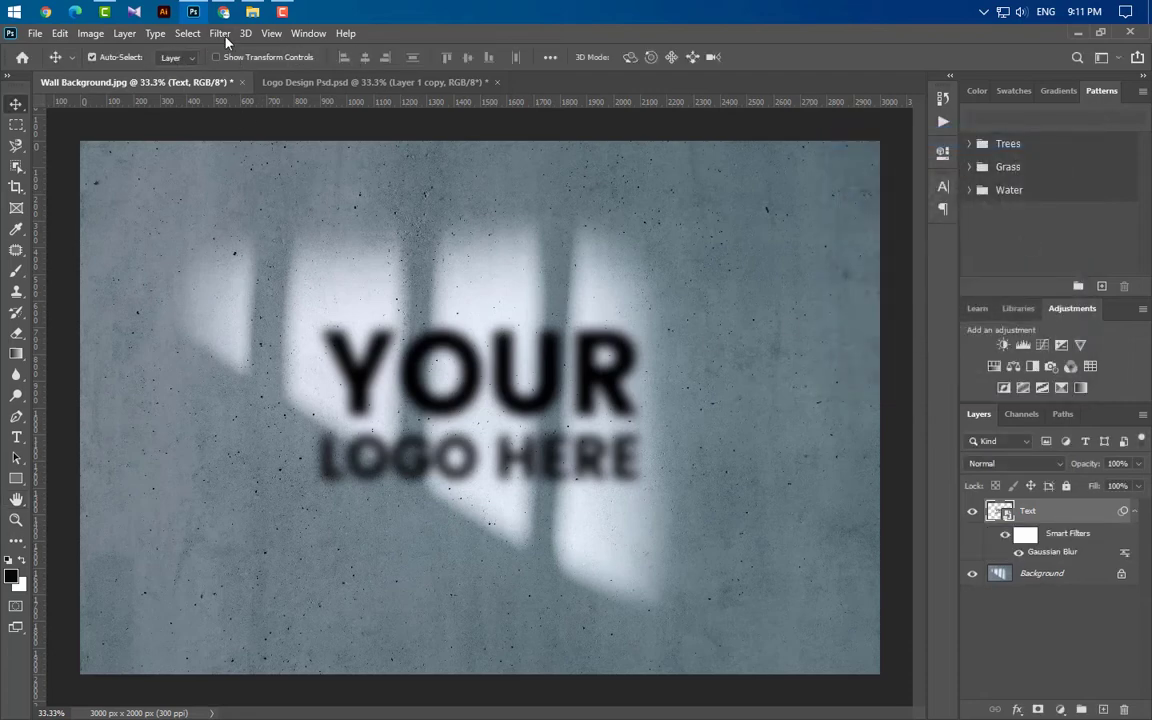
# Apply a Motion Blur at 90° with a distance of 200 pixels to the Text layer and set its opacity to 50%.
pyautogui.click(221, 34)
pyautogui.moveTo(236, 214)
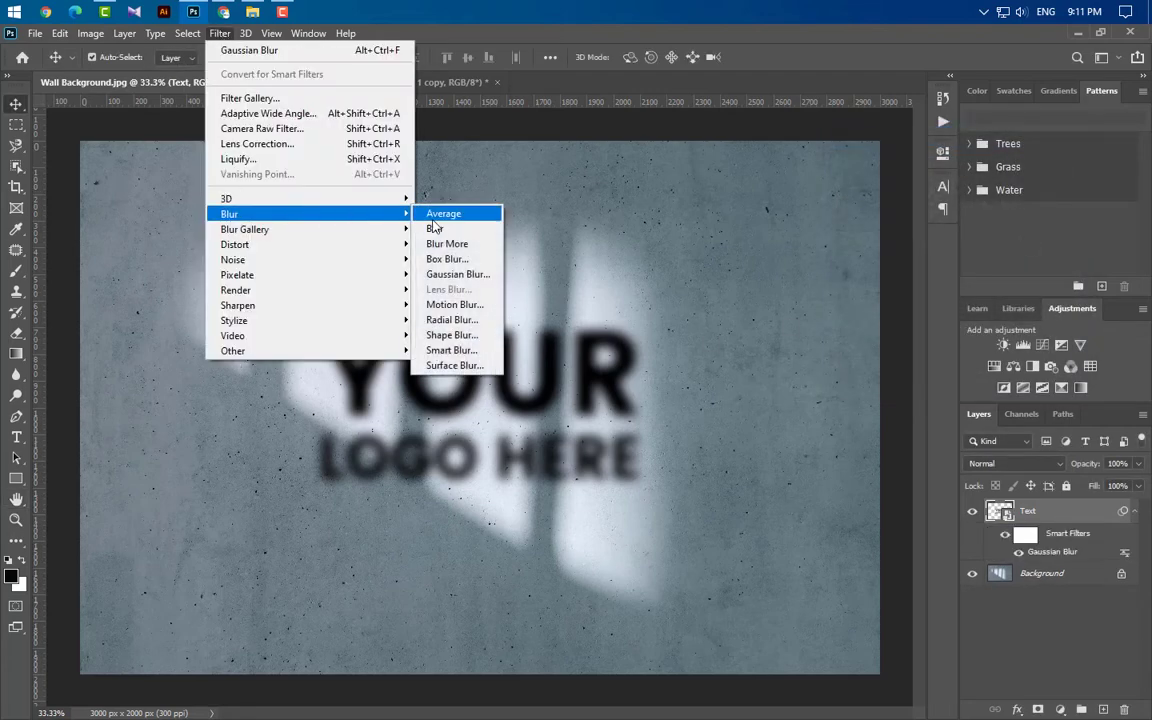
pyautogui.click(455, 304)
pyautogui.press('Tab')
pyautogui.write('200')
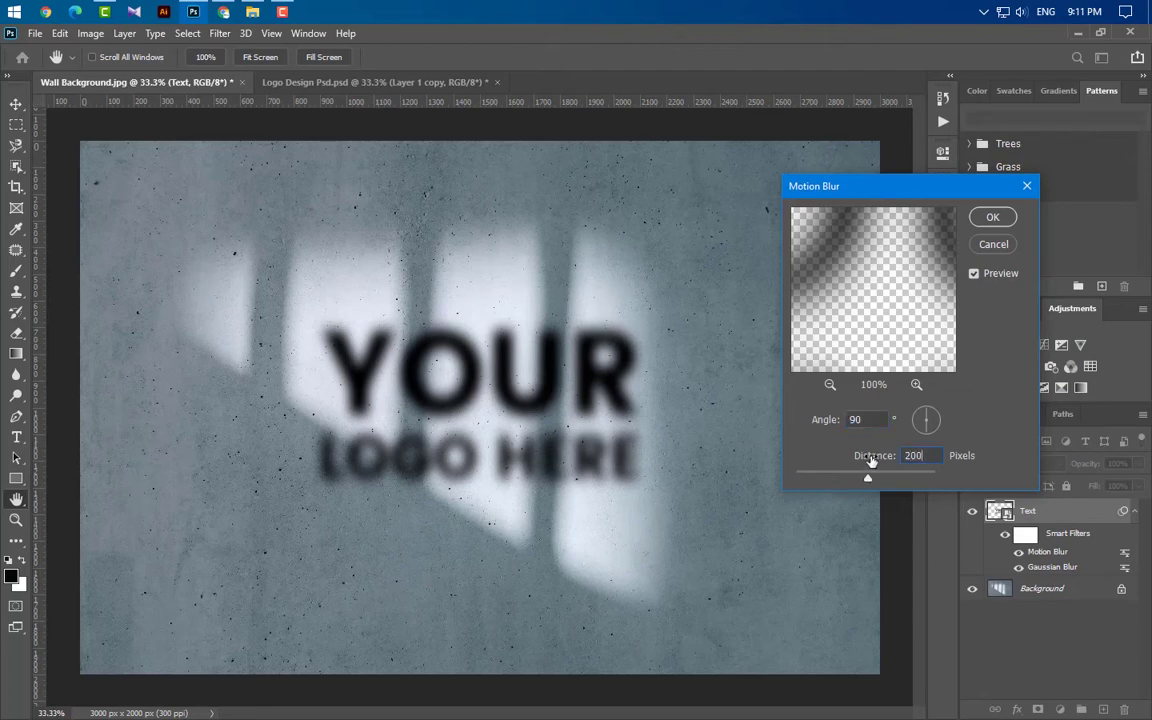
pyautogui.click(993, 217)
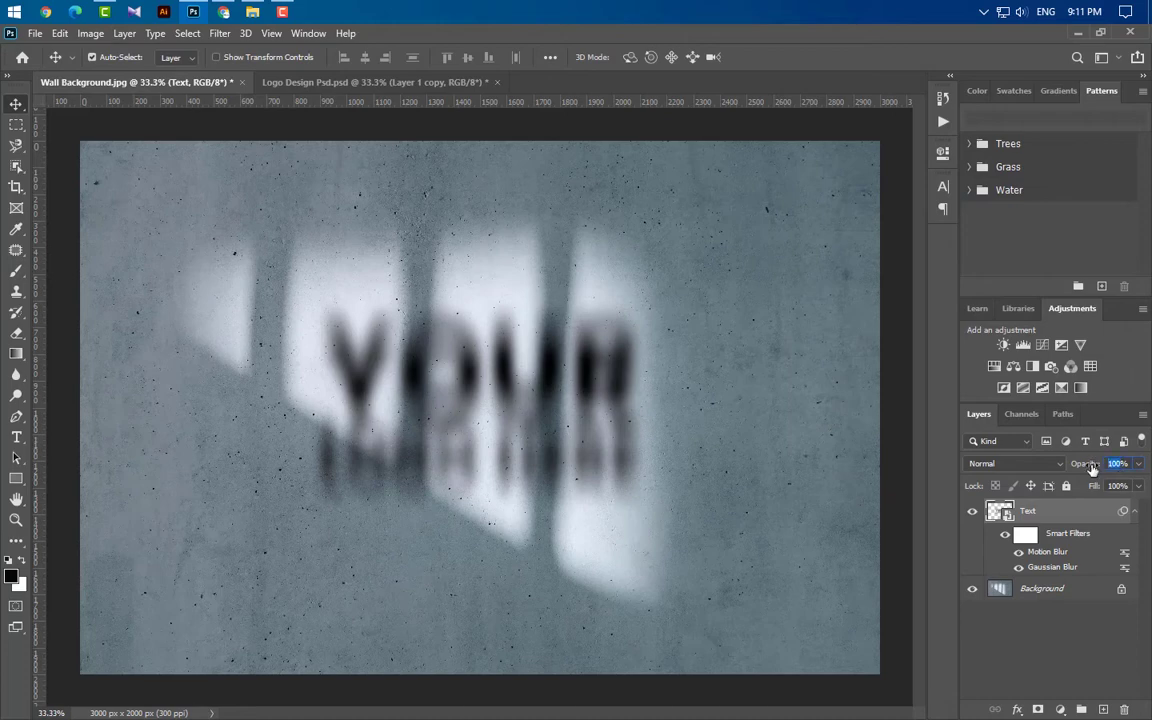
pyautogui.write('50')
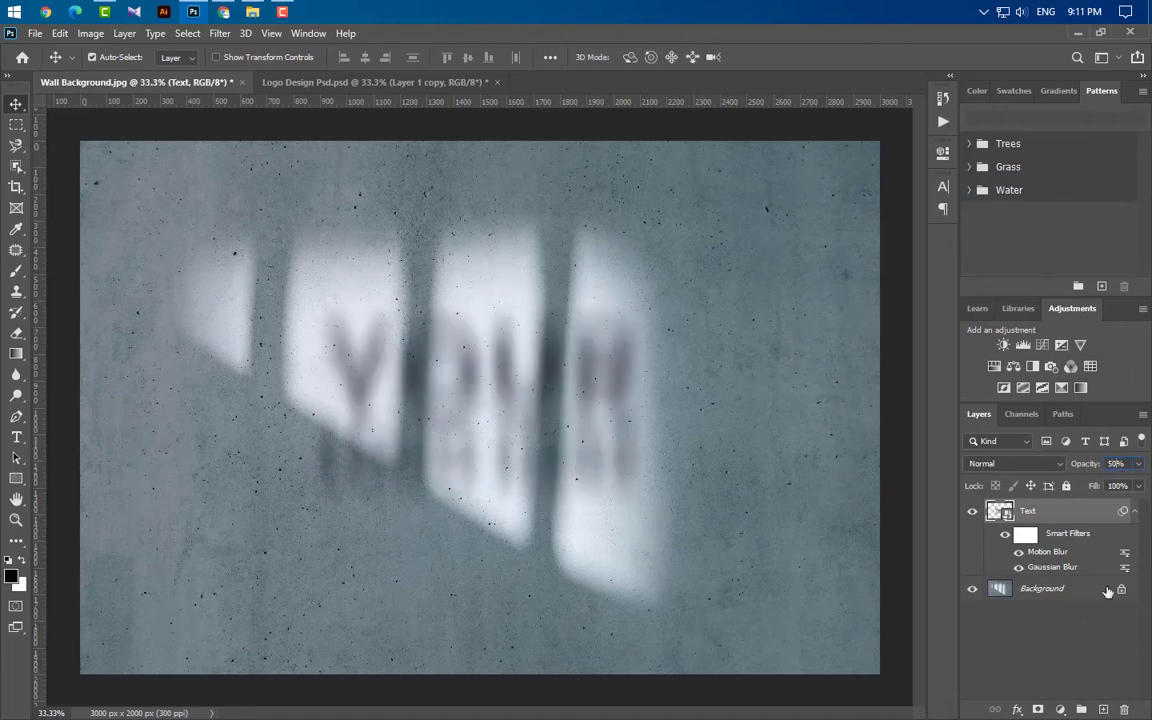
# Duplicate the Text layer and set the copy's Gaussian Blur radius to 8 pixels.
pyautogui.moveTo(1097, 523); pyautogui.dragTo(1104, 708)
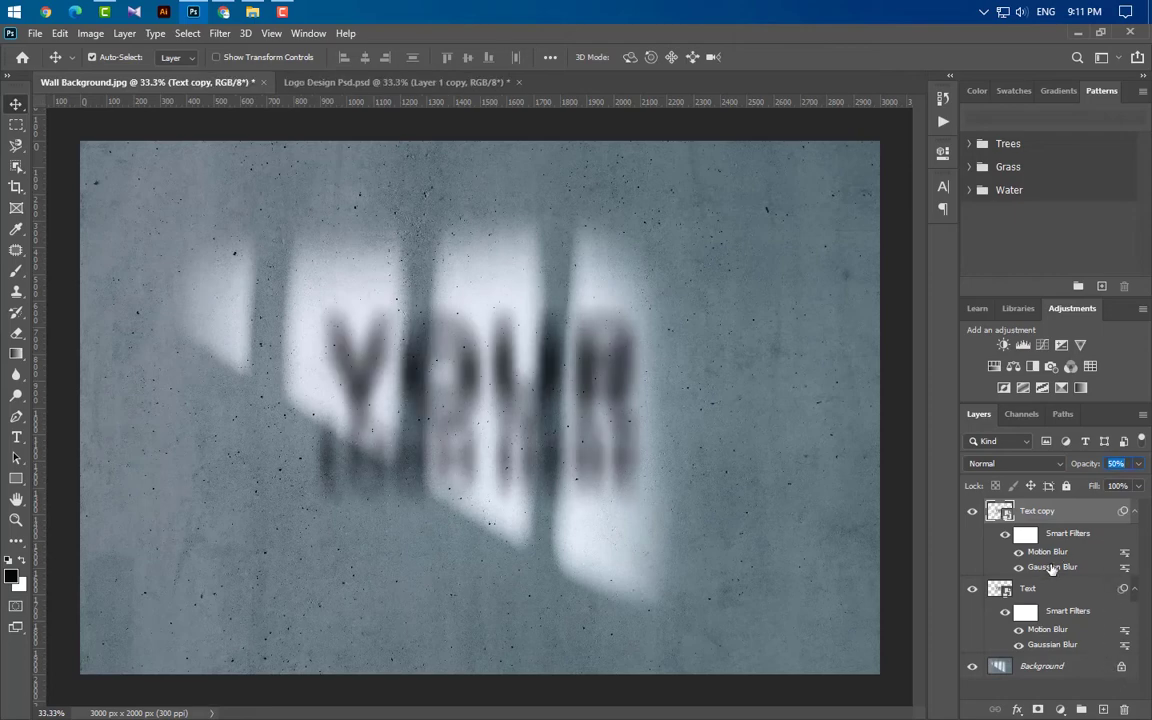
pyautogui.doubleClick(1052, 567)
pyautogui.click(590, 308)
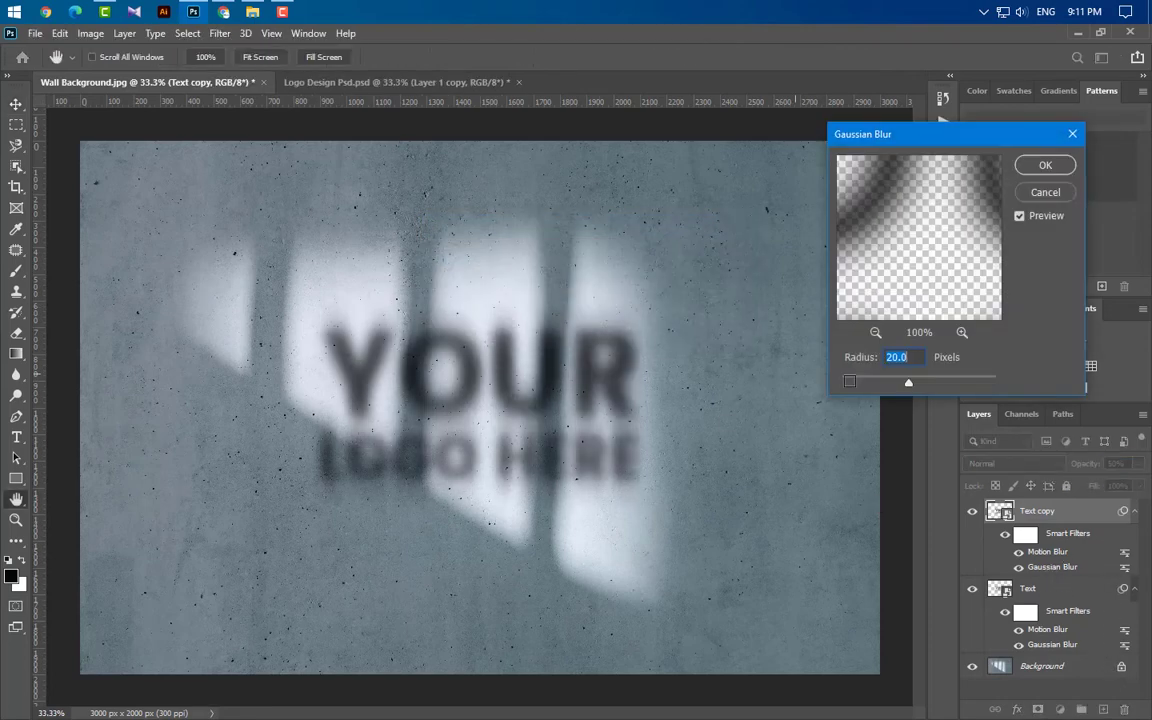
pyautogui.write('8')
pyautogui.click(1040, 168)
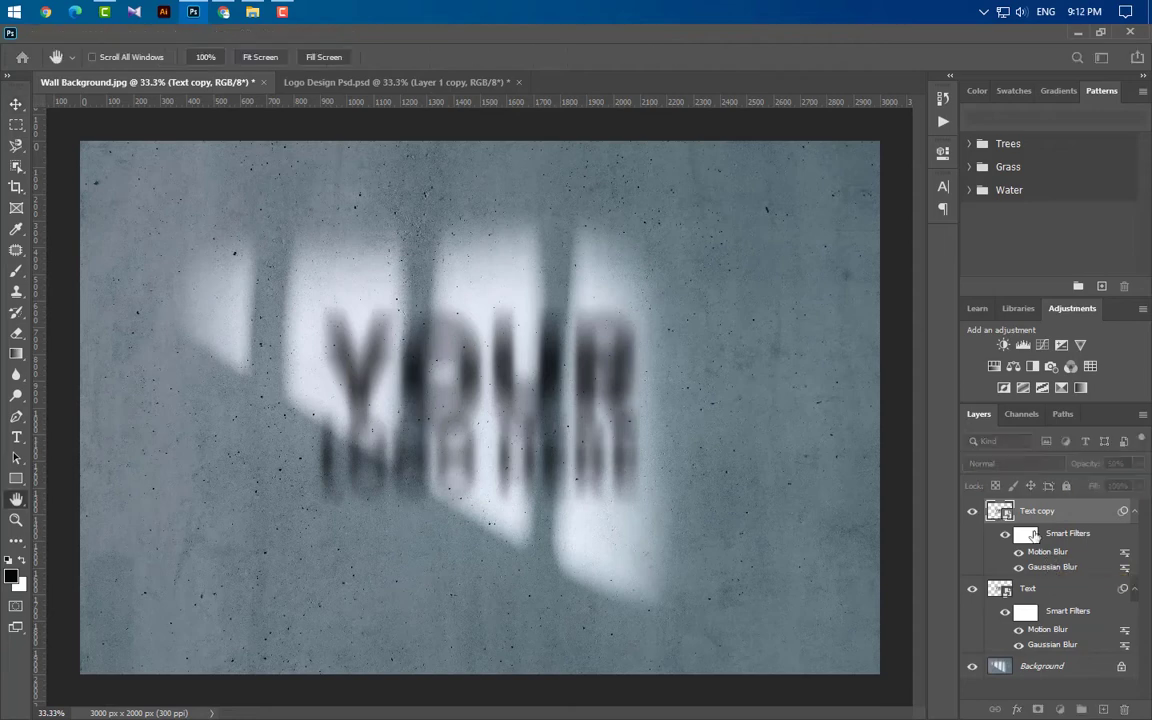
# Set the Text copy layer's Motion Blur distance to 50 pixels and its opacity to 35%.
pyautogui.doubleClick(1050, 553)
pyautogui.click(920, 456)
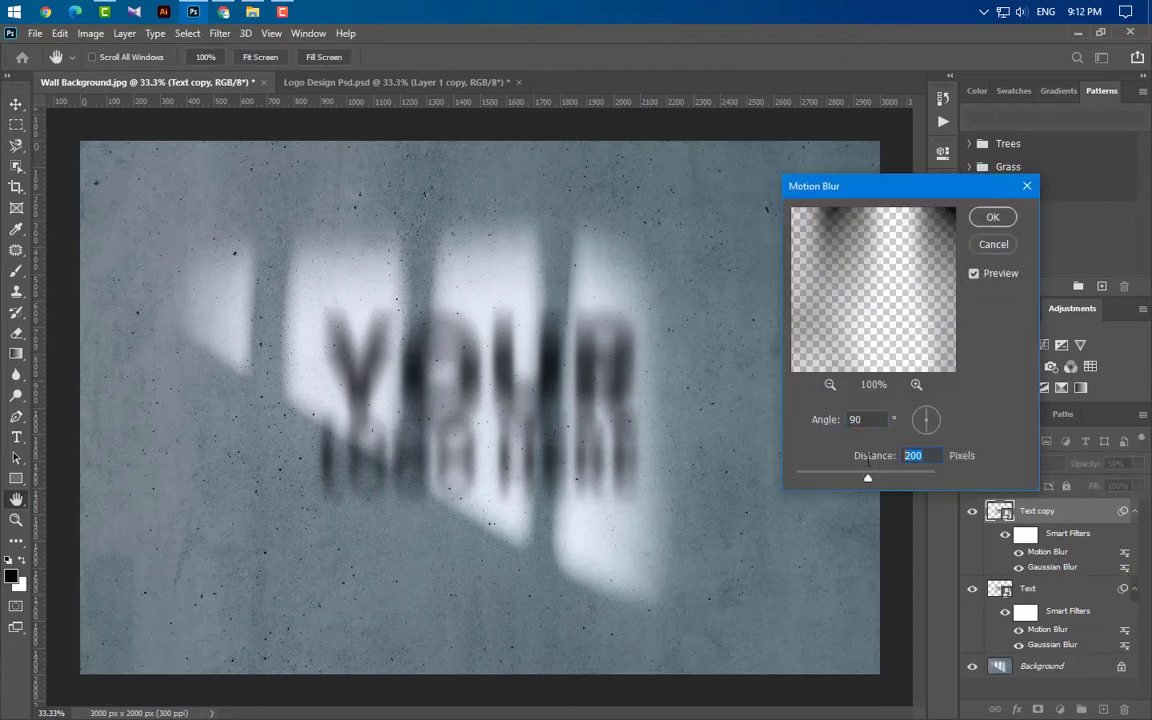
pyautogui.write('50')
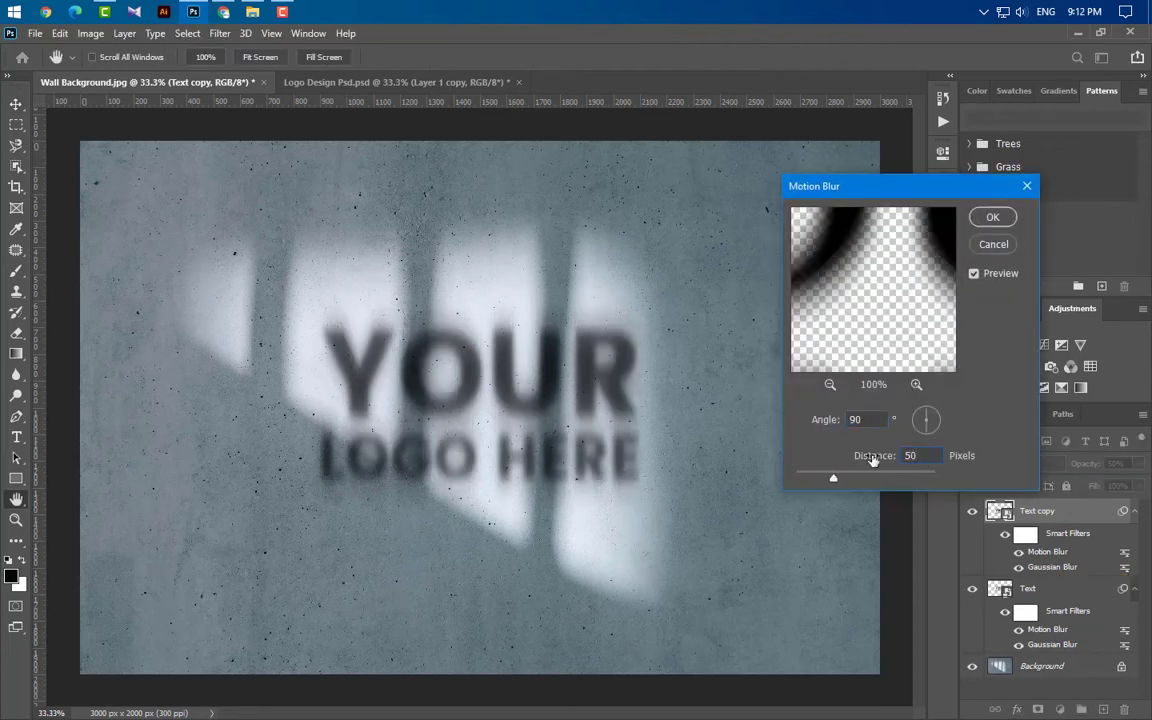
pyautogui.click(992, 217)
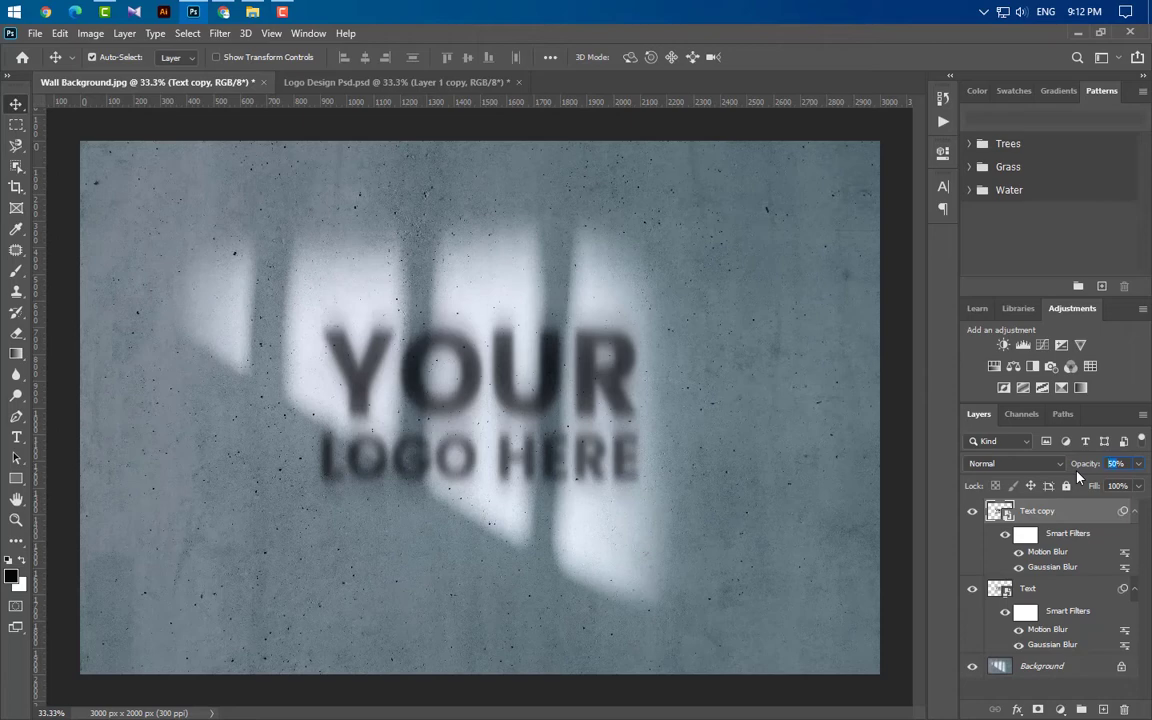
pyautogui.write('3')
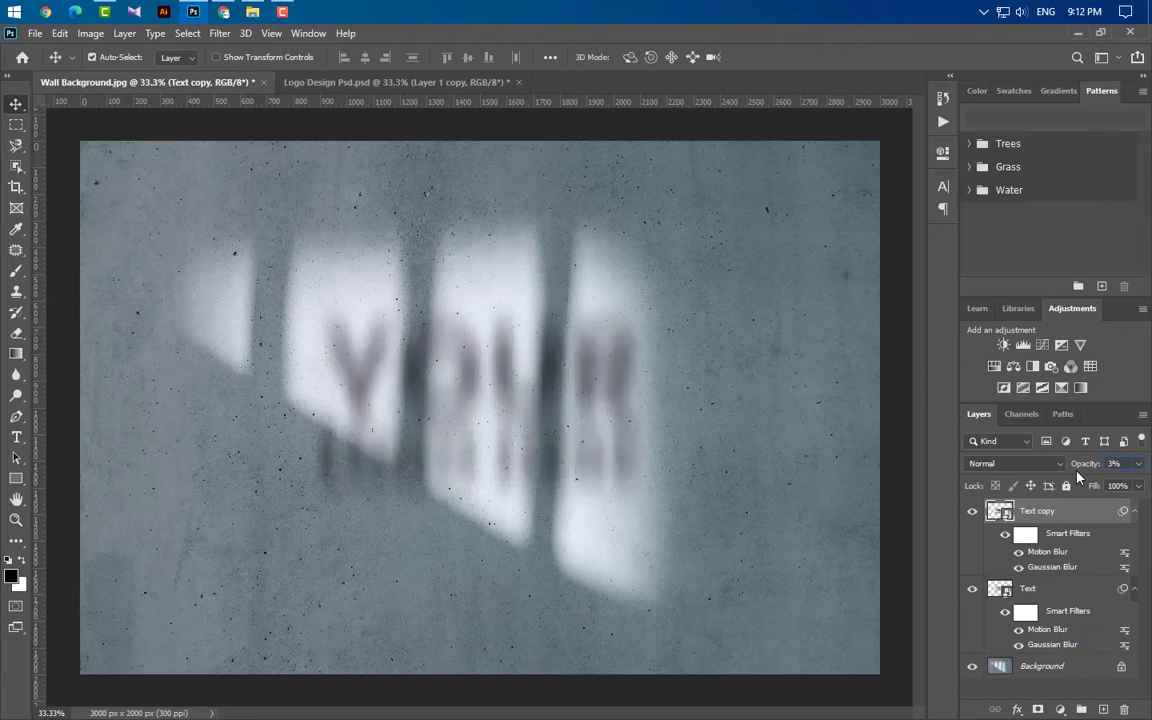
pyautogui.write('5')
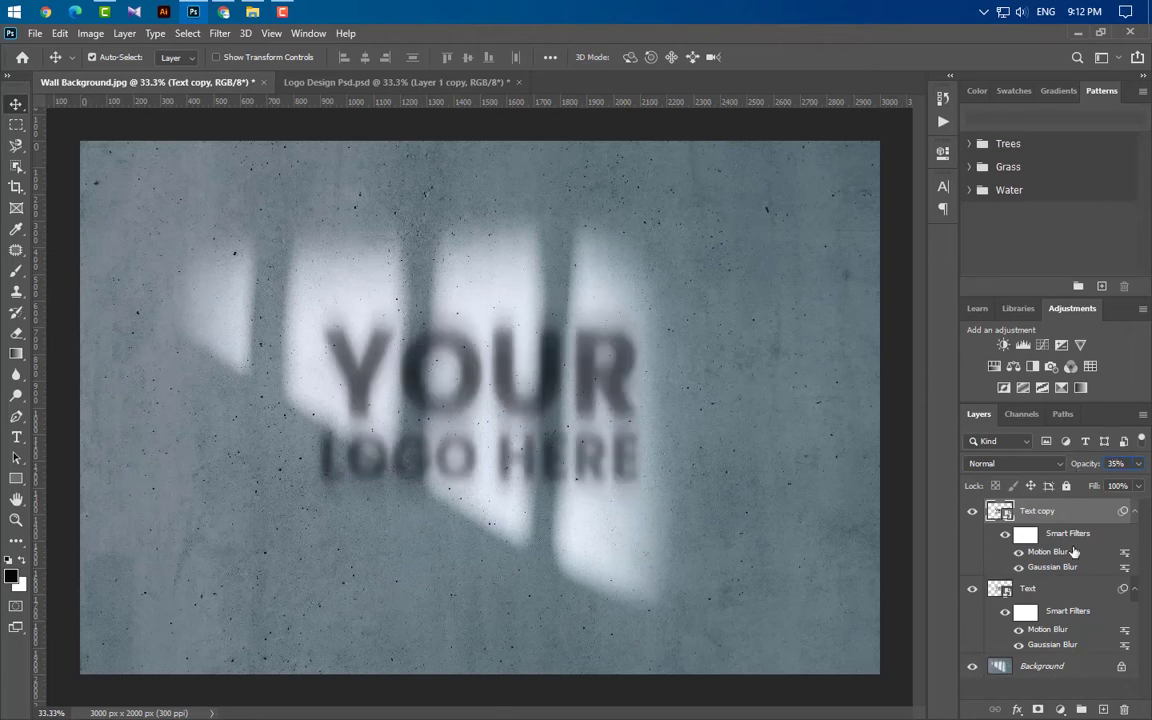
# Duplicate the Text copy layer without its smart filters and set the duplicate's opacity to 100%.
pyautogui.hotkey('ctrl', 'j')
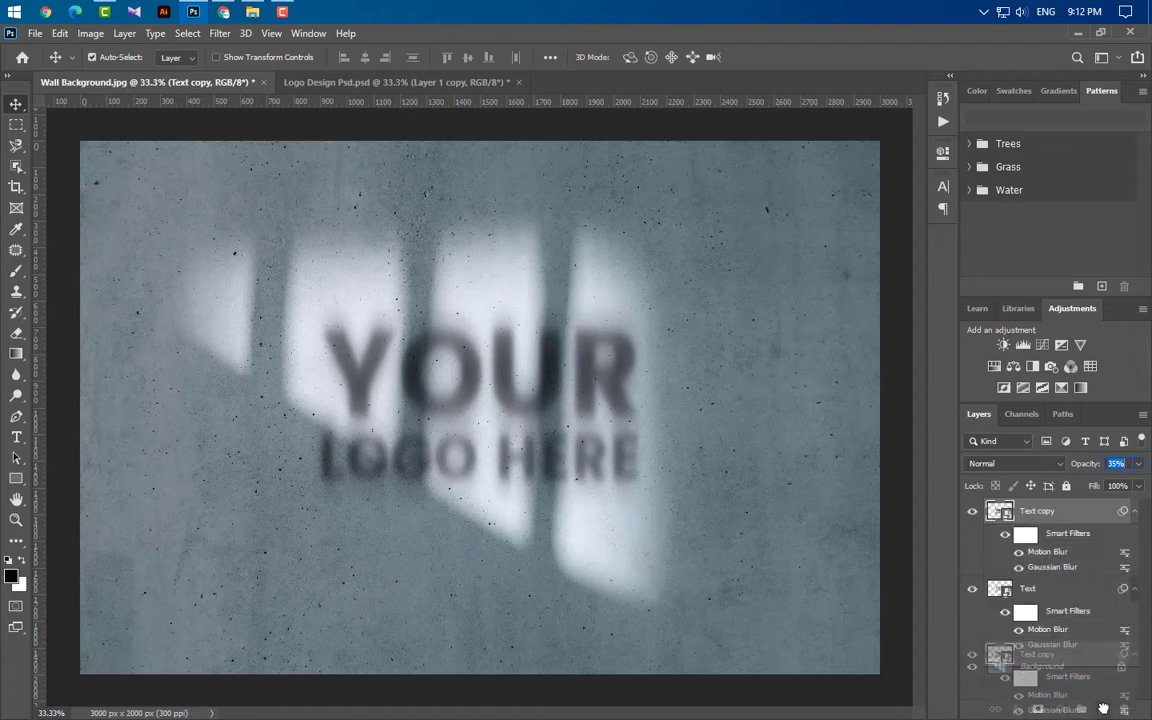
pyautogui.moveTo(1092, 600); pyautogui.dragTo(1107, 528)
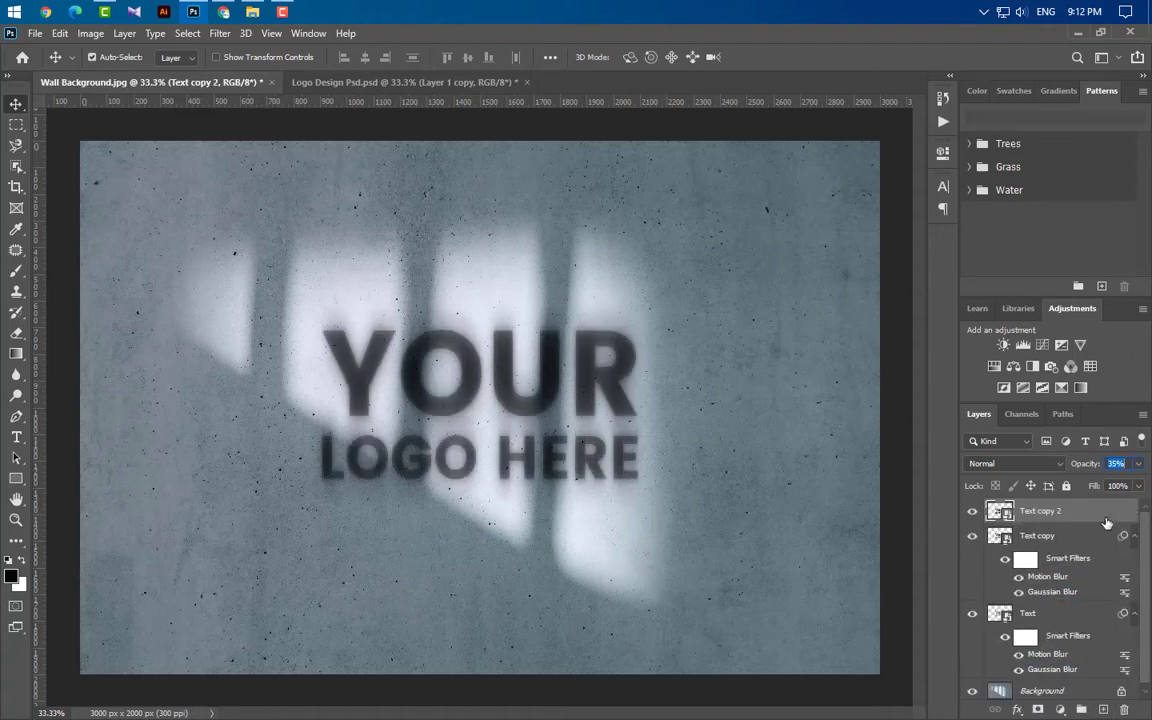
pyautogui.click(1139, 464)
pyautogui.moveTo(1093, 487); pyautogui.dragTo(1141, 487)
# Add a Drop Shadow to the Text copy 2 layer with 75% opacity, 10 px distance and 25 px size.
pyautogui.doubleClick(1096, 516)
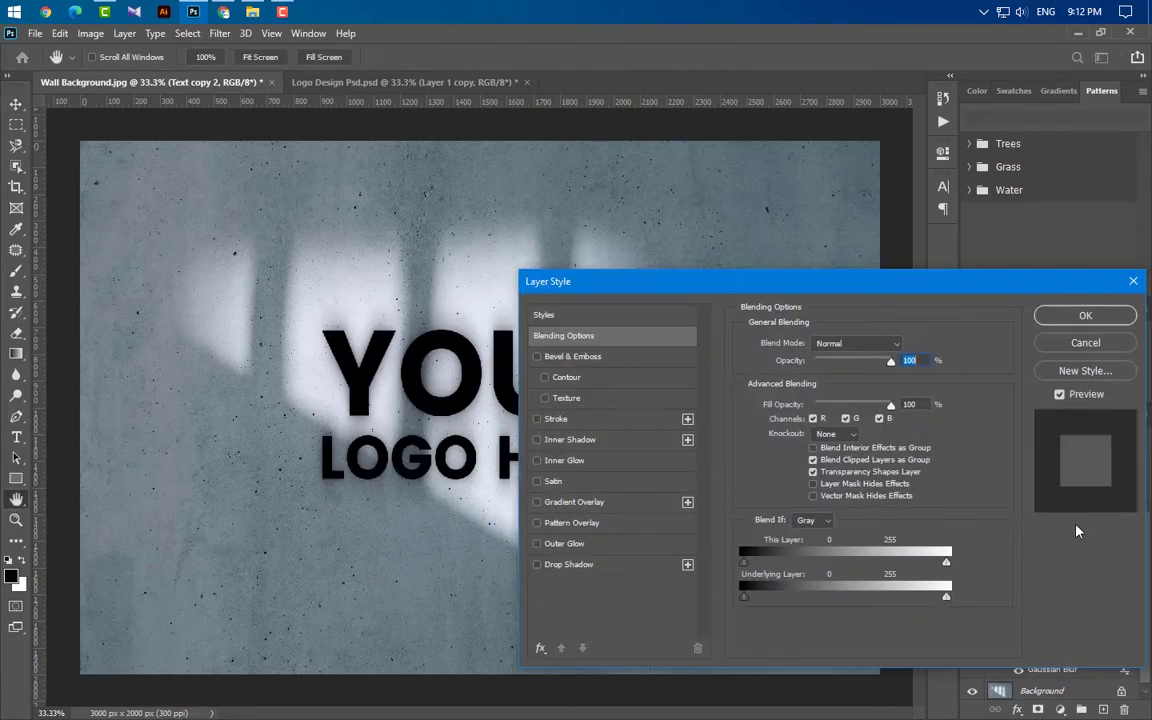
pyautogui.click(612, 564)
pyautogui.doubleClick(906, 366)
pyautogui.write('75')
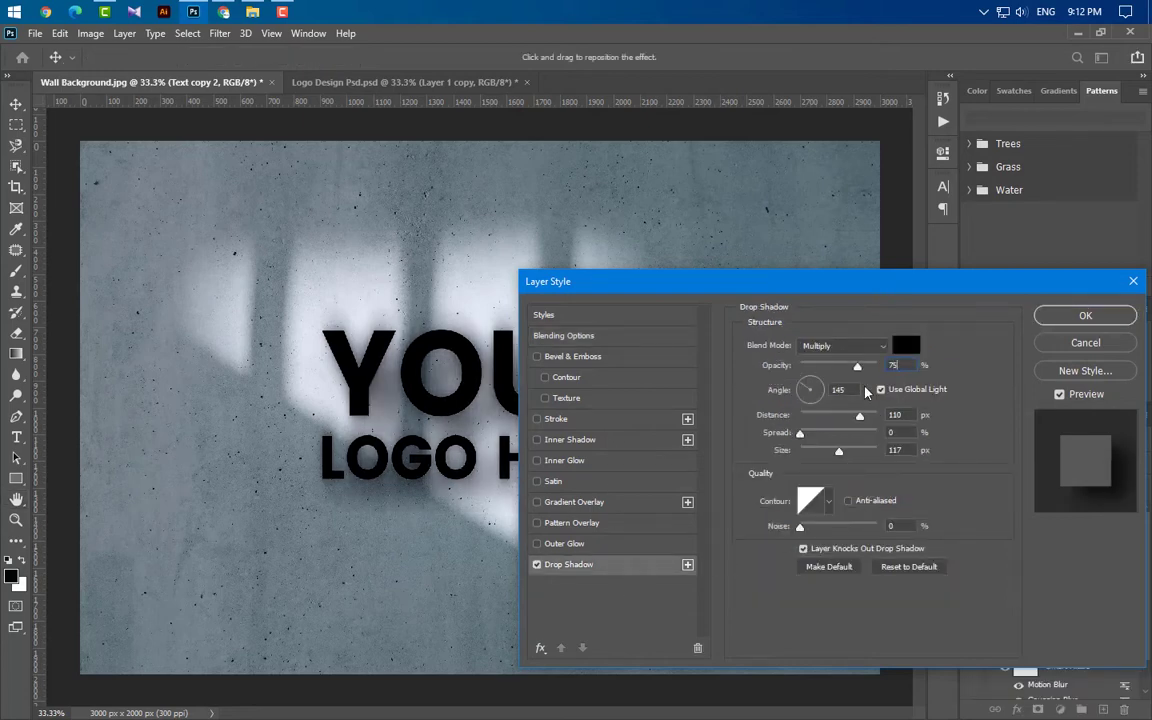
pyautogui.press('Tab')
pyautogui.press('Tab')
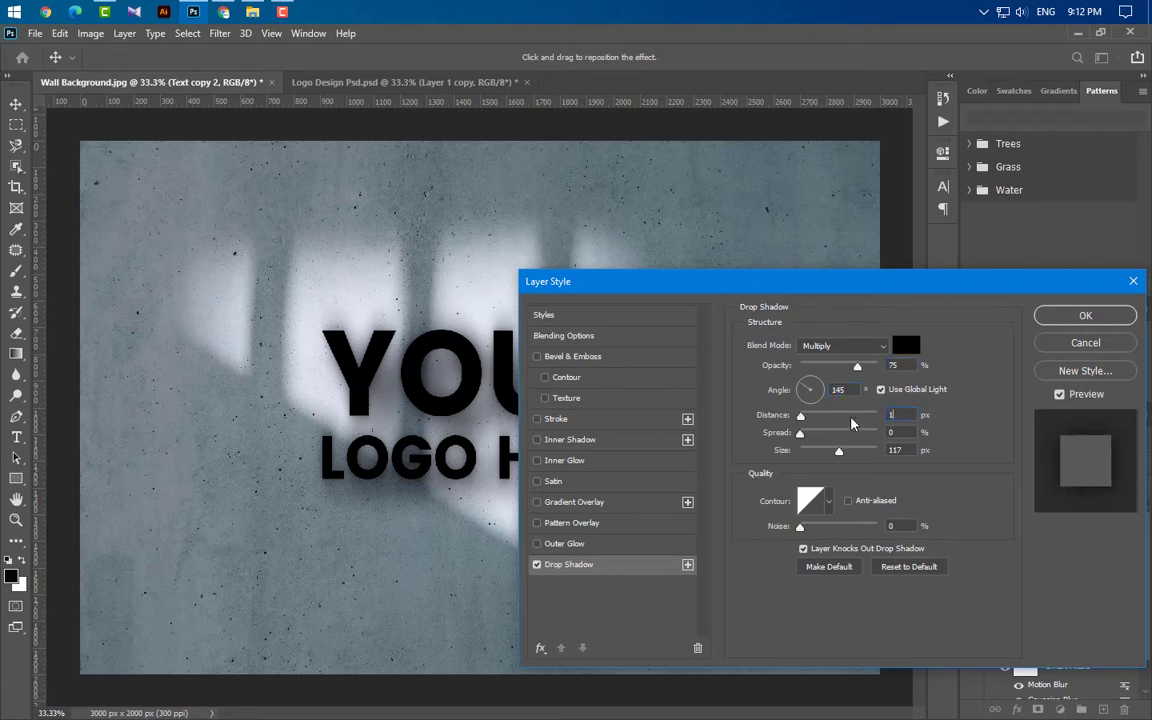
pyautogui.write('10')
pyautogui.press('Tab')
pyautogui.press('Tab')
pyautogui.write('25')
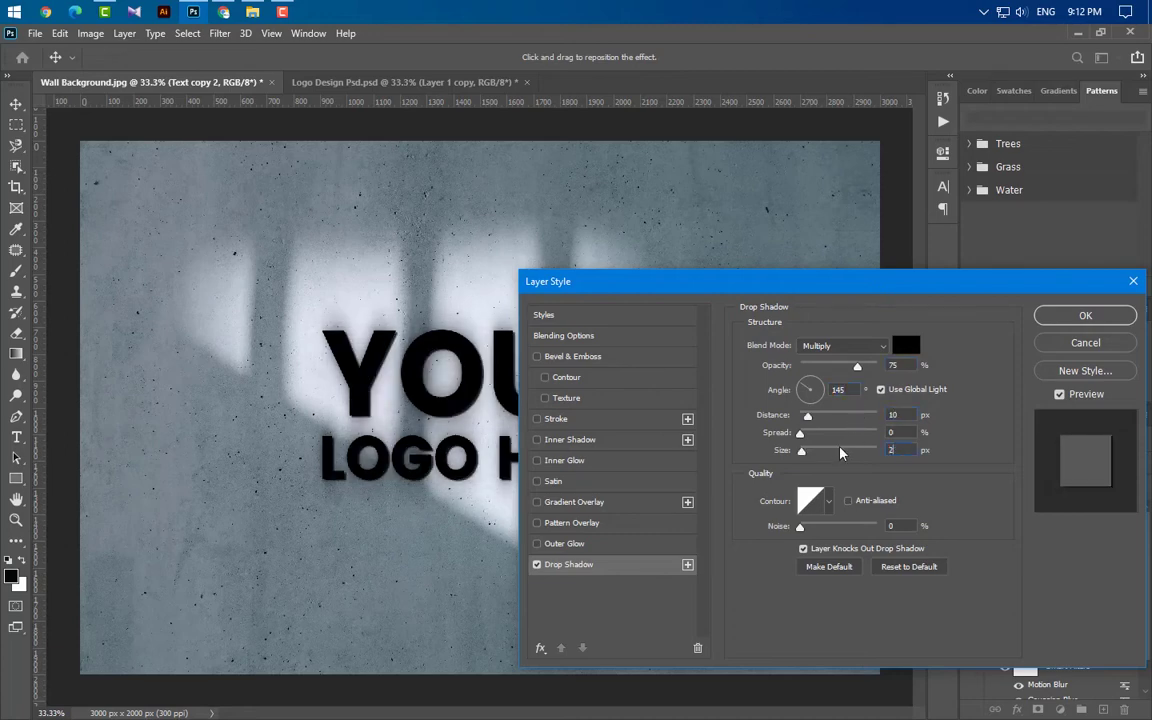
pyautogui.click(1085, 315)
# Duplicate the Text copy 2 layer and set the duplicate's Drop Shadow to 40% opacity, 15 px distance and 20 px size.
pyautogui.moveTo(1106, 515); pyautogui.dragTo(1103, 709)
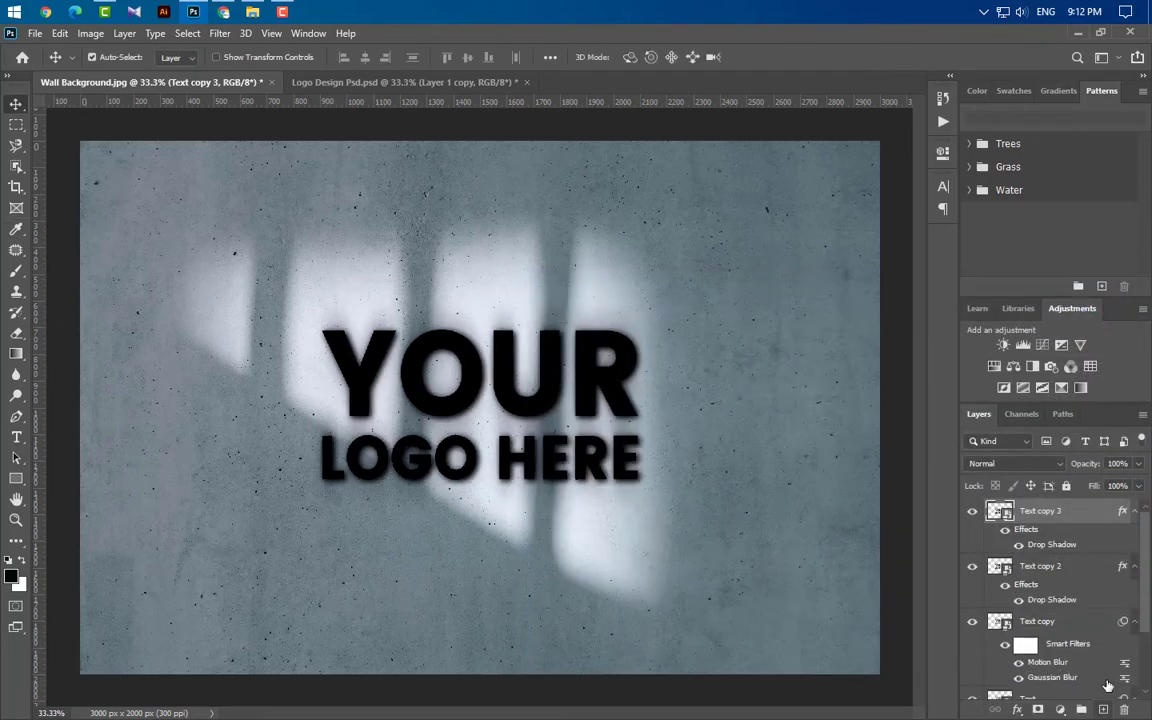
pyautogui.doubleClick(1052, 545)
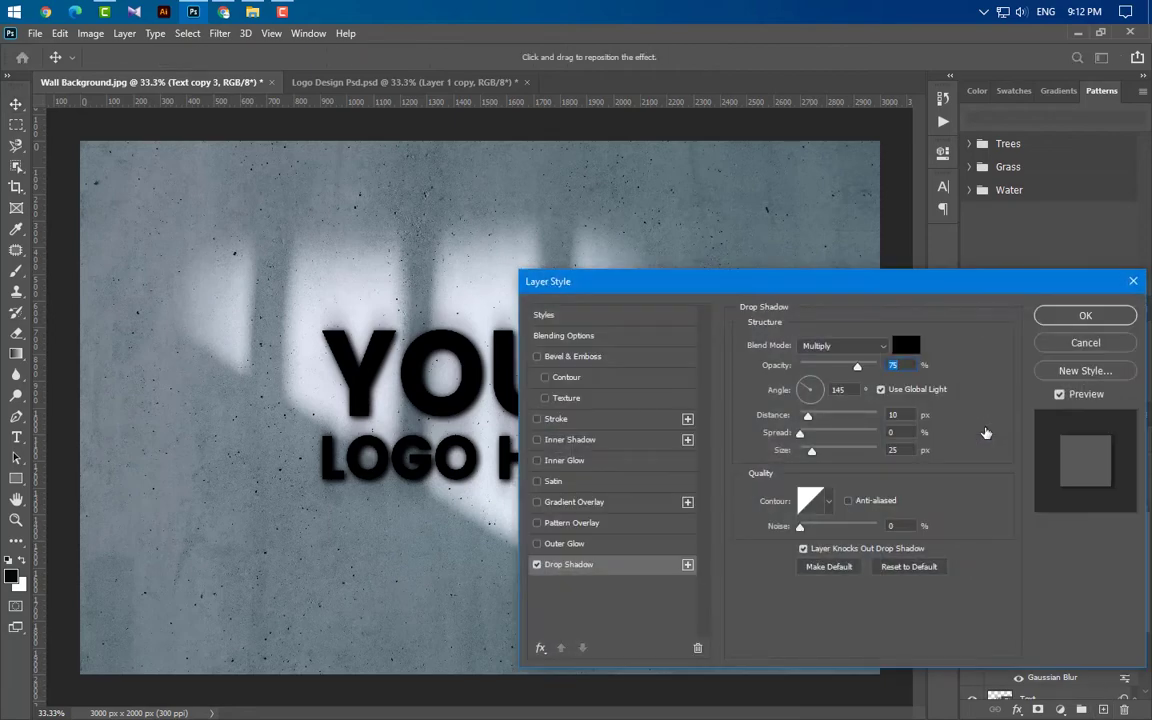
pyautogui.write('40')
pyautogui.press('Tab')
pyautogui.press('Tab')
pyautogui.write('15')
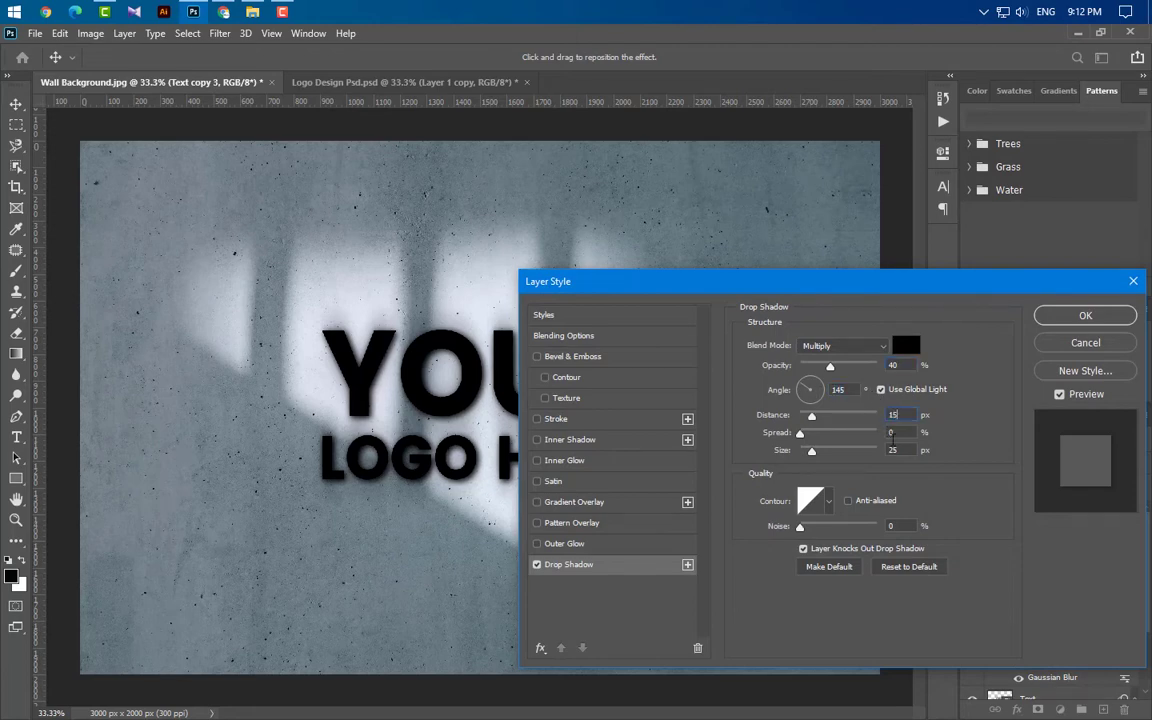
pyautogui.doubleClick(901, 451)
pyautogui.write('20')
pyautogui.click(1085, 317)
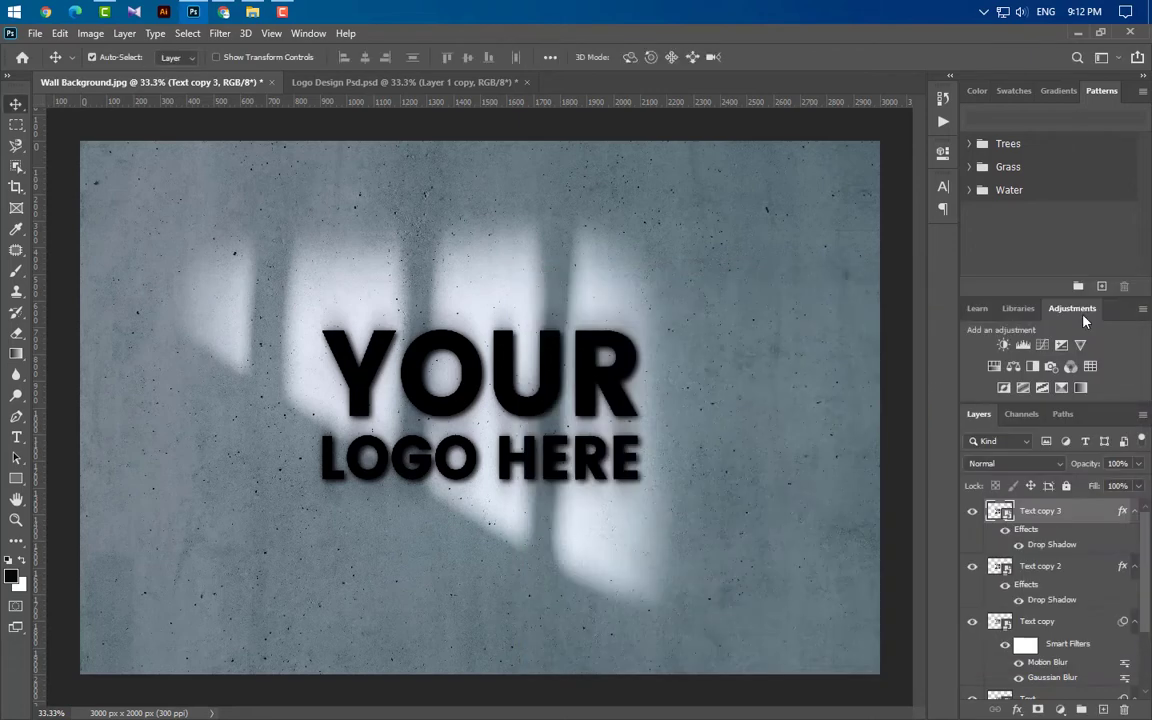
# Duplicate the Text copy 3 layer and remove the layer effects from the new top copy.
pyautogui.moveTo(1000, 511); pyautogui.dragTo(1104, 708)
pyautogui.moveTo(1022, 529); pyautogui.dragTo(1126, 708)
# Group the Text copy 3, Text copy 2, Text copy and Text layers together.
pyautogui.click(1040, 536)
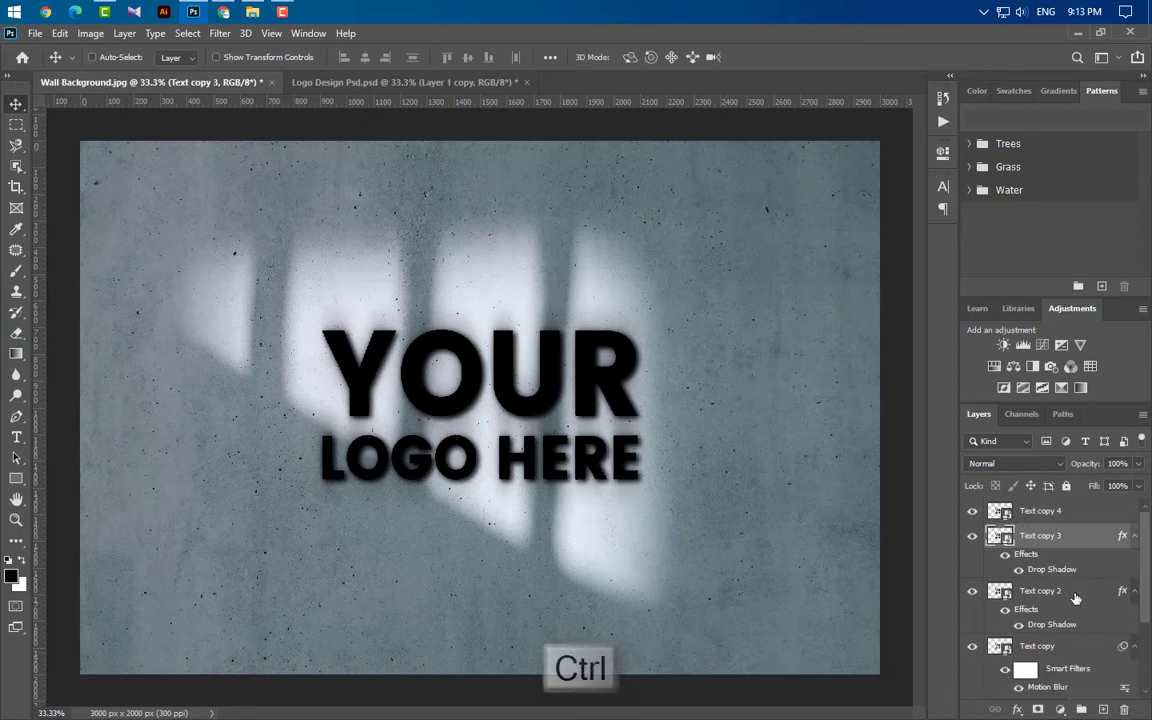
pyautogui.keyDown('ctrl'); pyautogui.click(1075, 592); pyautogui.keyUp('ctrl')
pyautogui.keyDown('ctrl'); pyautogui.click(1072, 647); pyautogui.keyUp('ctrl')
pyautogui.scroll(-2, 1072, 647)
pyautogui.keyDown('ctrl'); pyautogui.click(1080, 658); pyautogui.keyUp('ctrl')
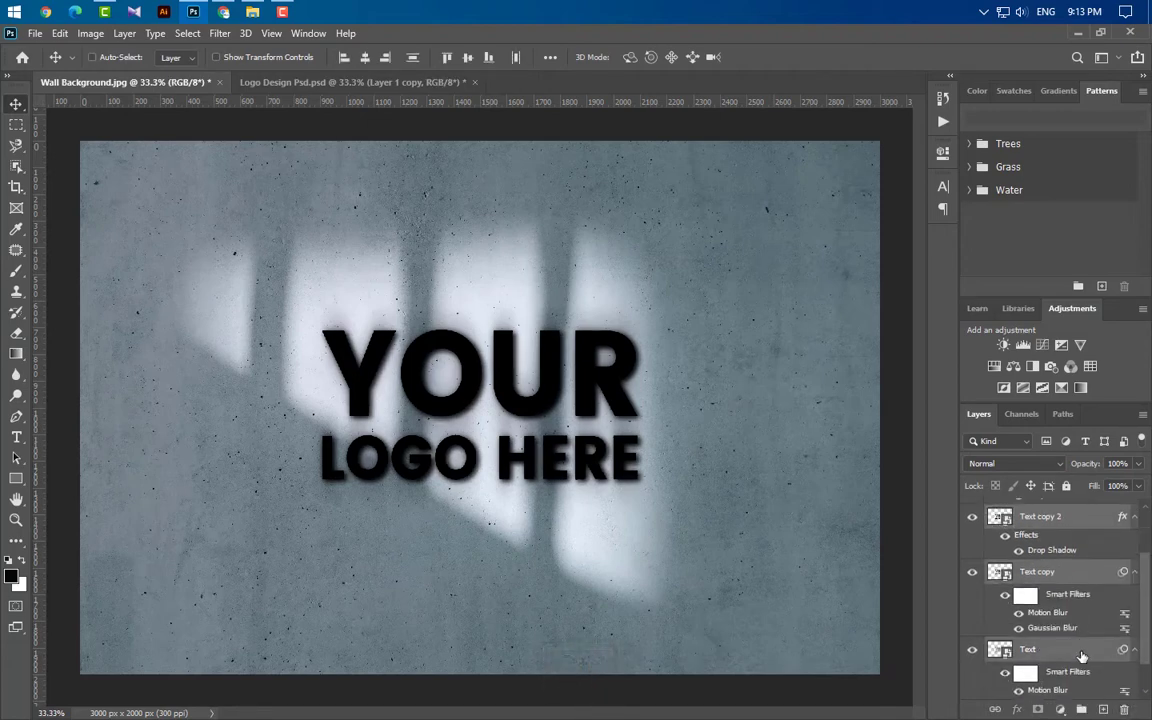
pyautogui.scroll(-1, 1086, 661)
pyautogui.click(1081, 710)
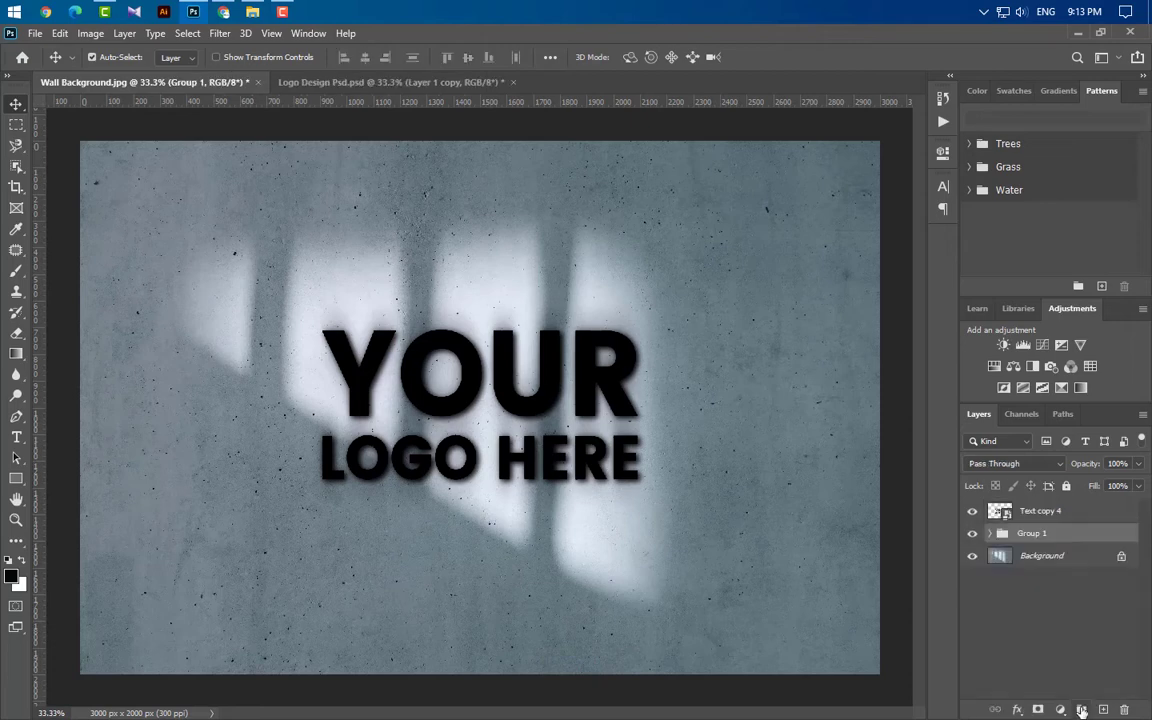
# Add a Color Overlay in black (000000) to the Text copy 4 layer.
pyautogui.click(1080, 512)
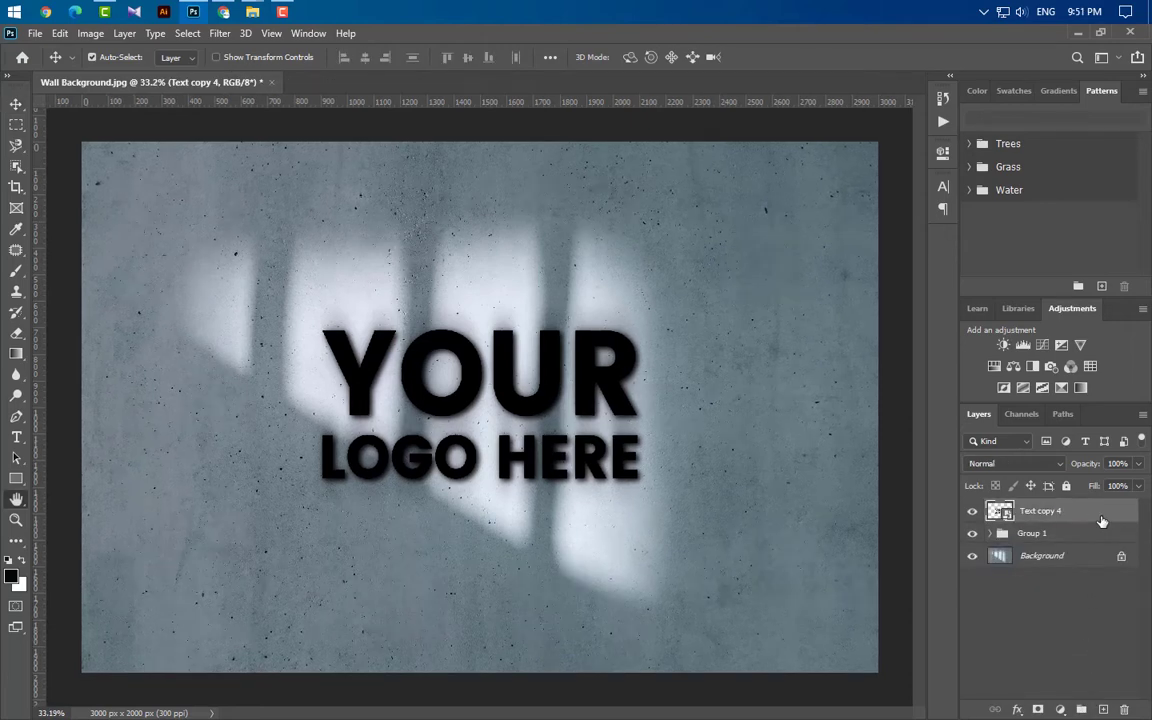
pyautogui.doubleClick(1101, 521)
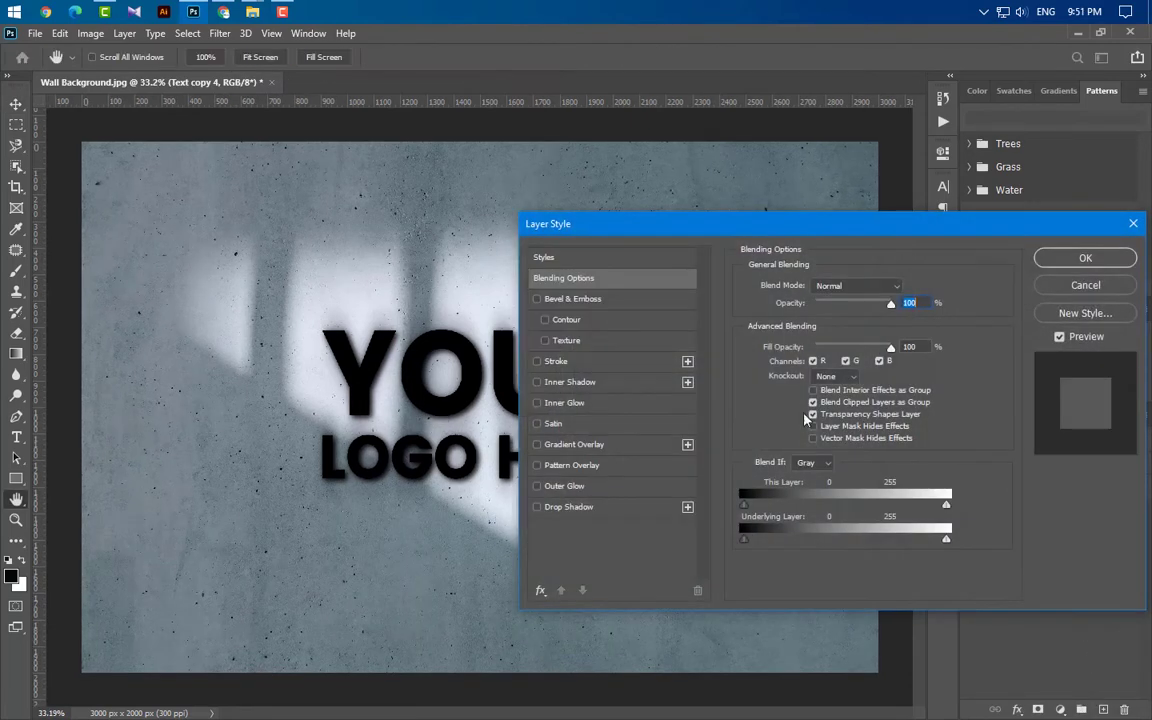
pyautogui.click(541, 589)
pyautogui.click(577, 488)
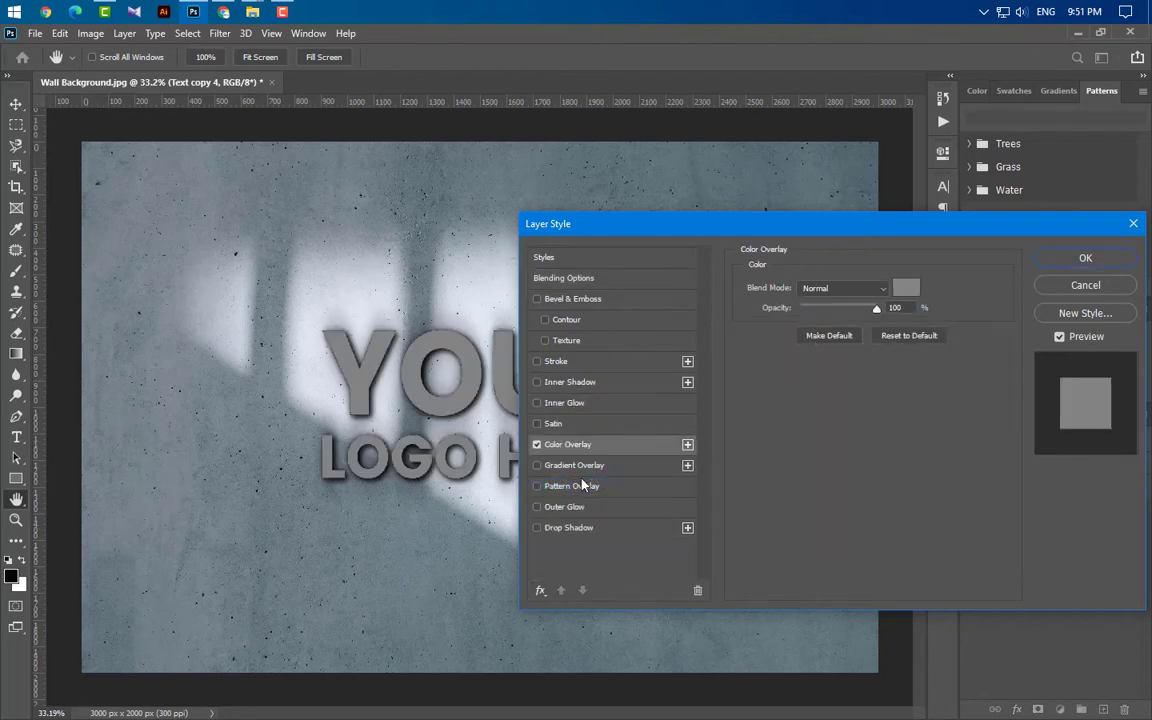
pyautogui.click(906, 288)
pyautogui.write('000000')
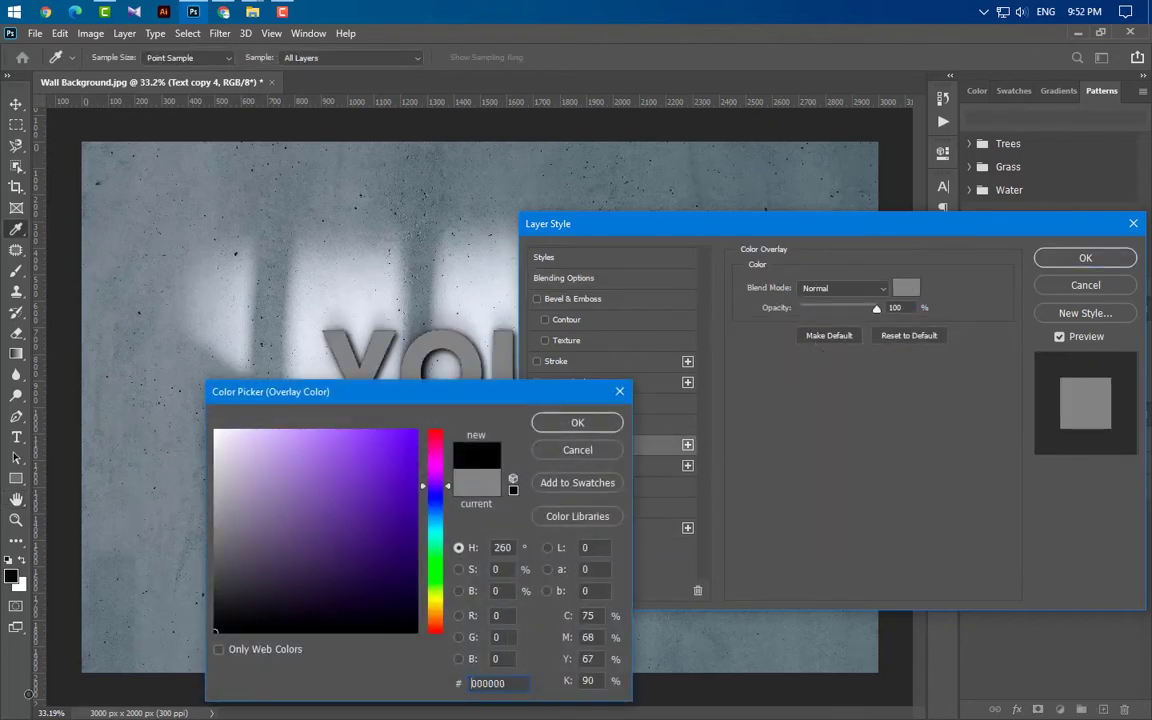
pyautogui.click(577, 422)
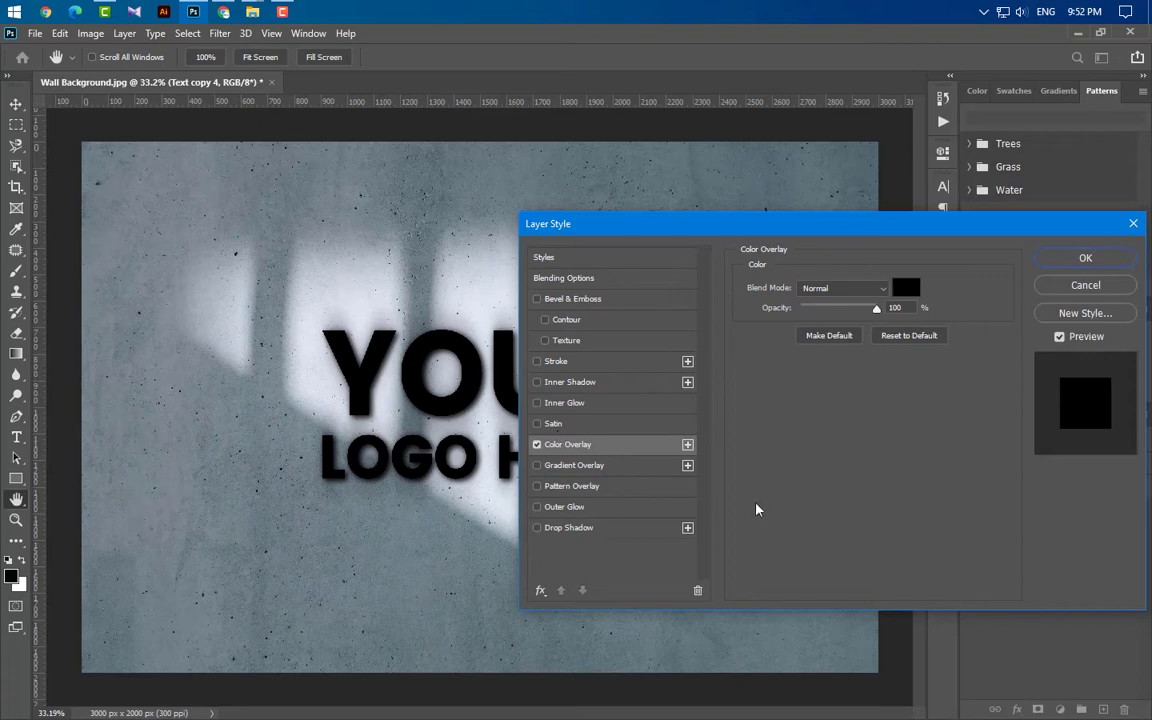
pyautogui.click(1085, 260)
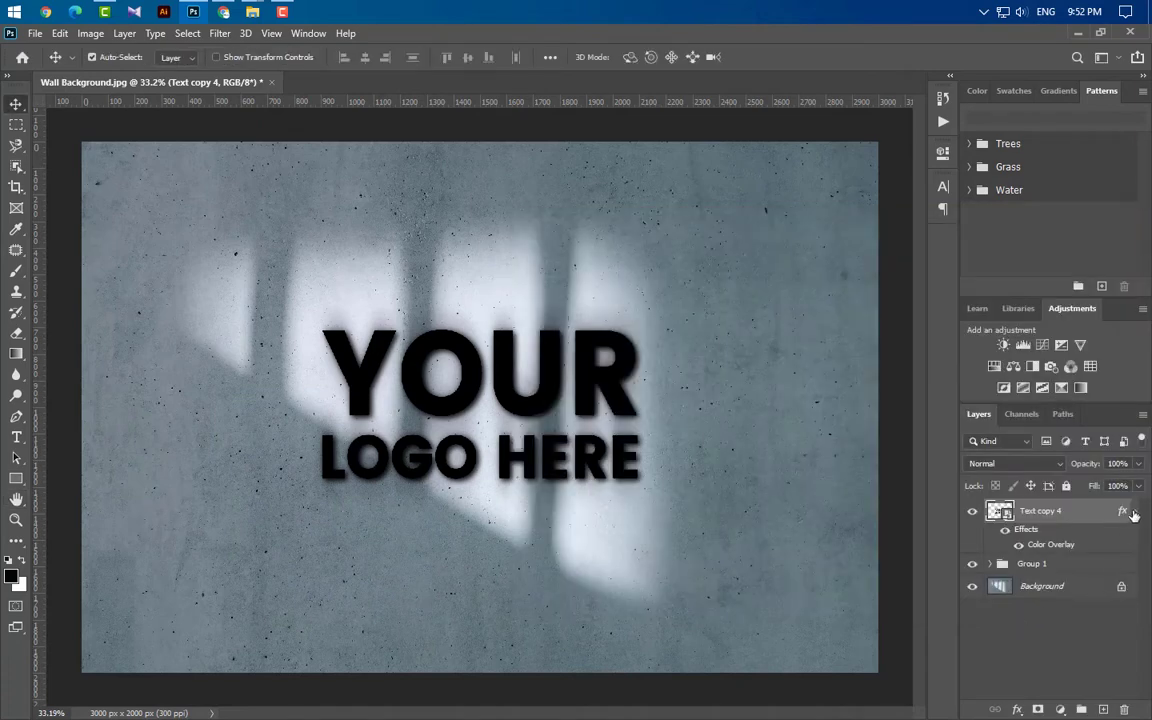
# Stack six successive duplicates of the Text copy 4 layer, up to Text copy 10, nudging each one slightly up and left.
pyautogui.moveTo(1090, 512); pyautogui.dragTo(1102, 709)
pyautogui.press('Up')
pyautogui.press('Left')
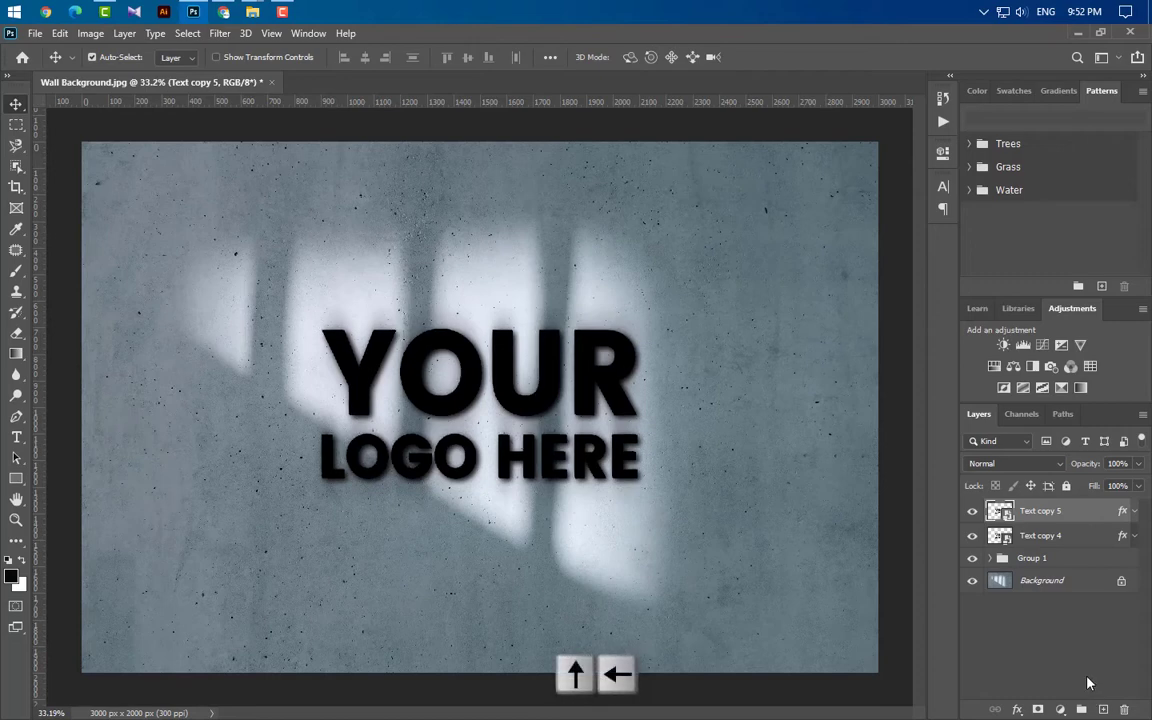
pyautogui.moveTo(1040, 511); pyautogui.dragTo(1102, 709)
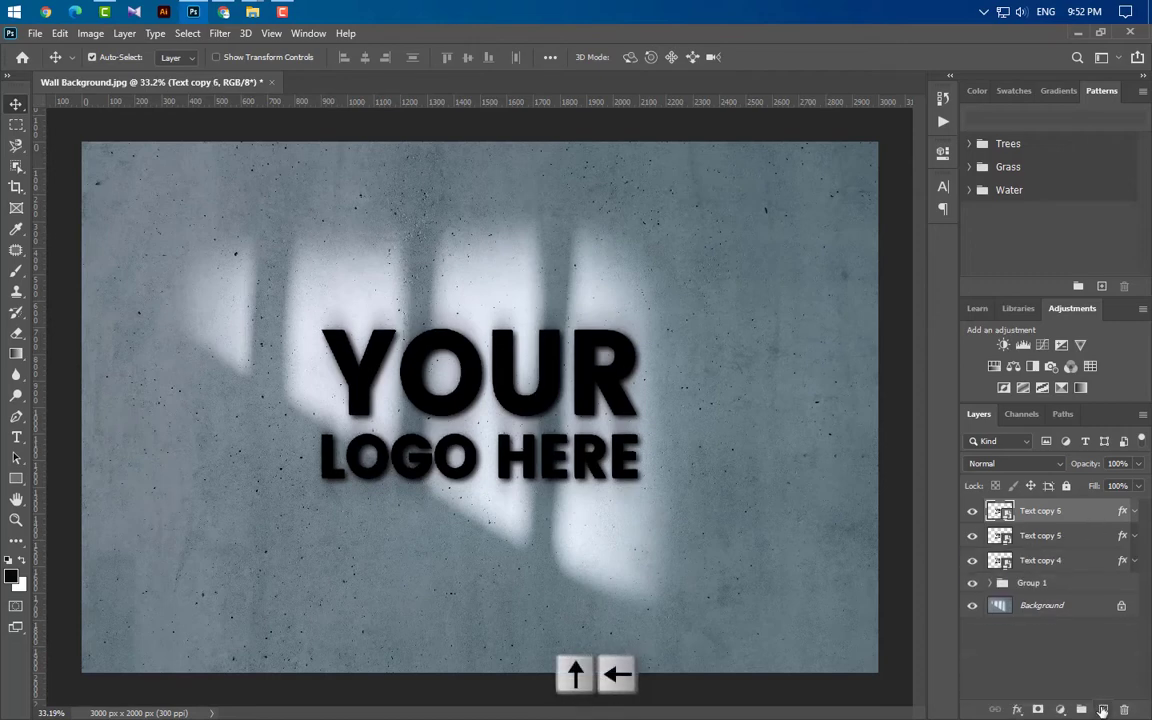
pyautogui.moveTo(1090, 511); pyautogui.dragTo(1105, 710)
pyautogui.moveTo(1040, 511); pyautogui.dragTo(1104, 708)
pyautogui.moveTo(1093, 511); pyautogui.dragTo(1104, 708)
pyautogui.moveTo(1093, 511); pyautogui.dragTo(1104, 708)
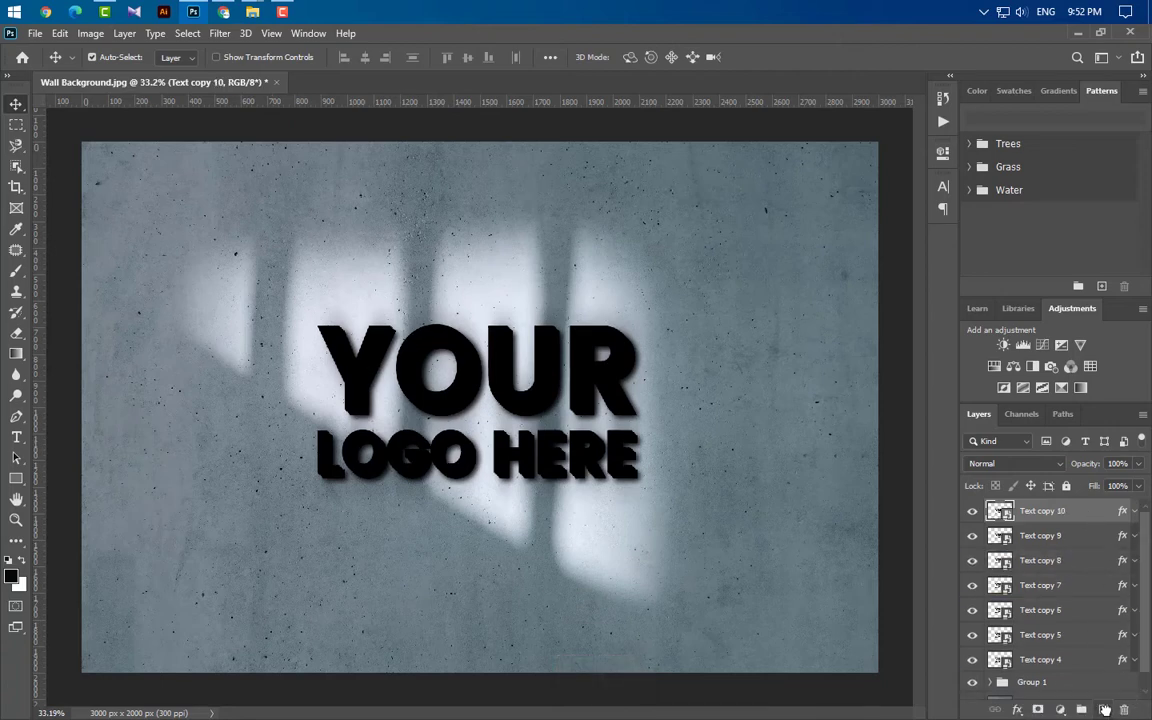
# Remove the Color Overlay from the Text copy 10 layer and enable a Gradient Overlay on it instead.
pyautogui.click(1136, 517)
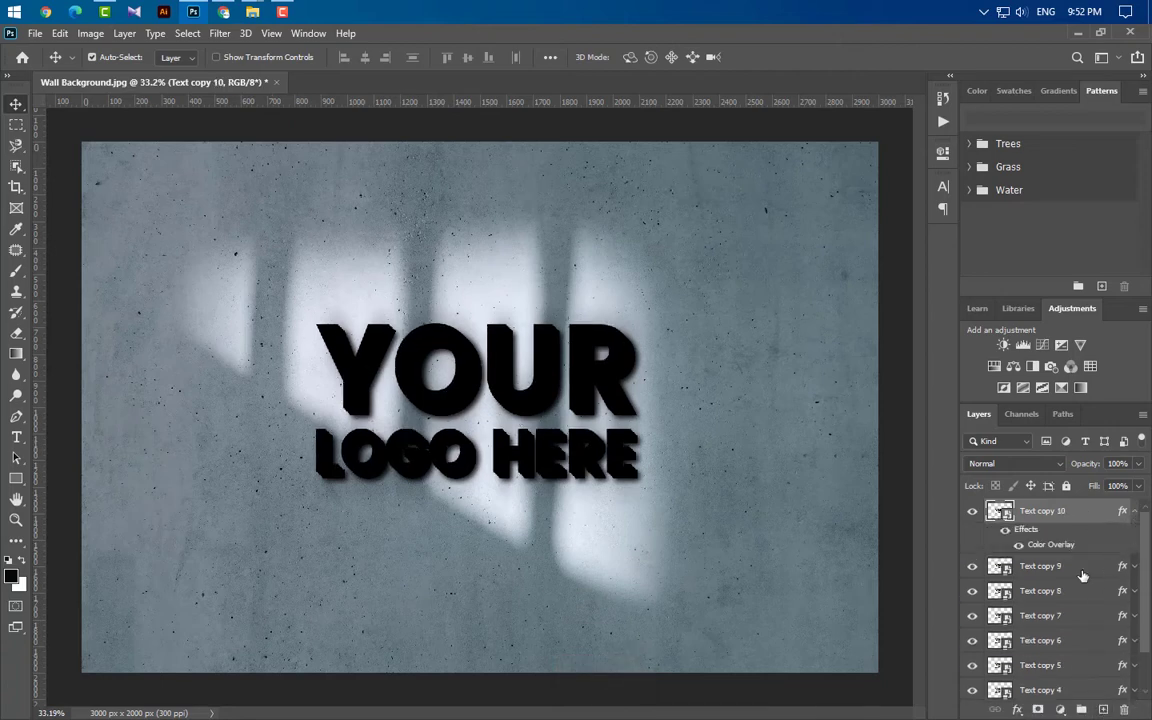
pyautogui.moveTo(1050, 544); pyautogui.dragTo(1124, 707)
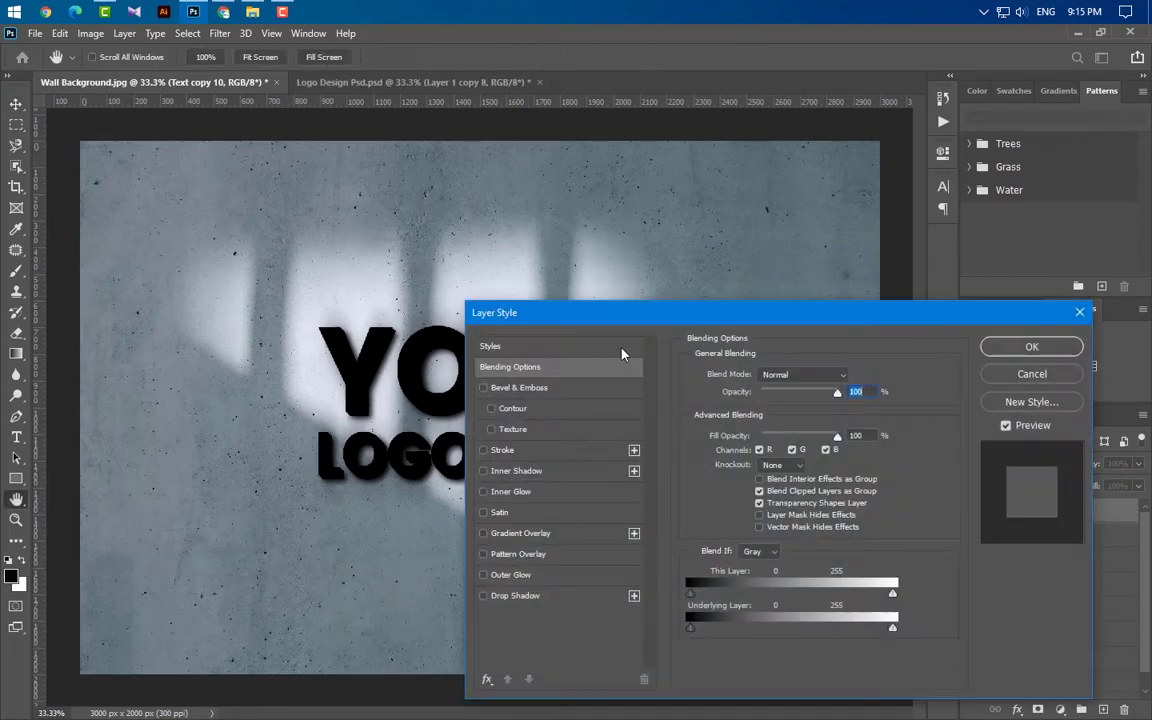
pyautogui.moveTo(617, 312); pyautogui.dragTo(803, 192)
pyautogui.click(756, 417)
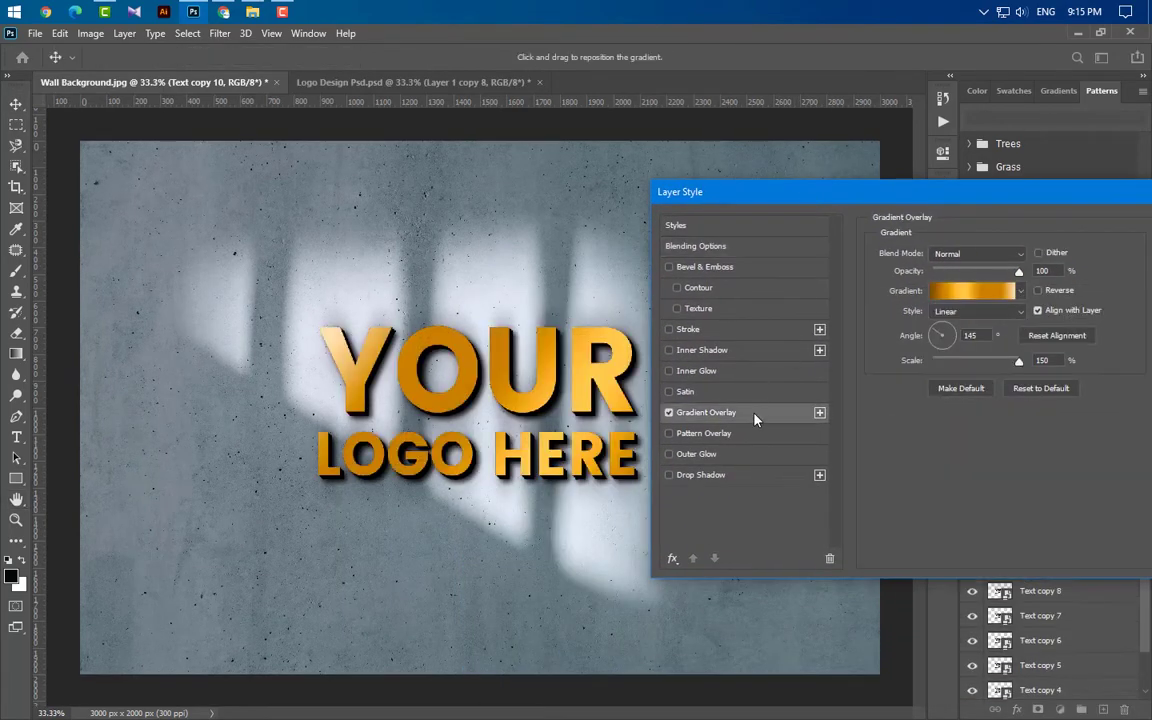
# Set the overlay gradient's first three colour stops to 705110 at 0%, b87e00 at 15% and ffca58 at 38%.
pyautogui.click(970, 290)
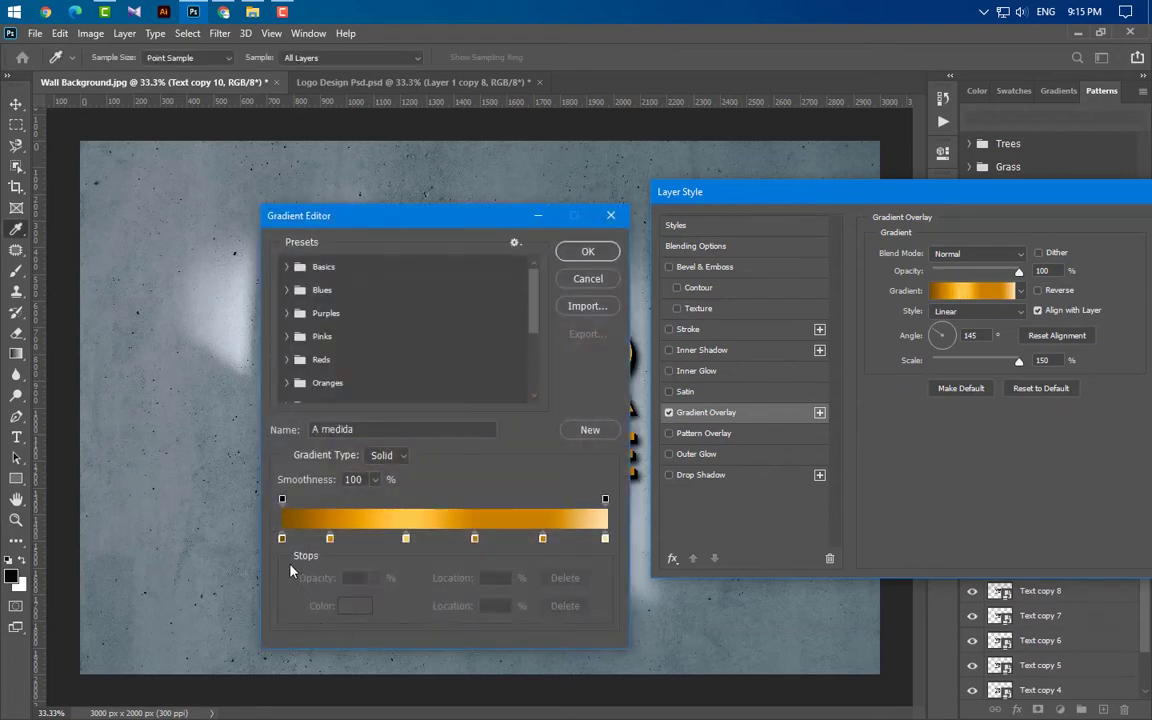
pyautogui.moveTo(379, 225); pyautogui.dragTo(821, 123)
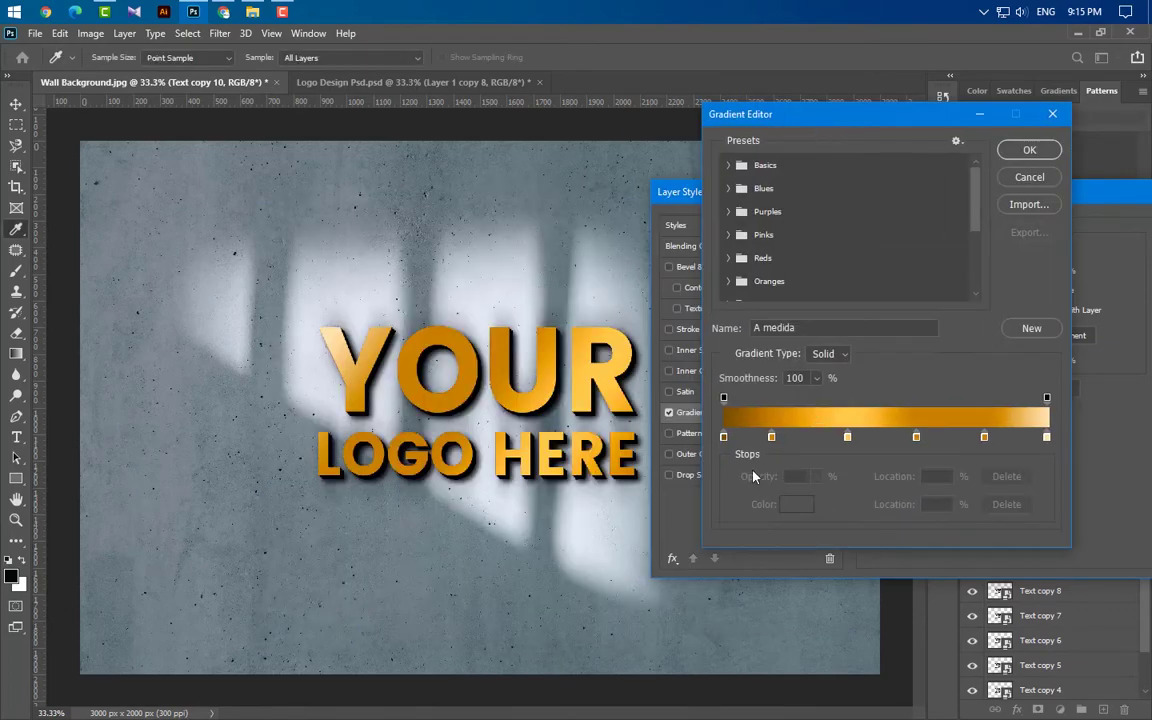
pyautogui.doubleClick(723, 437)
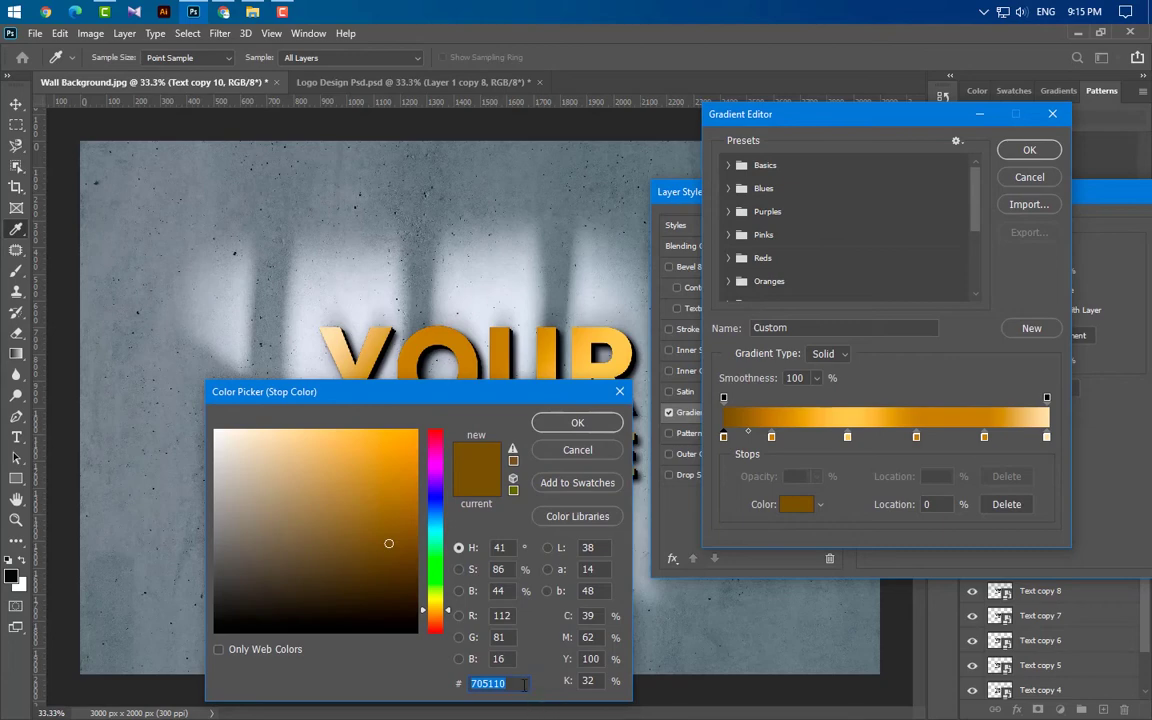
pyautogui.click(590, 422)
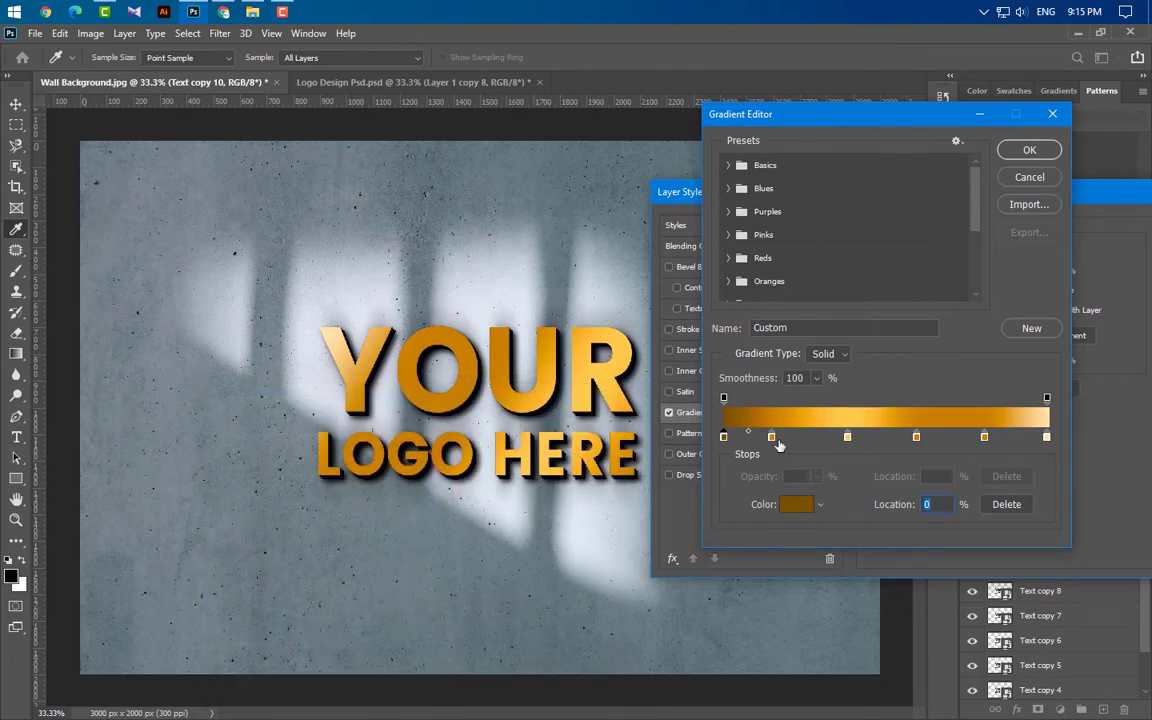
pyautogui.doubleClick(771, 437)
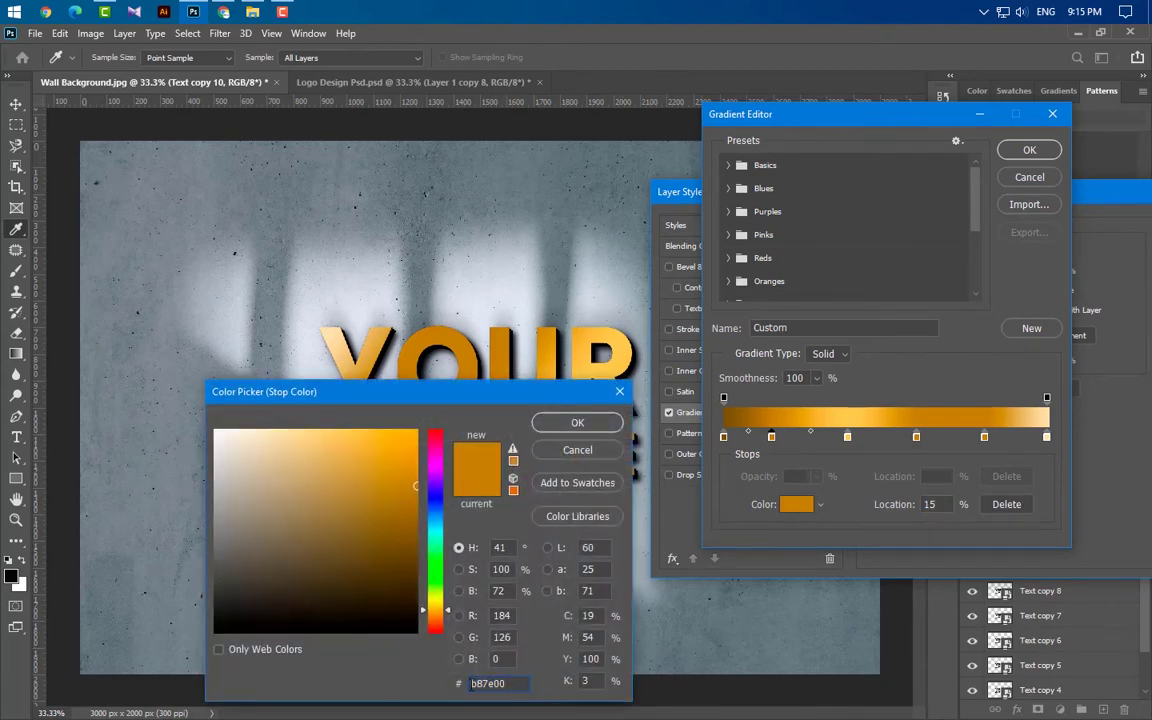
pyautogui.press('Return')
pyautogui.doubleClick(847, 437)
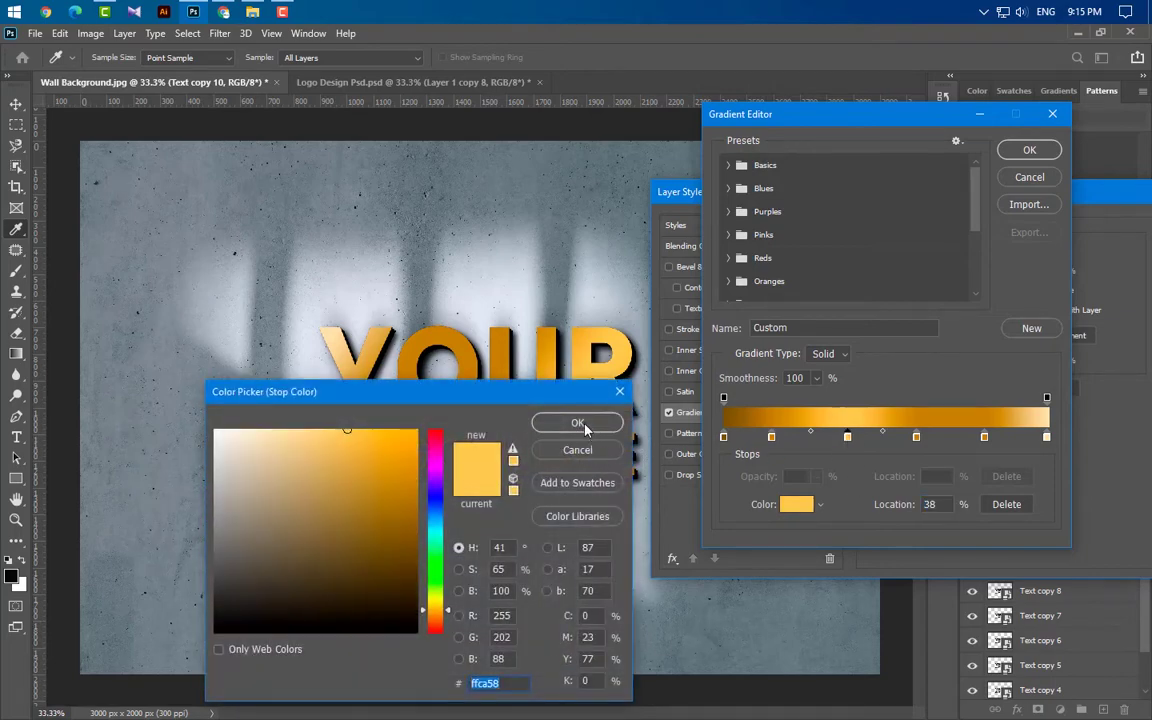
pyautogui.click(579, 424)
# Set the gradient's last three colour stops to b87e00 at 60%, b87e00 at 81% and fce3ad at 100%, and accept the gradient.
pyautogui.doubleClick(916, 437)
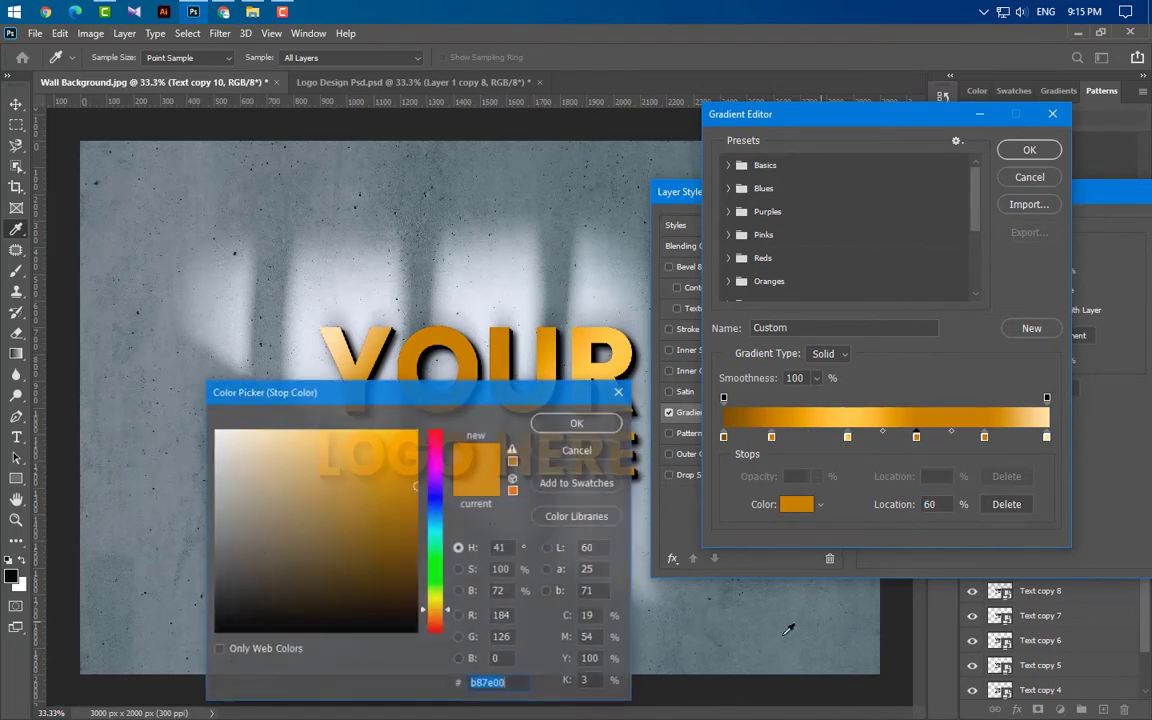
pyautogui.click(577, 450)
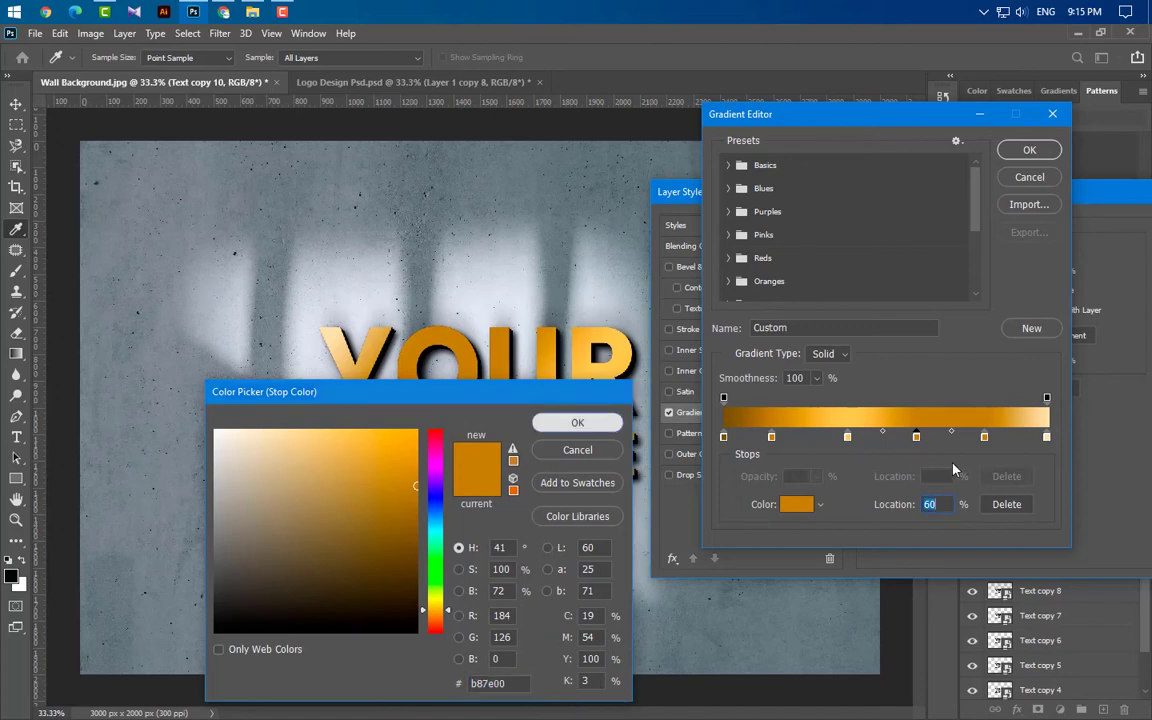
pyautogui.doubleClick(984, 437)
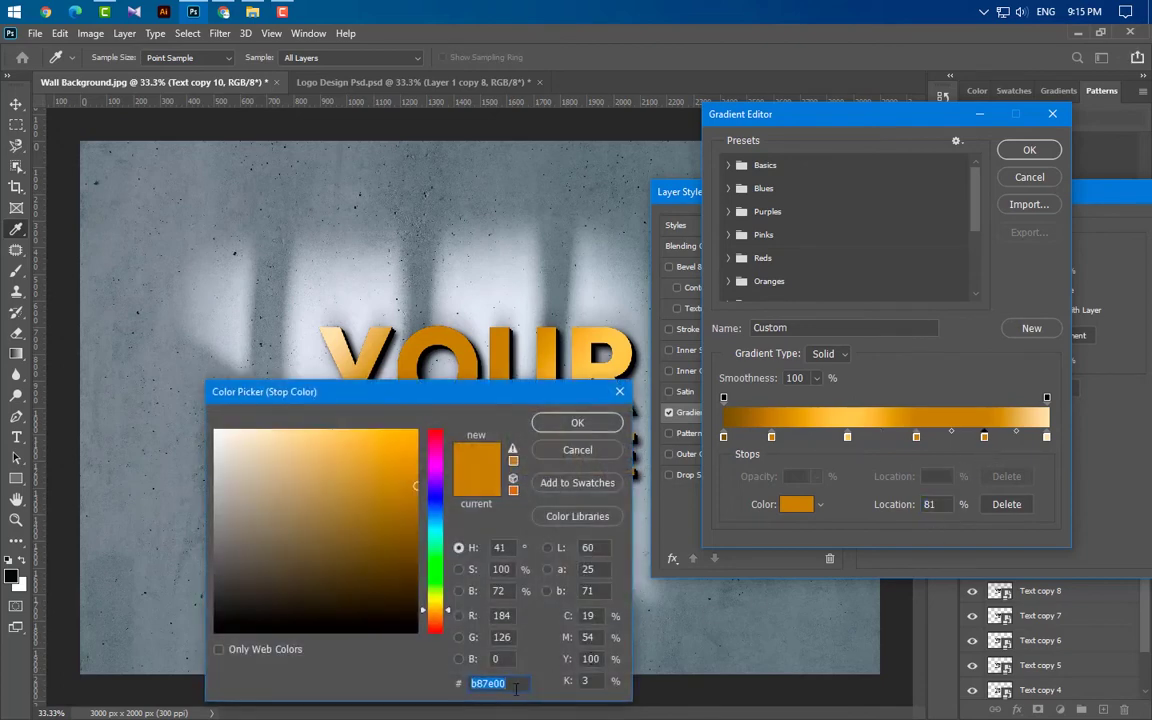
pyautogui.click(577, 423)
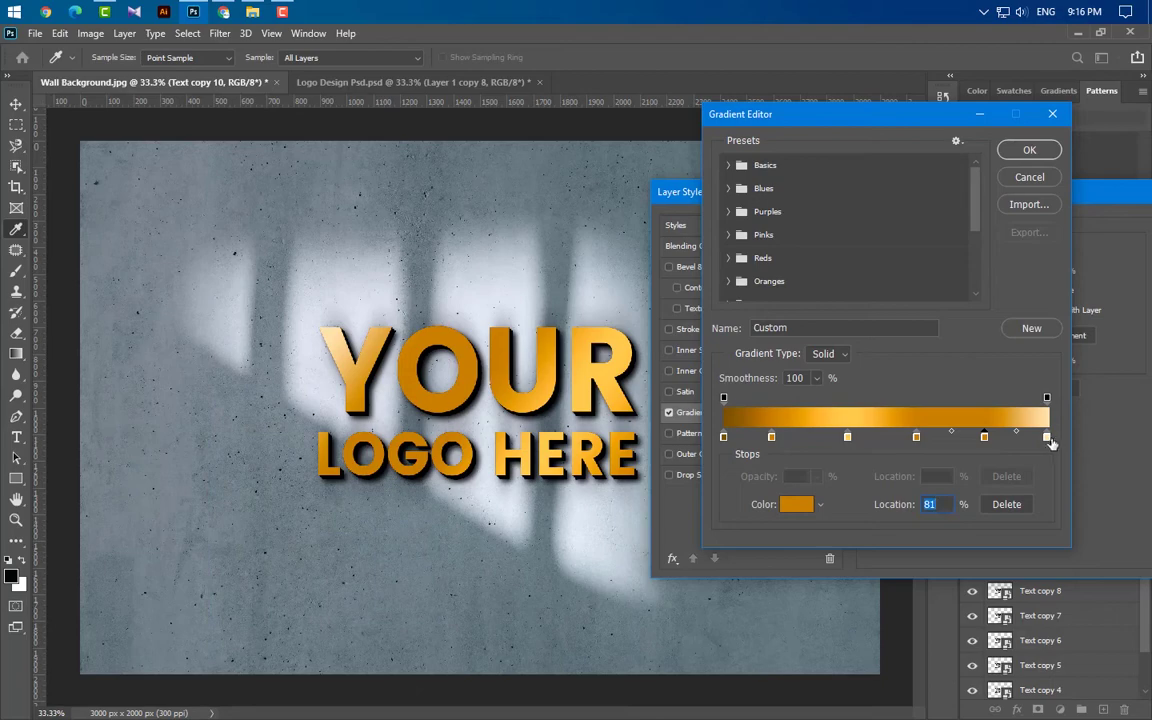
pyautogui.doubleClick(1046, 437)
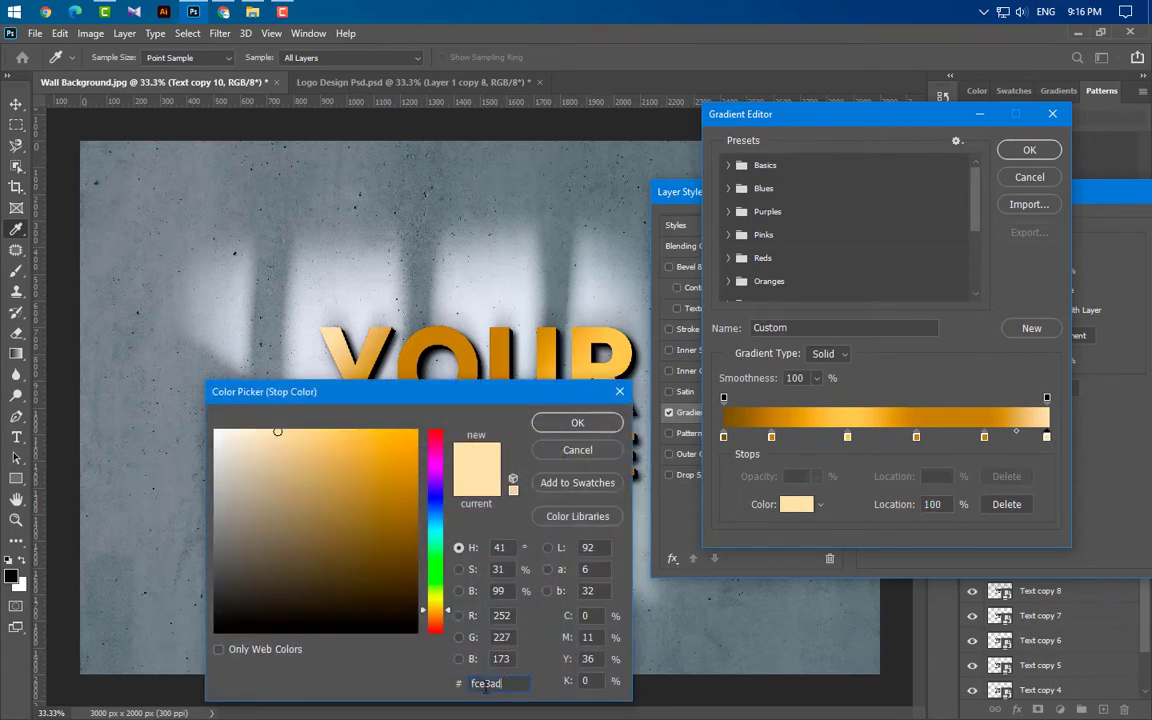
pyautogui.click(577, 423)
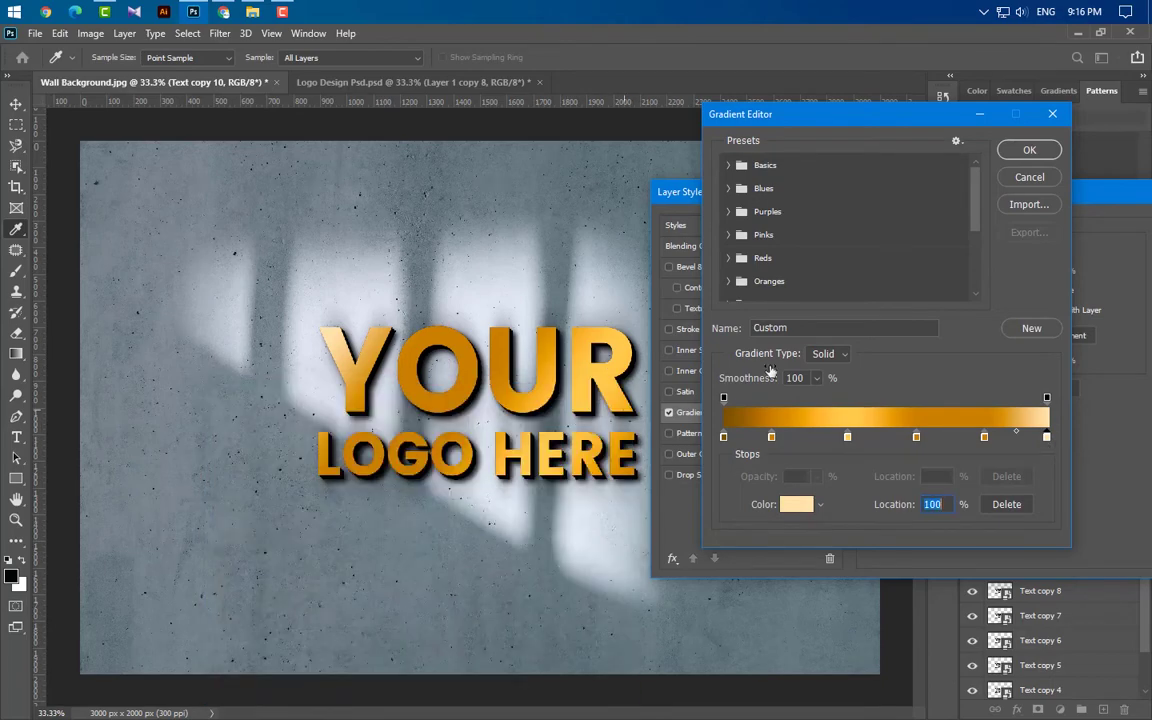
pyautogui.click(1029, 150)
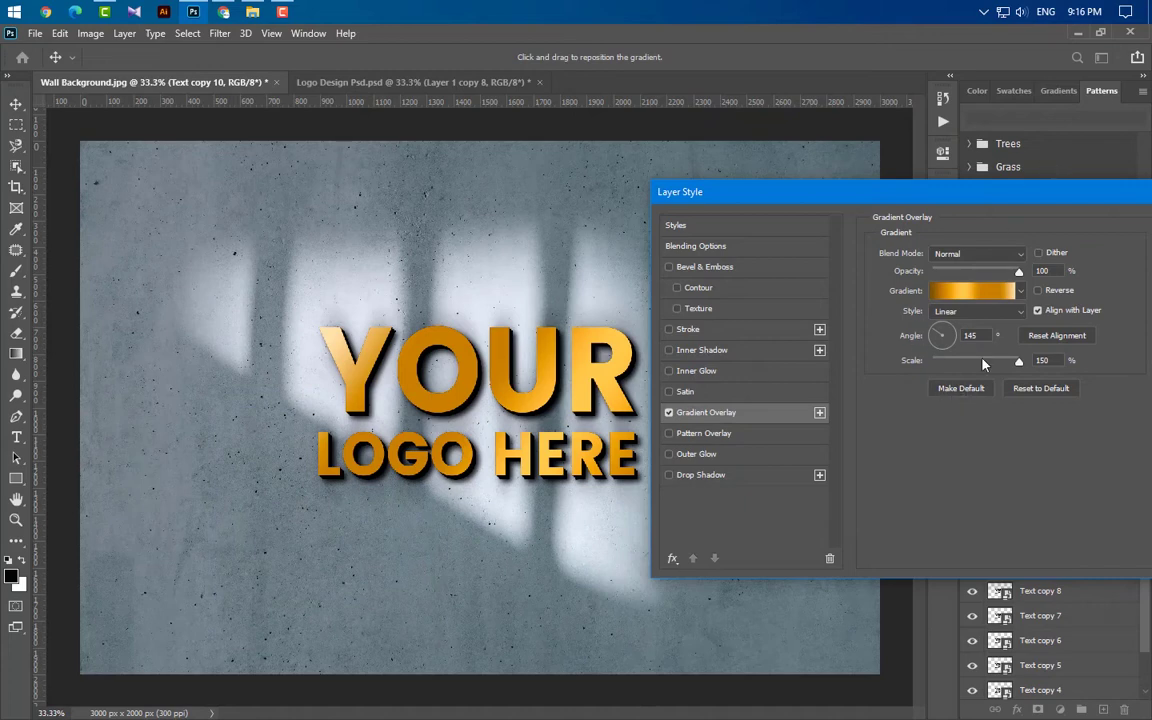
# Apply the linear Gradient Overlay to Text copy 10 with a 145° angle and 150% scale.
pyautogui.click(1058, 362)
pyautogui.moveTo(990, 193); pyautogui.dragTo(648, 269)
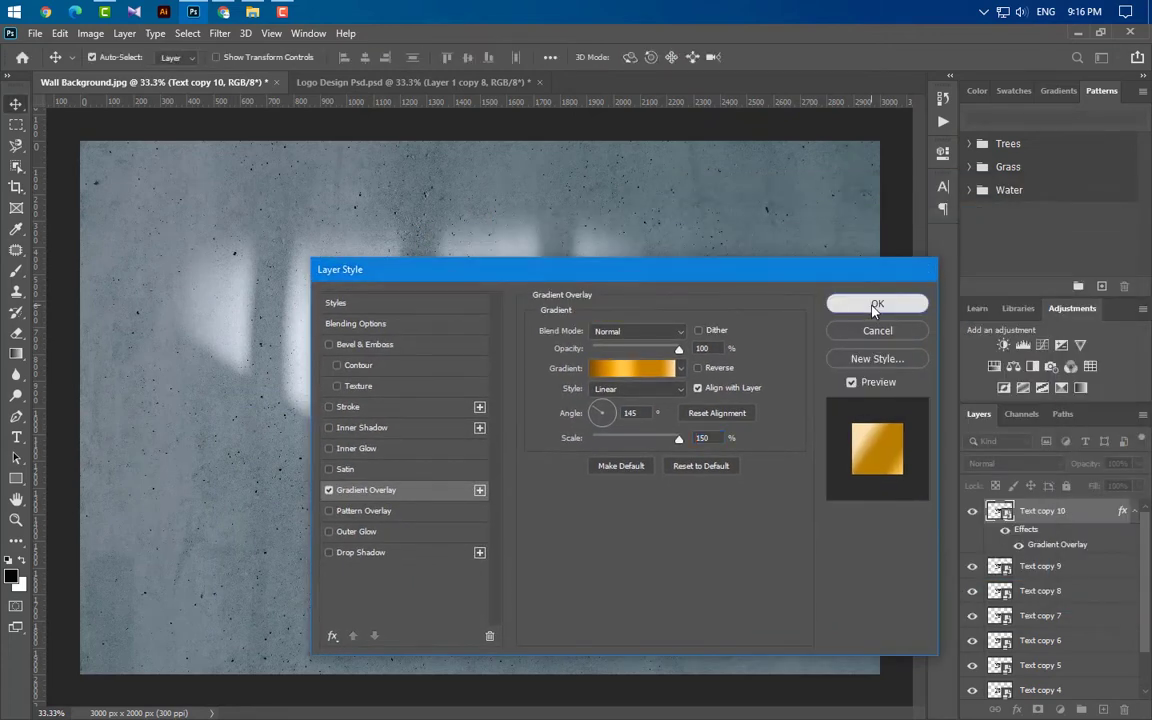
pyautogui.click(876, 301)
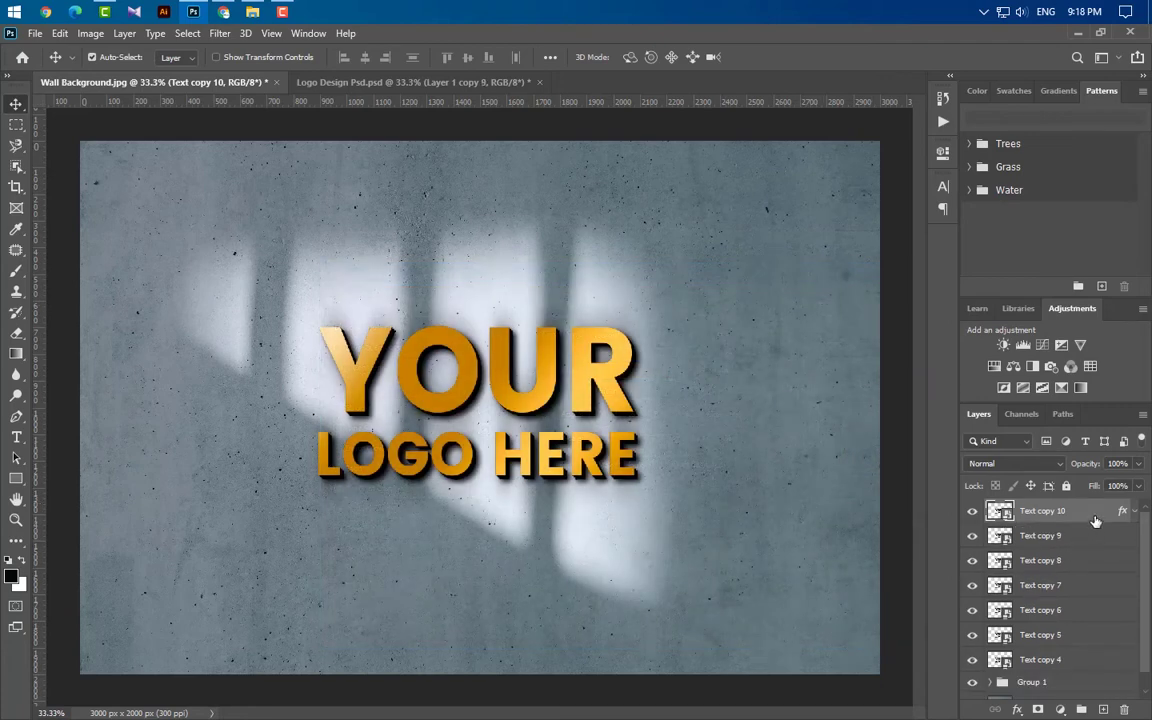
# Duplicate the Text copy 10 layer, then add a Color Overlay to the duplicate with its Gradient Overlay turned off.
pyautogui.hotkey('ctrl', 'j')
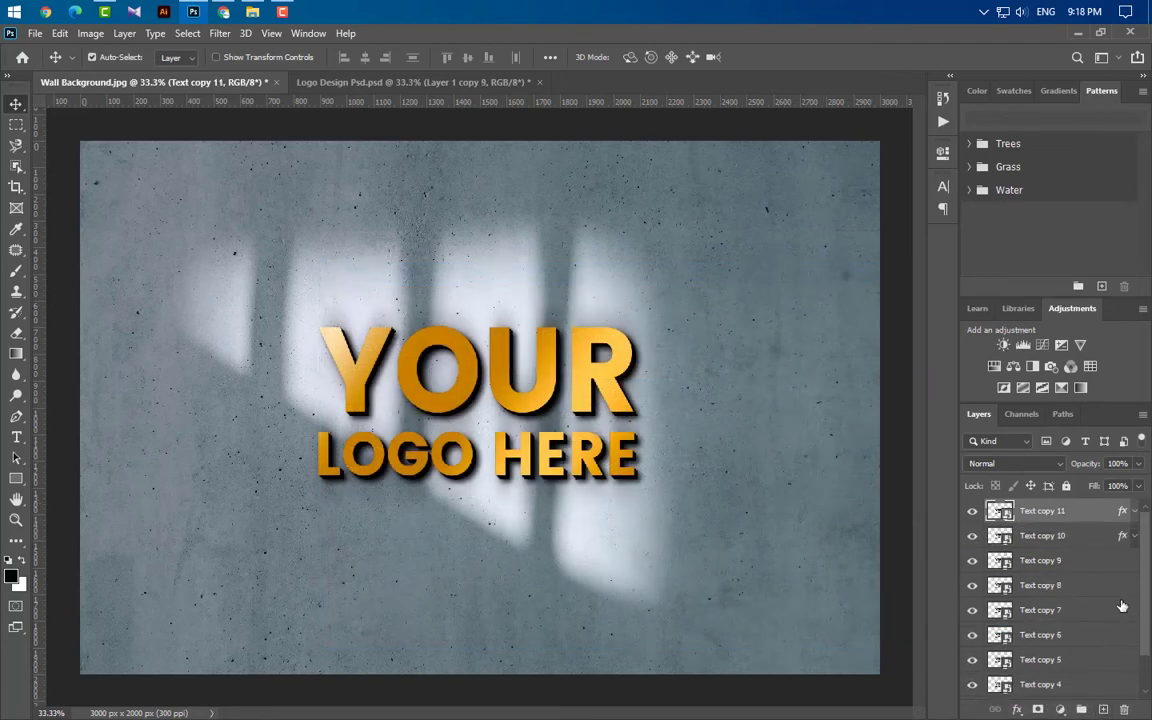
pyautogui.click(1133, 512)
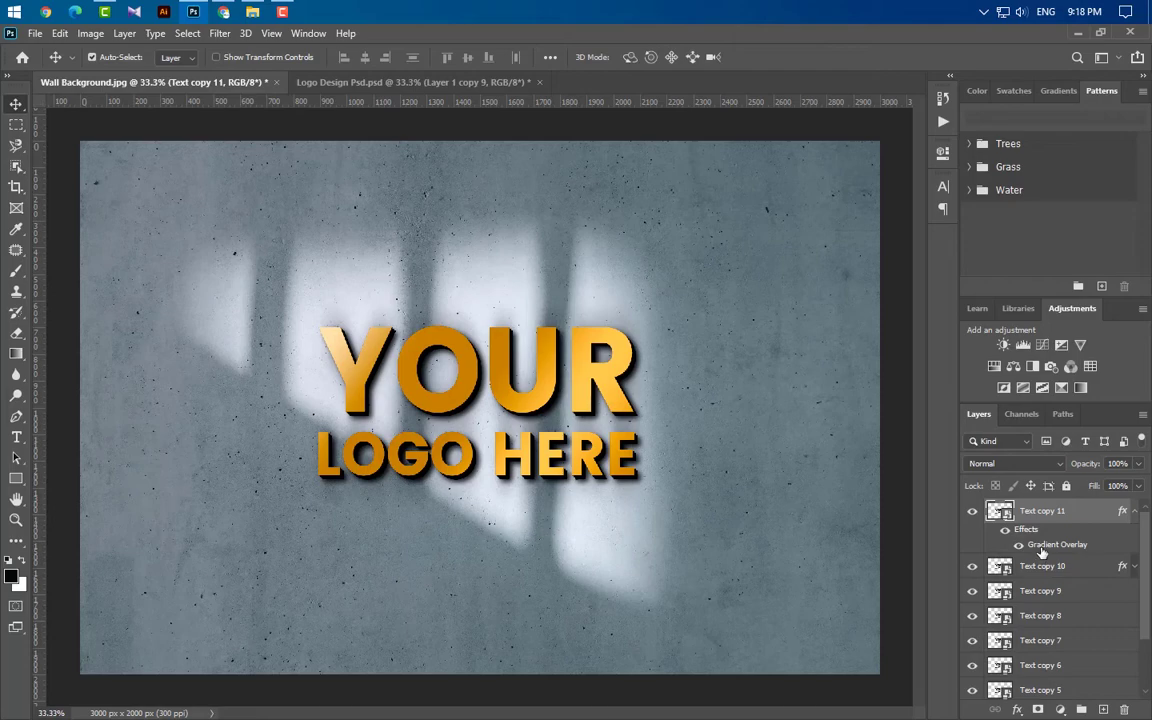
pyautogui.doubleClick(1045, 545)
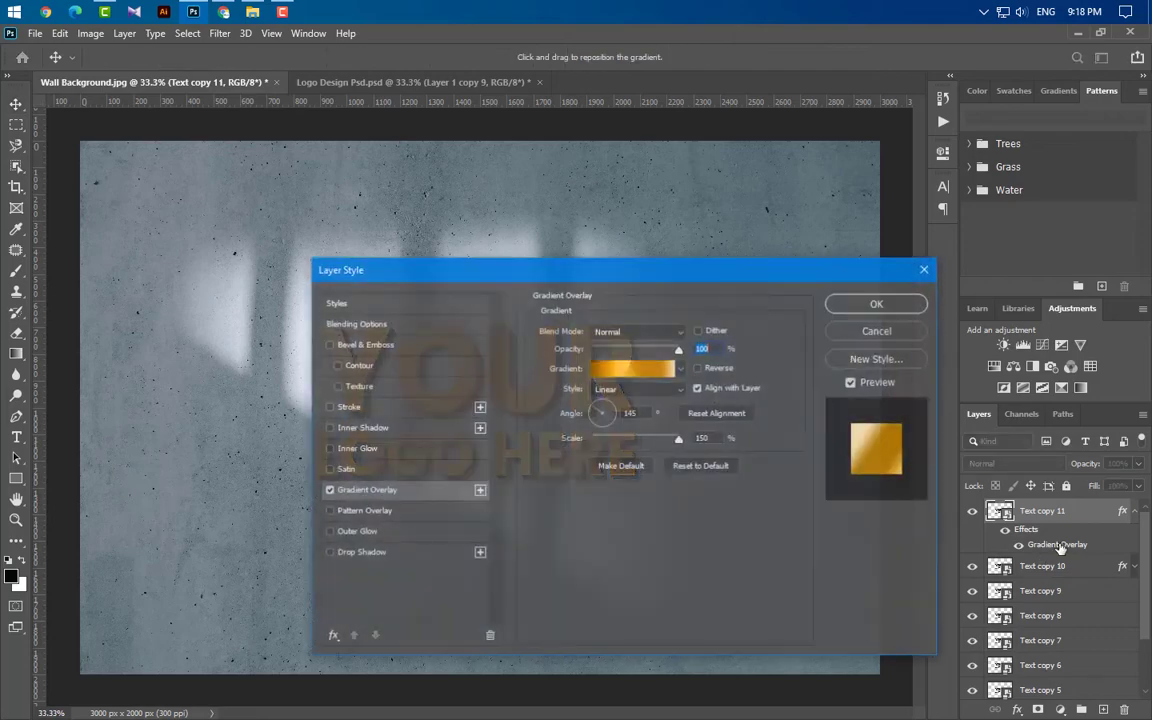
pyautogui.click(334, 640)
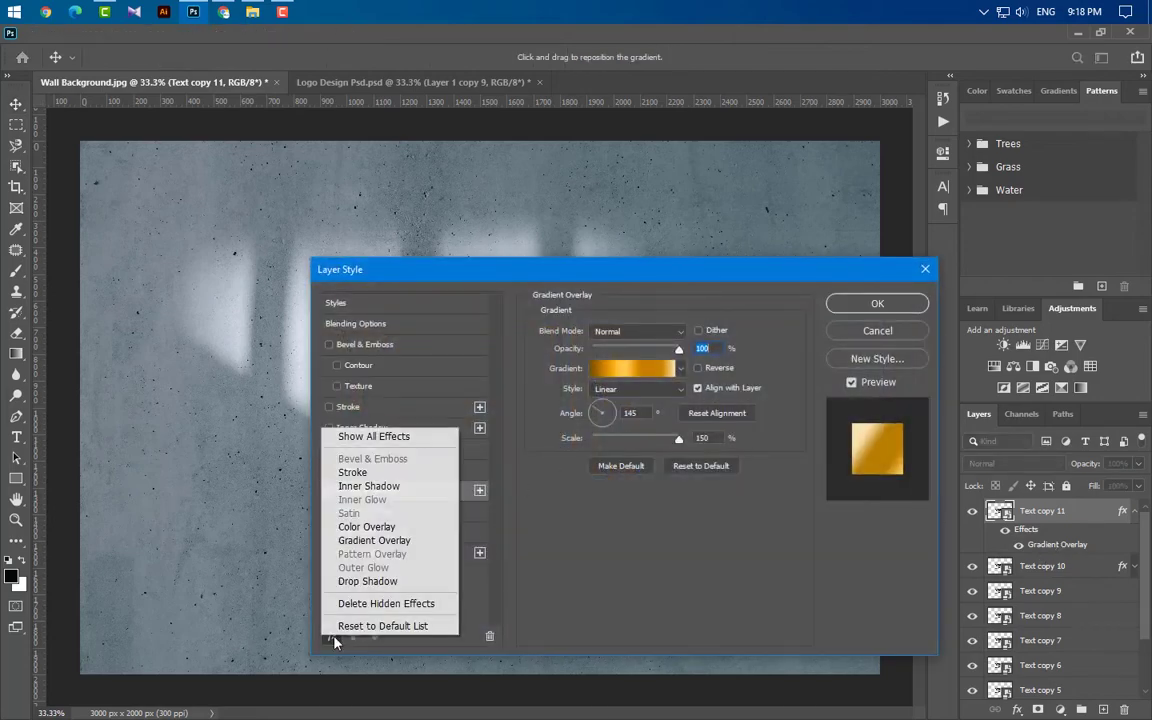
pyautogui.click(366, 531)
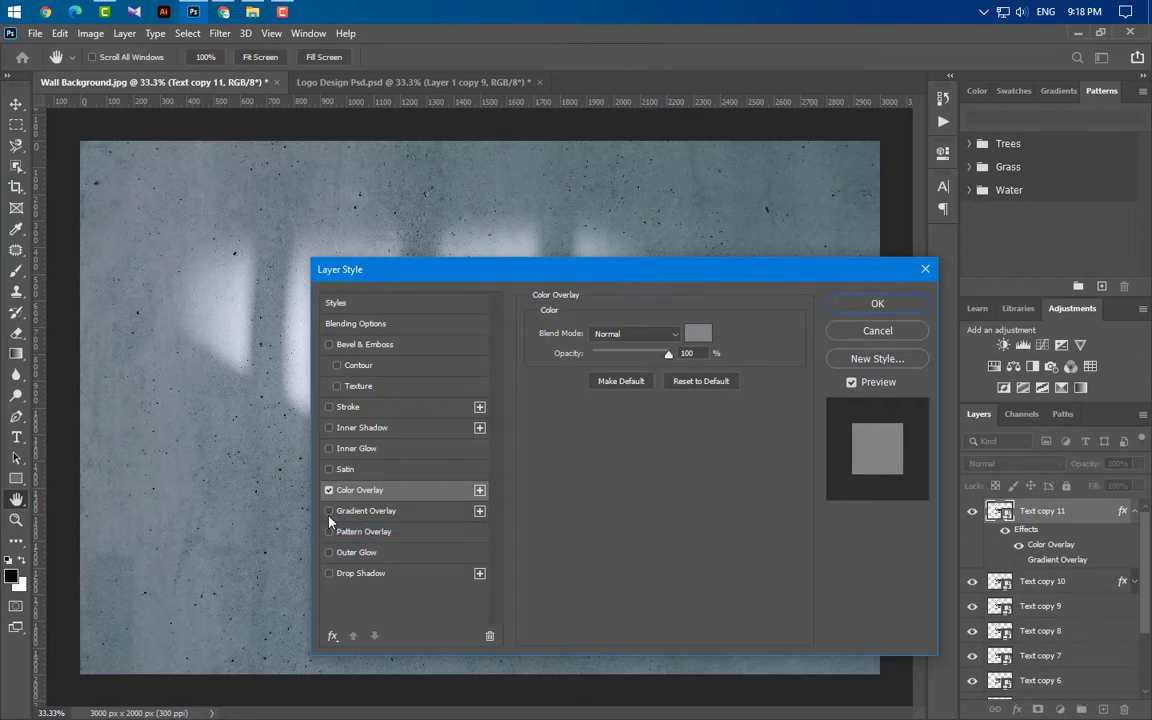
# Set the top copy's Color Overlay to white (ffffff), Saturation blend mode and 45% opacity, and apply the style.
pyautogui.click(698, 333)
pyautogui.click(215, 431)
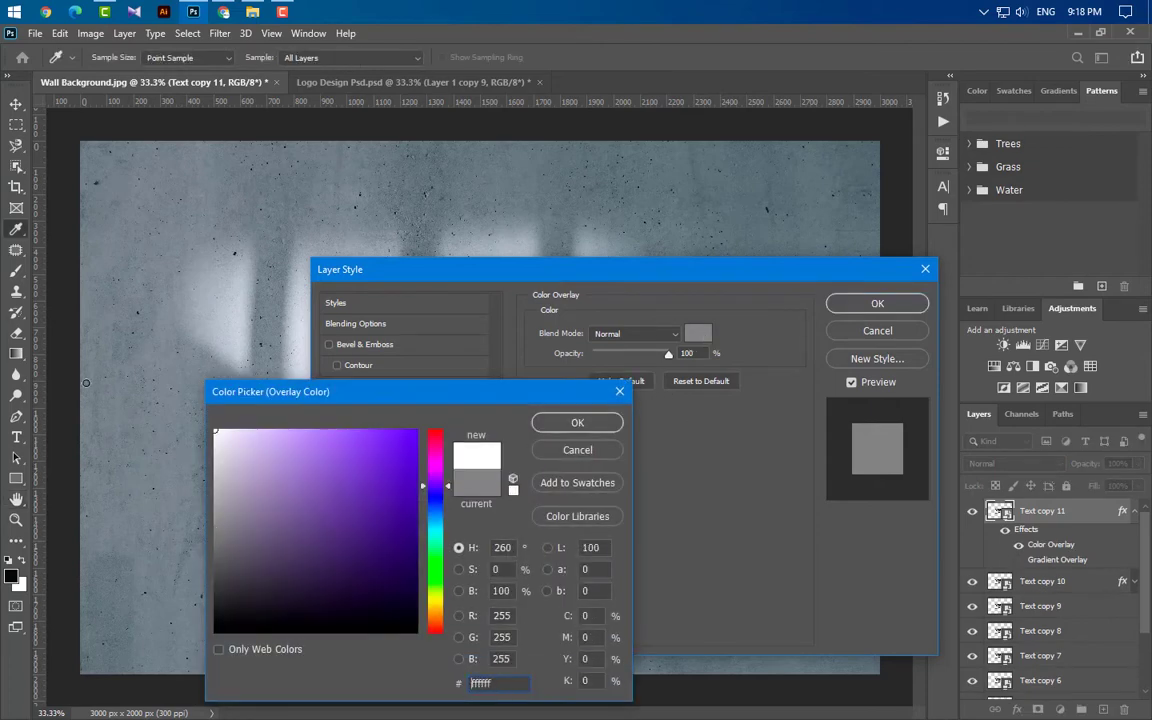
pyautogui.click(577, 423)
pyautogui.click(636, 334)
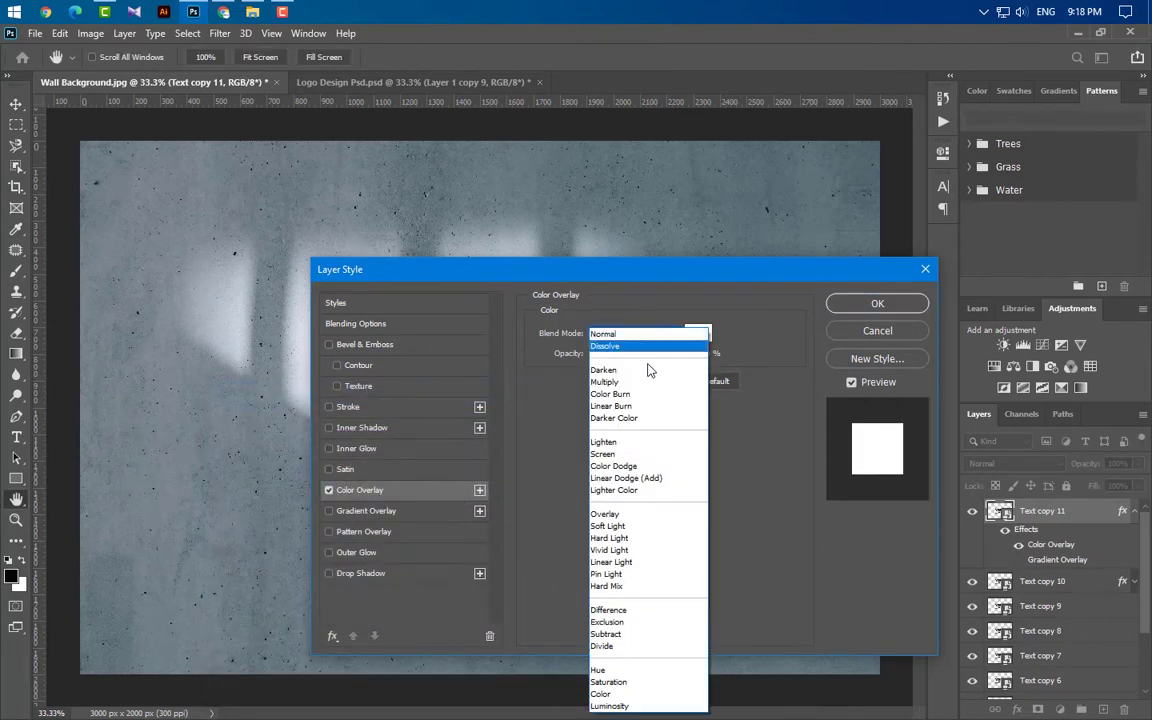
pyautogui.click(632, 681)
pyautogui.click(669, 355)
pyautogui.write('45')
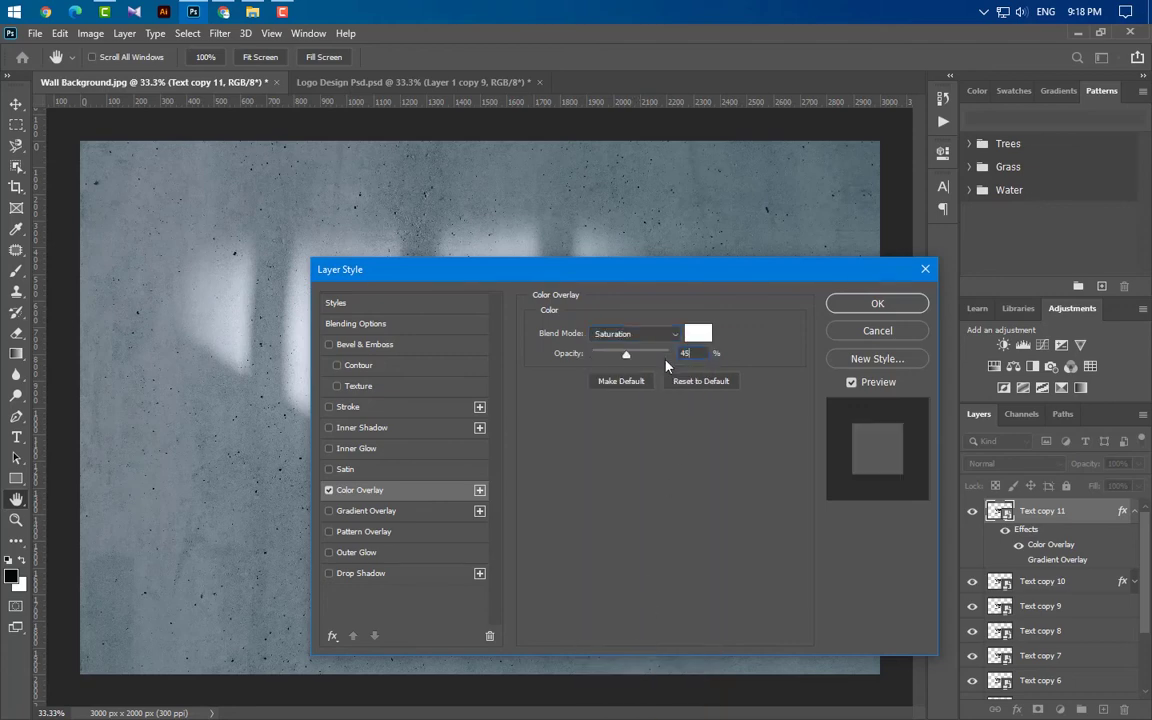
pyautogui.click(869, 309)
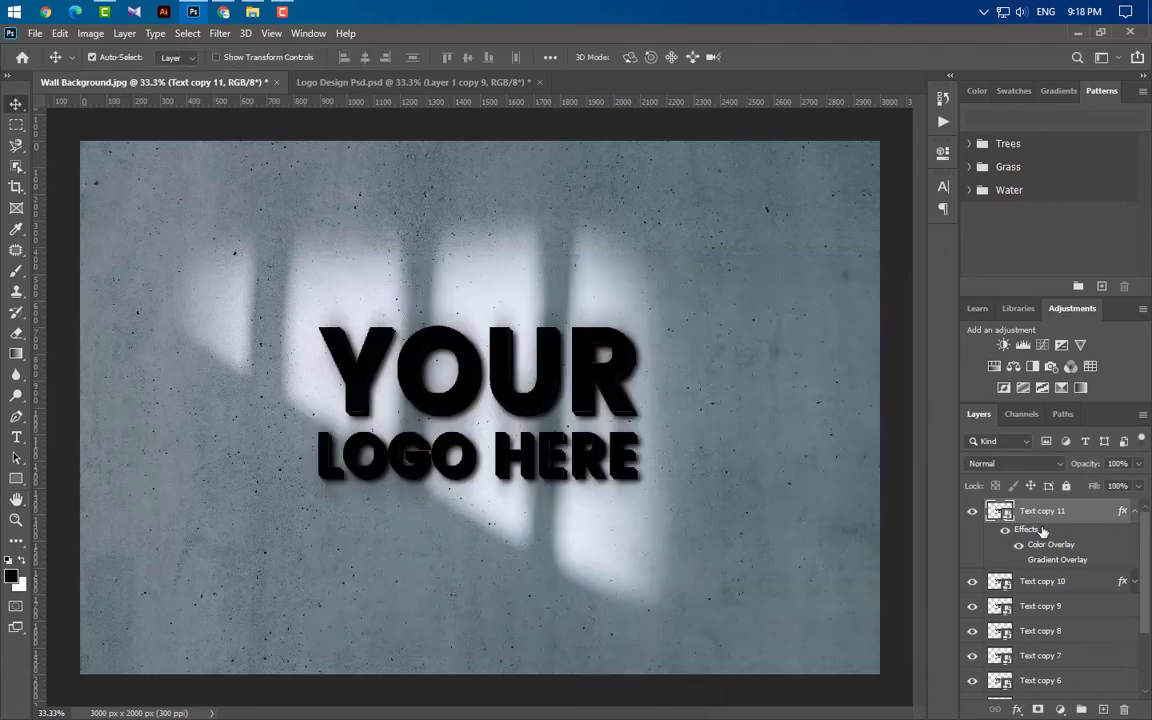
# Lower the Text copy 11 layer's fill to 0% and collapse its effects list.
pyautogui.click(1139, 487)
pyautogui.moveTo(1137, 510); pyautogui.dragTo(1043, 530)
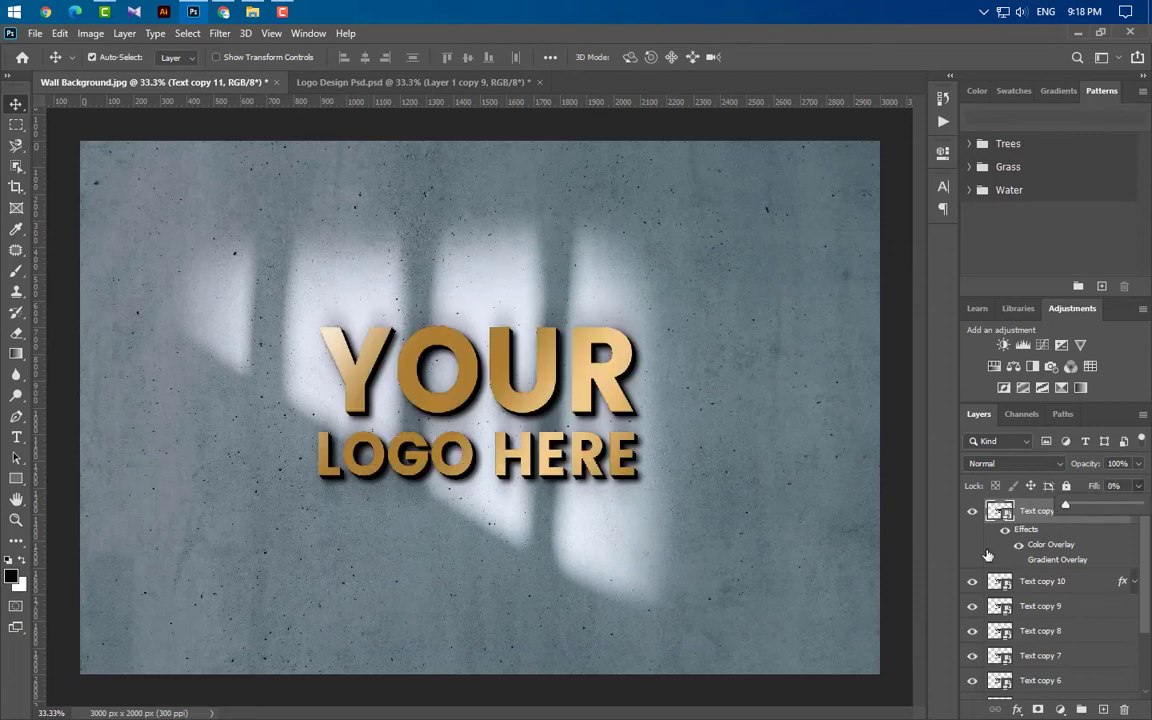
pyautogui.click(1136, 511)
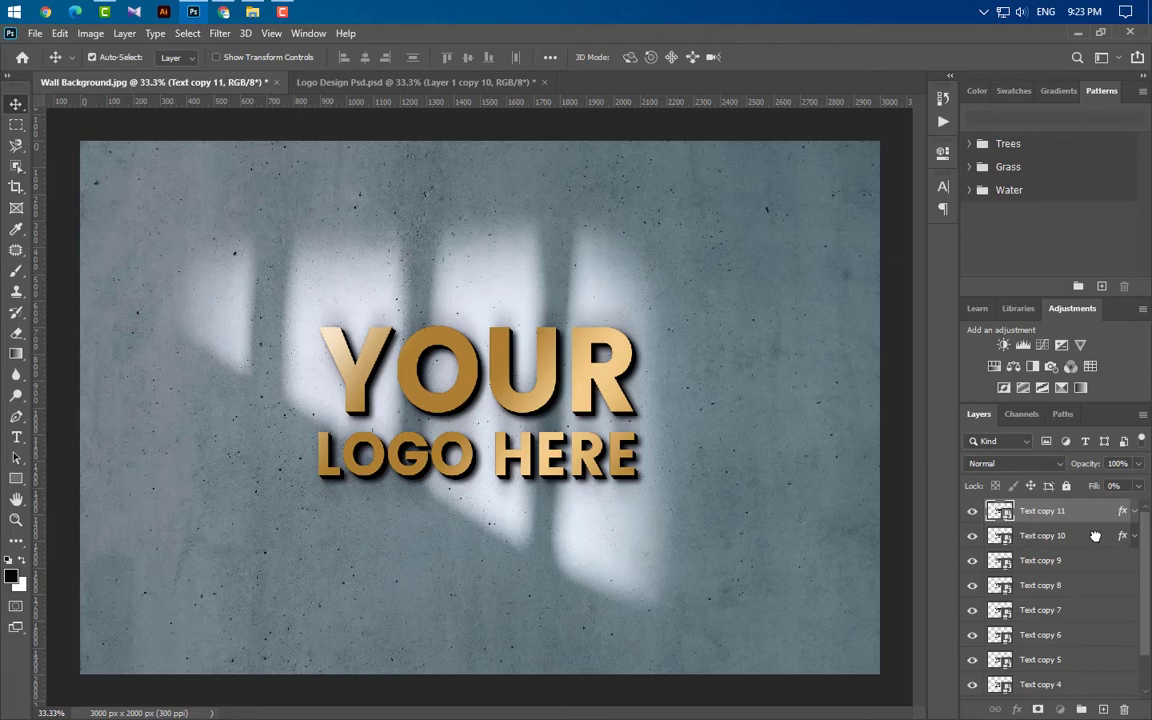
# Duplicate the Text copy 11 layer and switch the duplicate from Color Overlay to Gradient Overlay.
pyautogui.moveTo(1106, 661); pyautogui.dragTo(1103, 709)
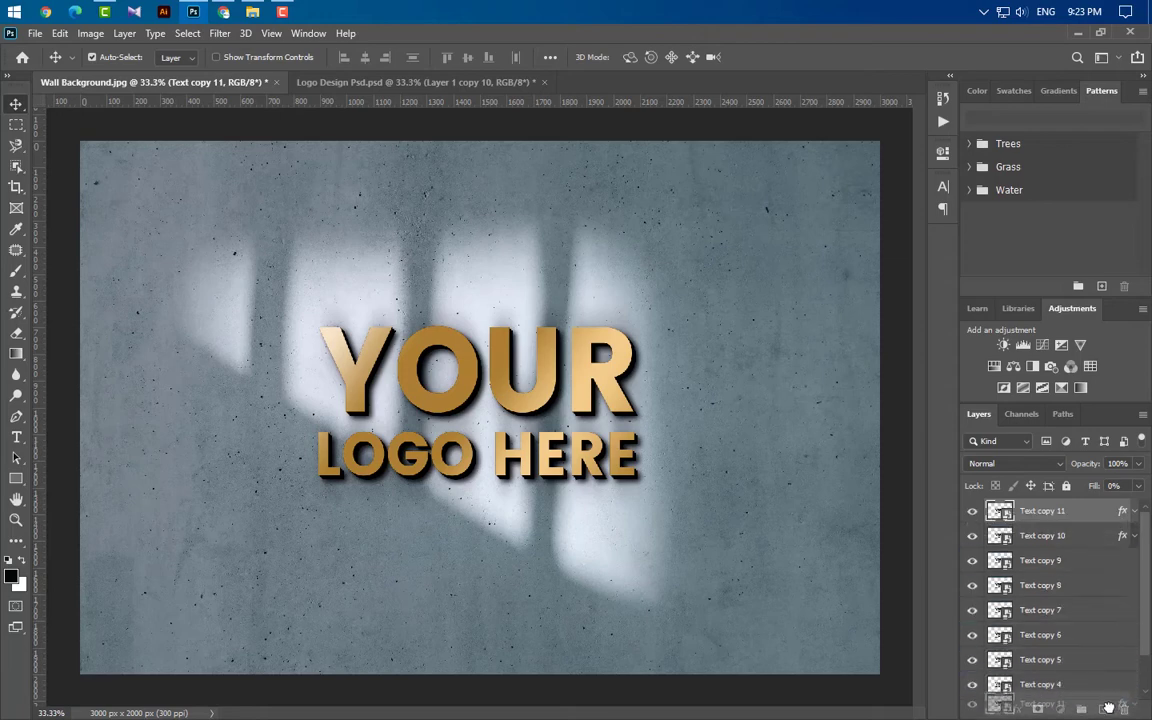
pyautogui.click(1137, 513)
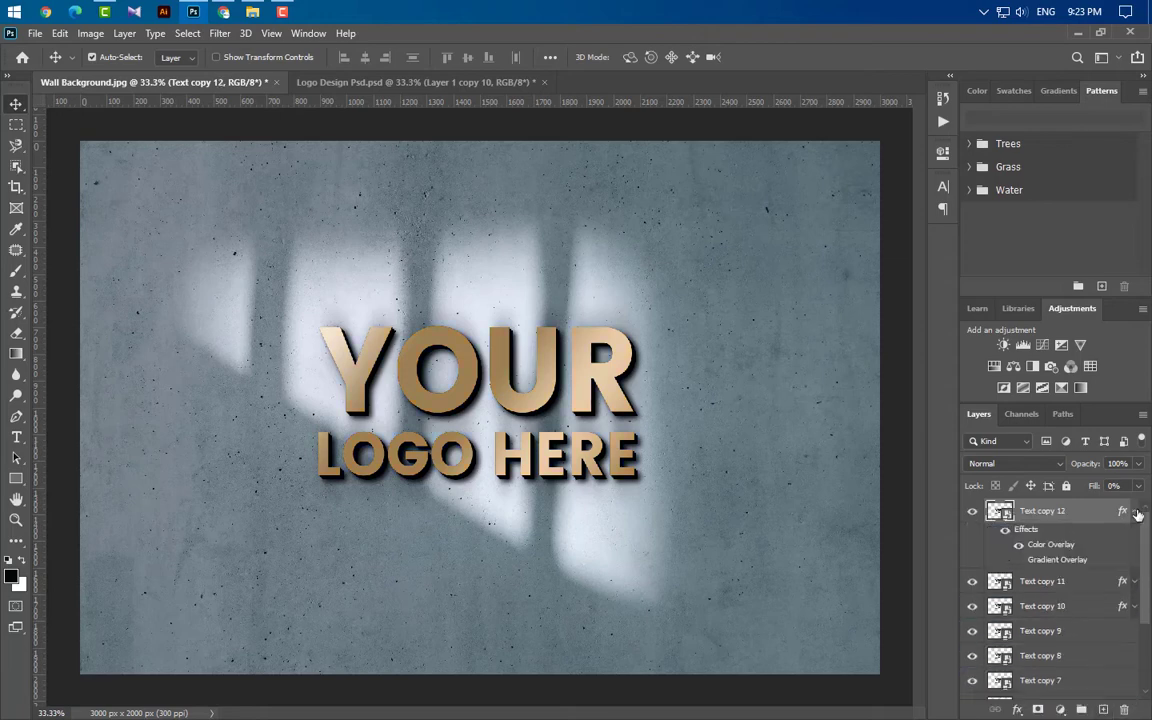
pyautogui.click(1019, 545)
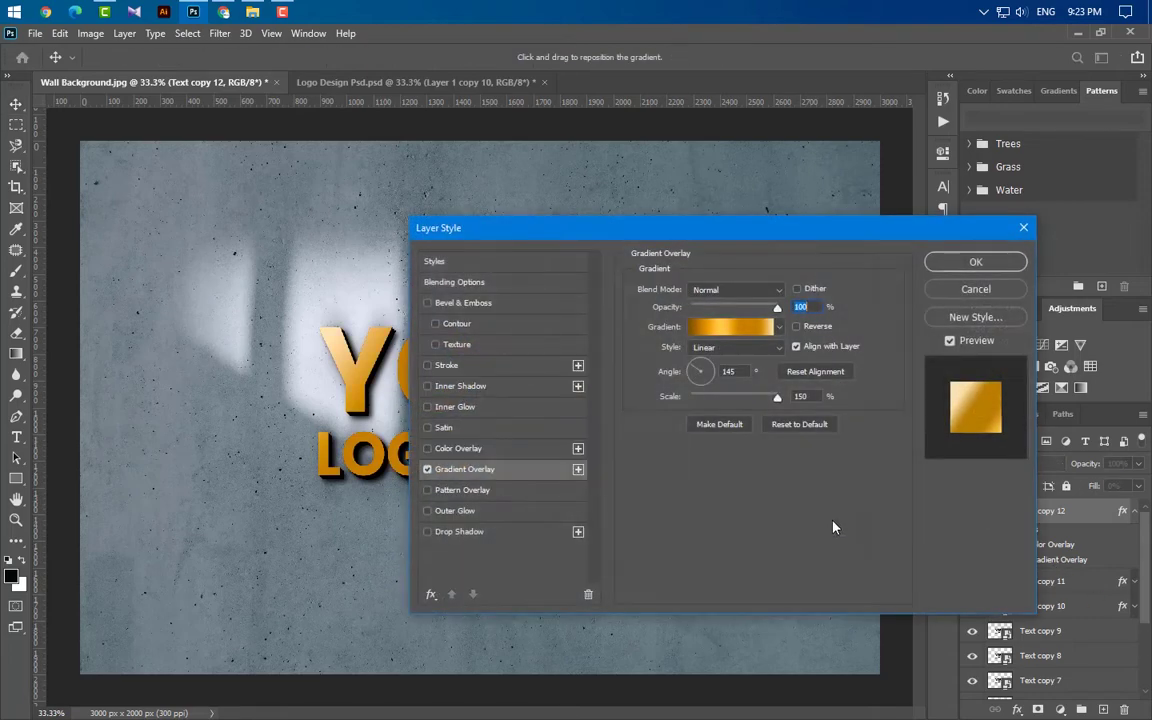
# Edit the overlay gradient, setting the first color stop to black (000000) and the 15% stop to white.
pyautogui.click(733, 333)
pyautogui.doubleClick(723, 437)
pyautogui.moveTo(250, 610); pyautogui.dragTo(97, 677)
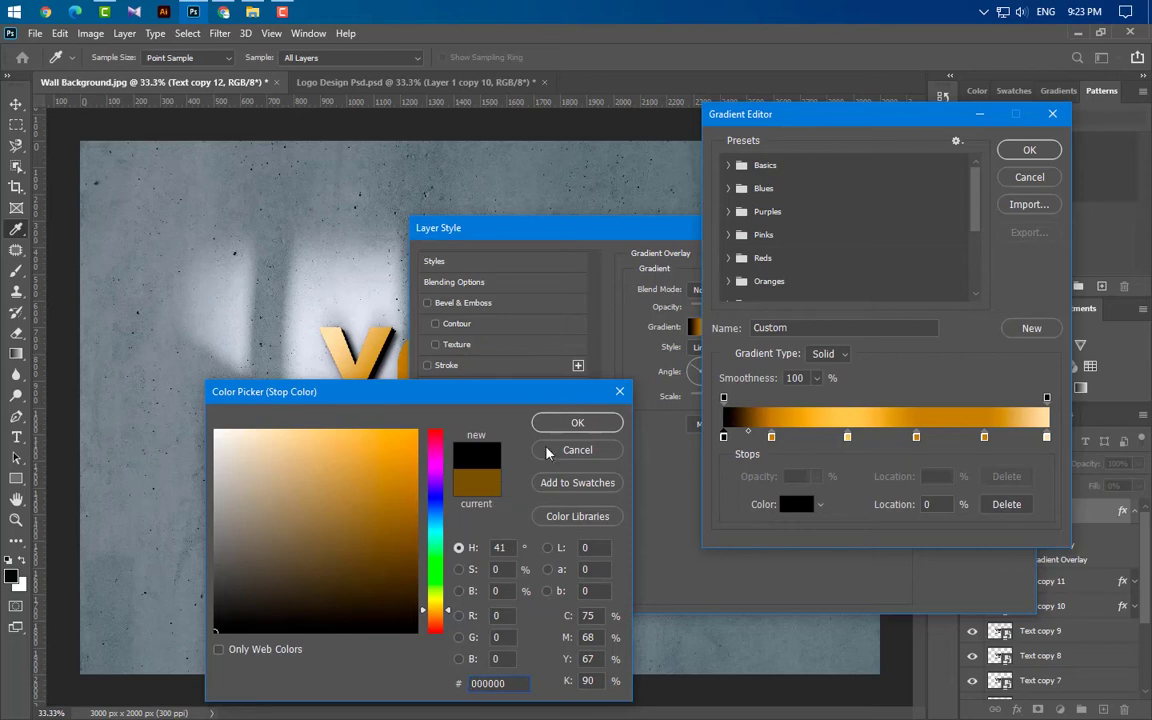
pyautogui.click(577, 422)
pyautogui.doubleClick(771, 437)
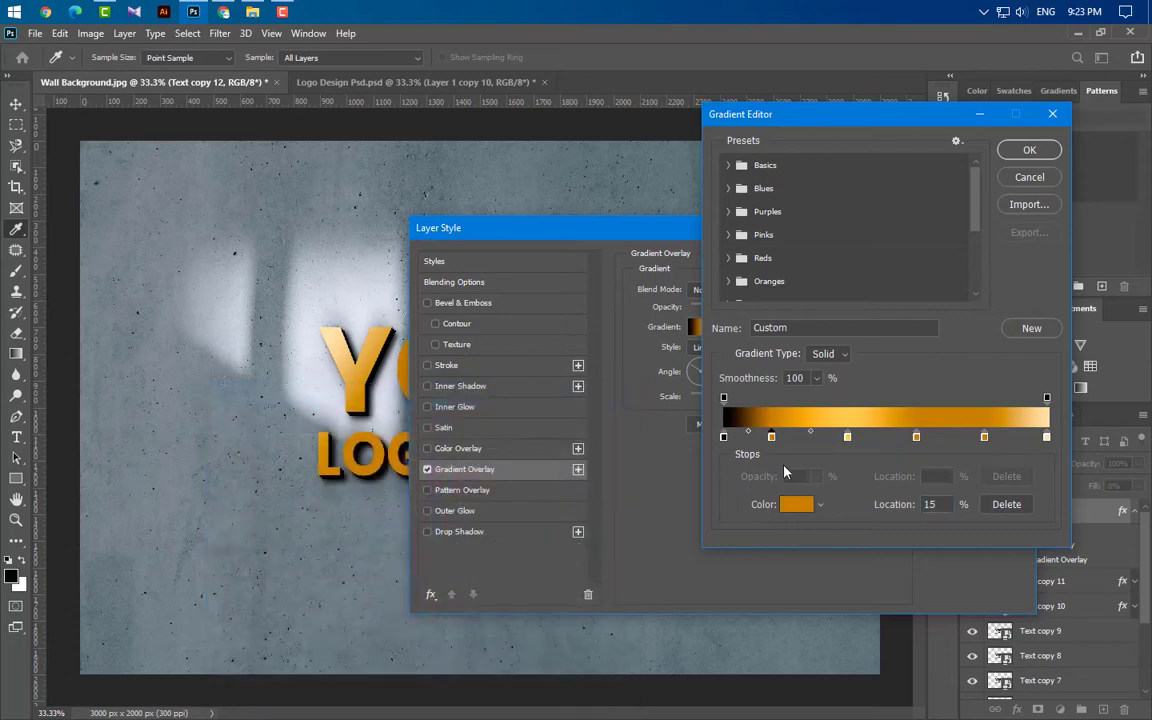
pyautogui.moveTo(334, 501); pyautogui.dragTo(212, 426)
pyautogui.click(578, 423)
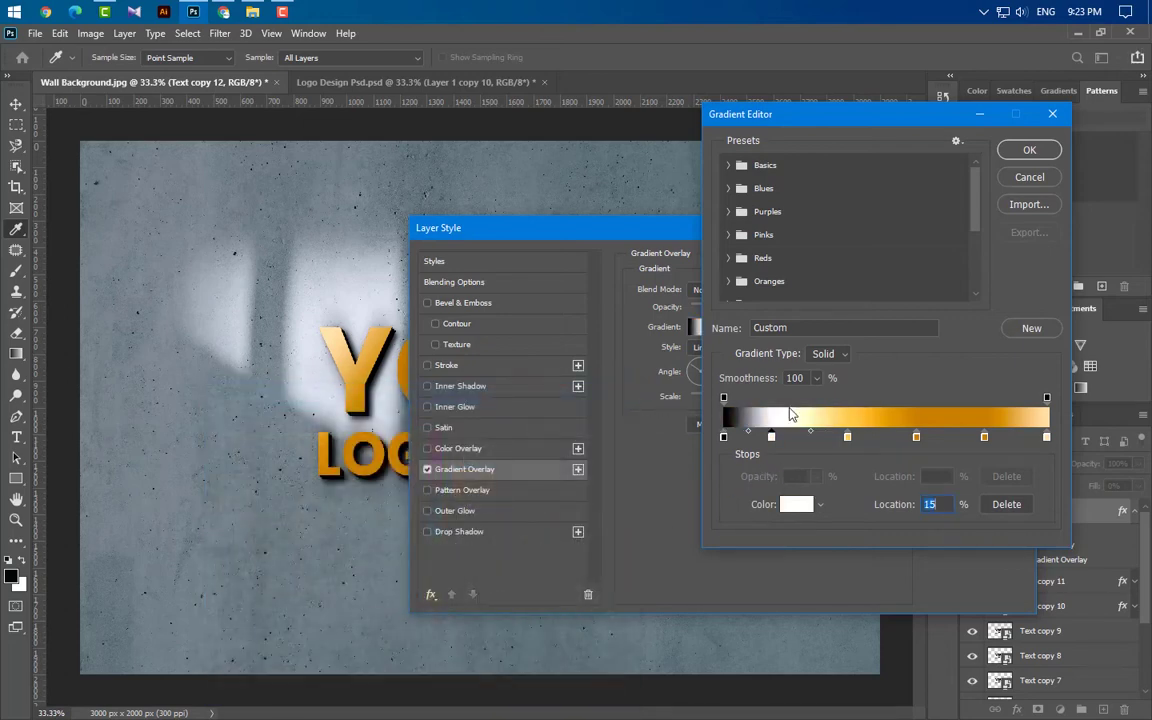
# Move the third gradient stop to 33% and make it black, and move the fourth to 52% with white (ffffff).
pyautogui.moveTo(850, 446); pyautogui.dragTo(831, 446)
pyautogui.doubleClick(831, 440)
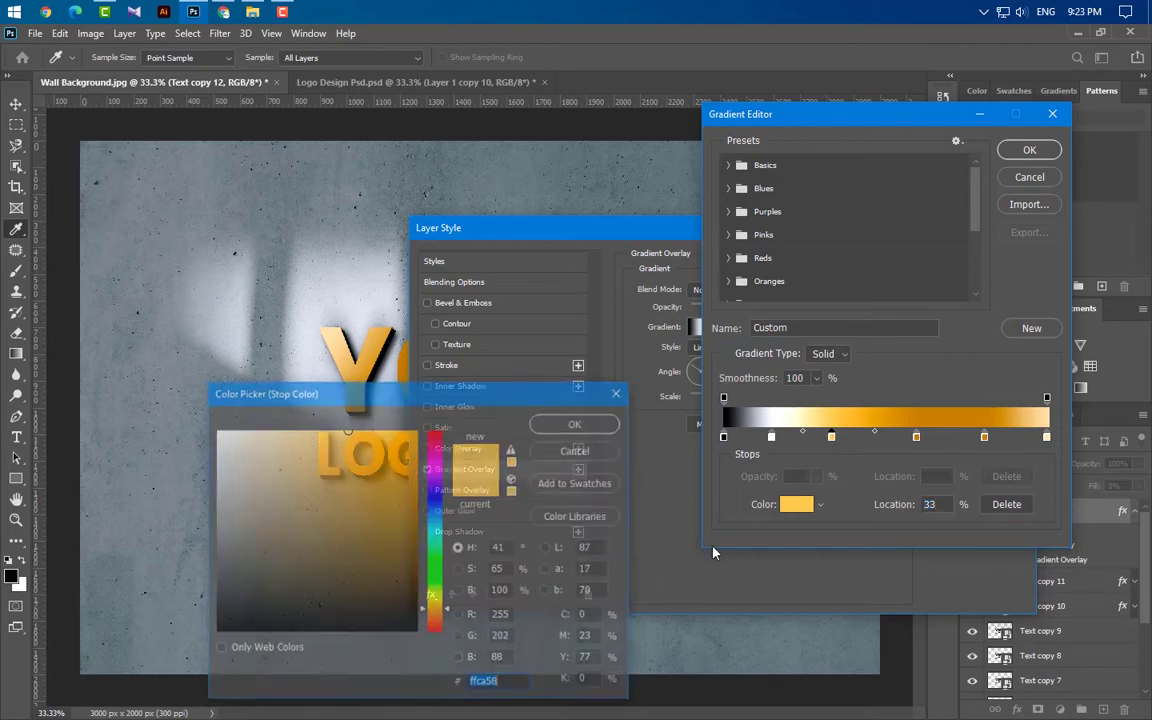
pyautogui.moveTo(254, 617); pyautogui.dragTo(215, 632)
pyautogui.click(577, 423)
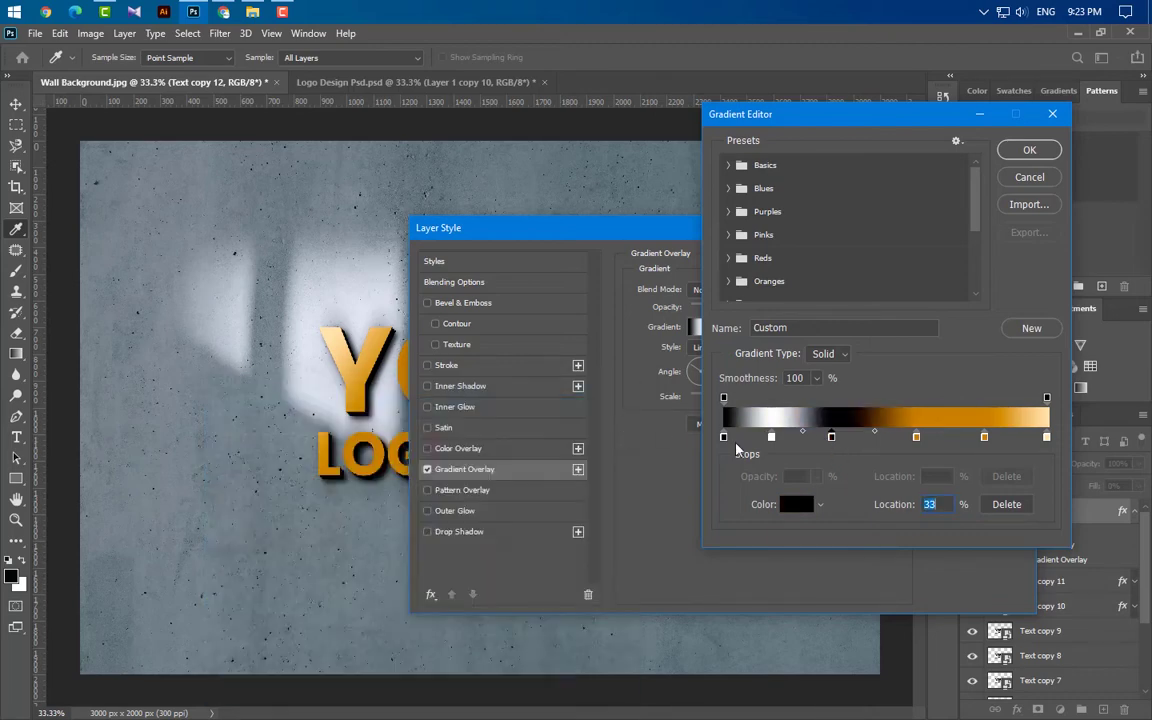
pyautogui.moveTo(917, 440); pyautogui.dragTo(893, 446)
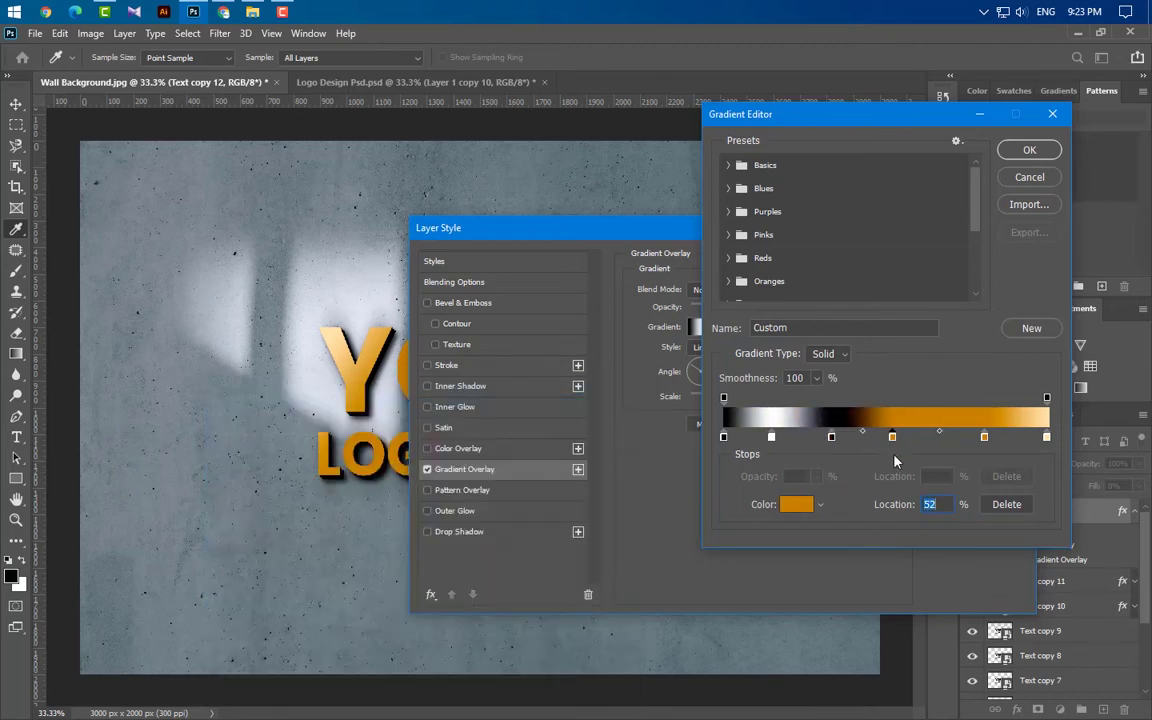
pyautogui.doubleClick(892, 438)
pyautogui.write('ffffff')
pyautogui.press('Return')
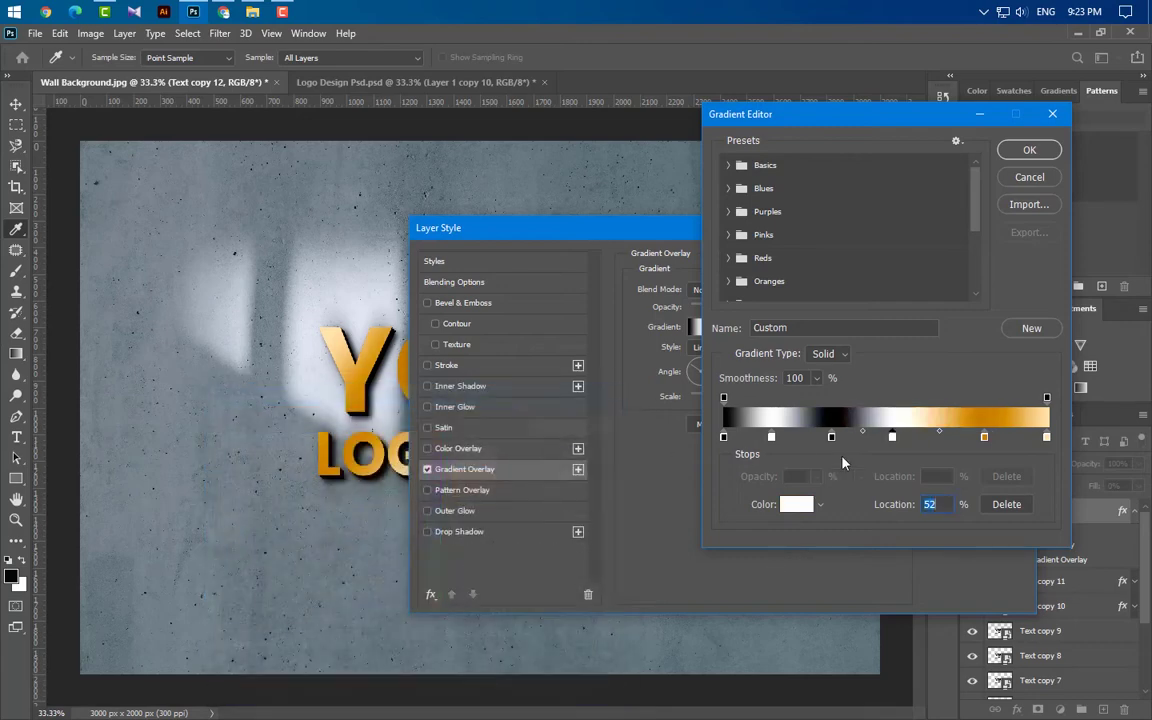
# Move the fifth gradient stop to 69% with black (000000) and the cream end stop to 85% with white (ffffff).
pyautogui.moveTo(984, 440); pyautogui.dragTo(945, 440)
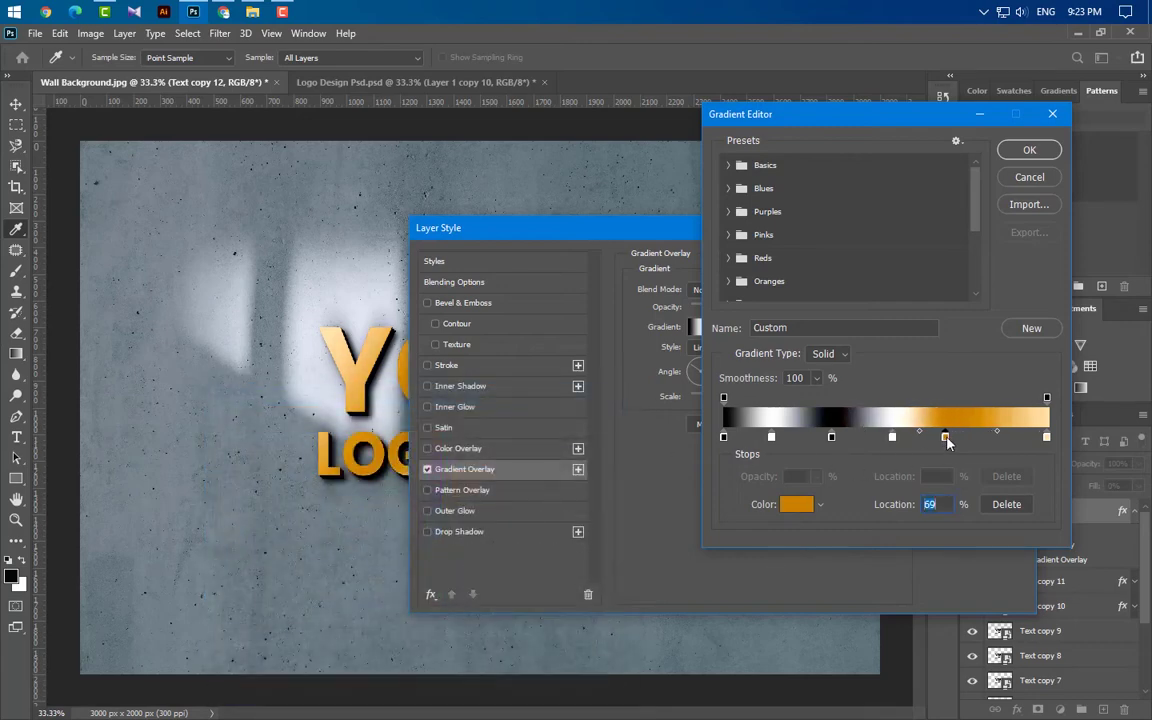
pyautogui.doubleClick(945, 438)
pyautogui.write('000000')
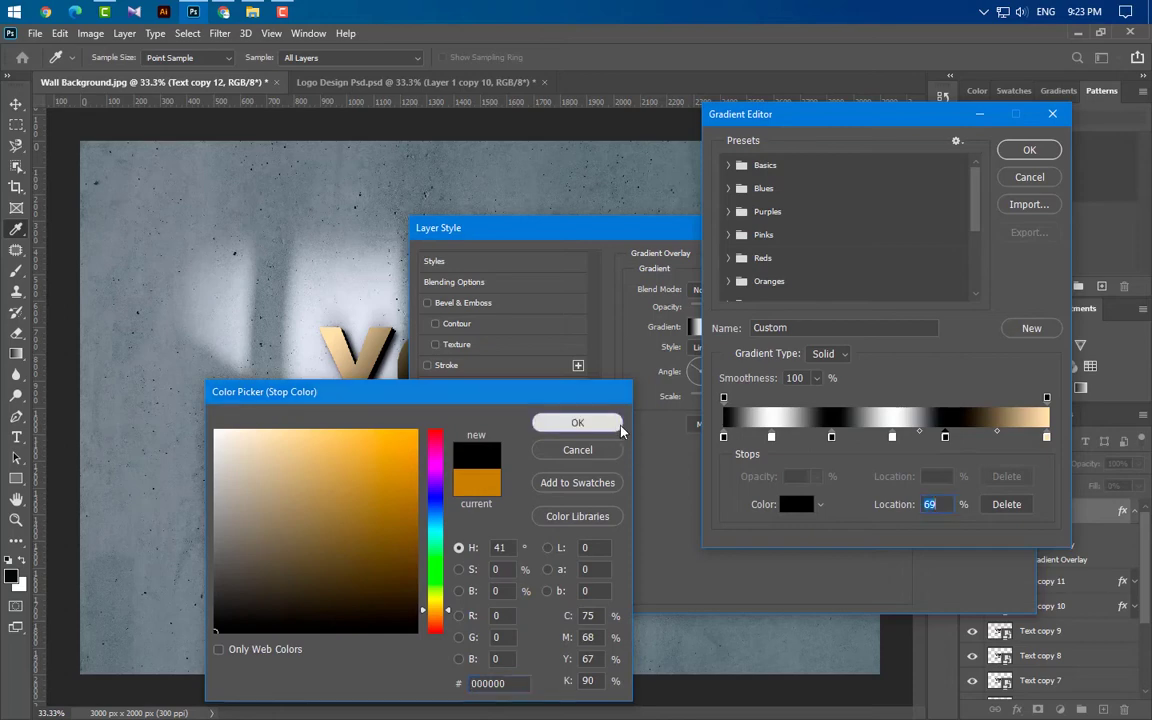
pyautogui.click(577, 422)
pyautogui.click(1046, 438)
pyautogui.moveTo(1046, 438); pyautogui.dragTo(997, 438)
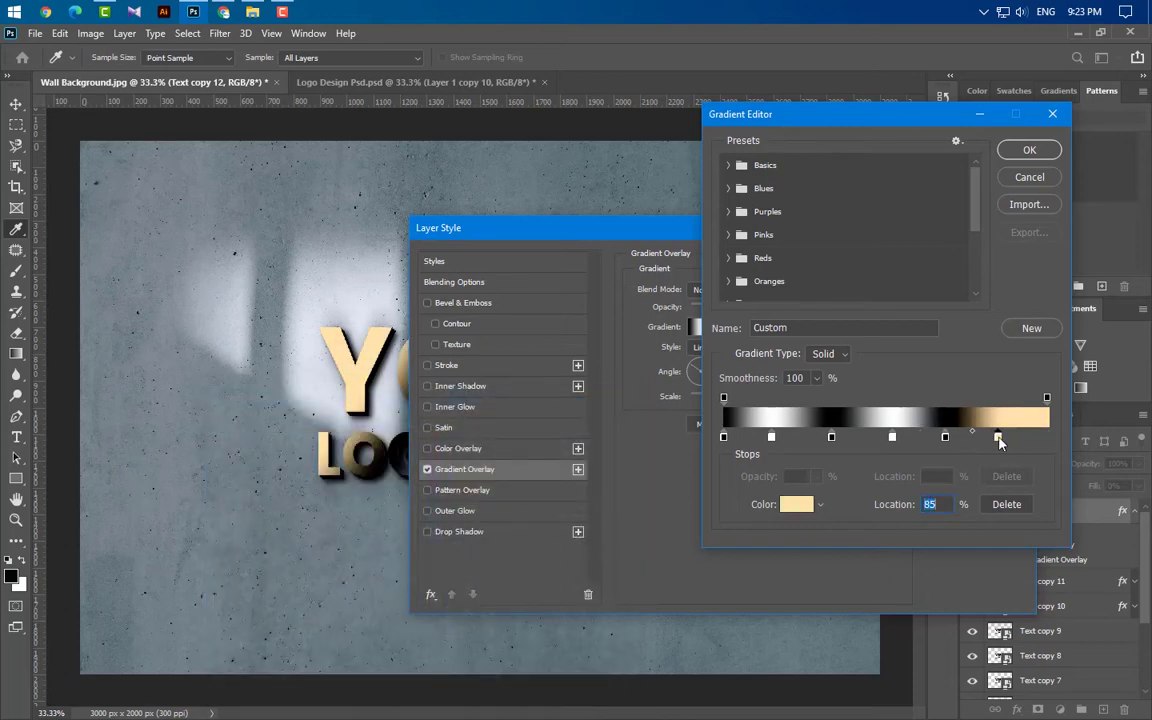
pyautogui.doubleClick(997, 438)
pyautogui.write('ffffff')
pyautogui.click(577, 422)
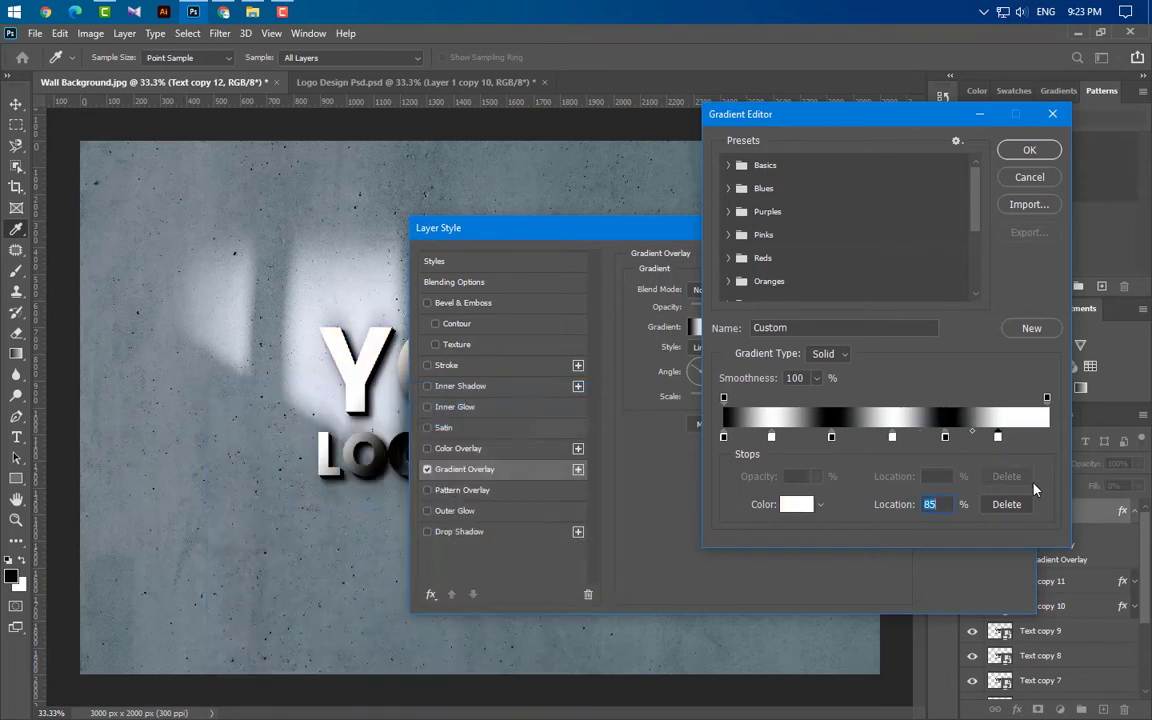
# Add a black (000000) gradient stop at 95% and a white (ffffff) stop at 100%.
pyautogui.doubleClick(1031, 437)
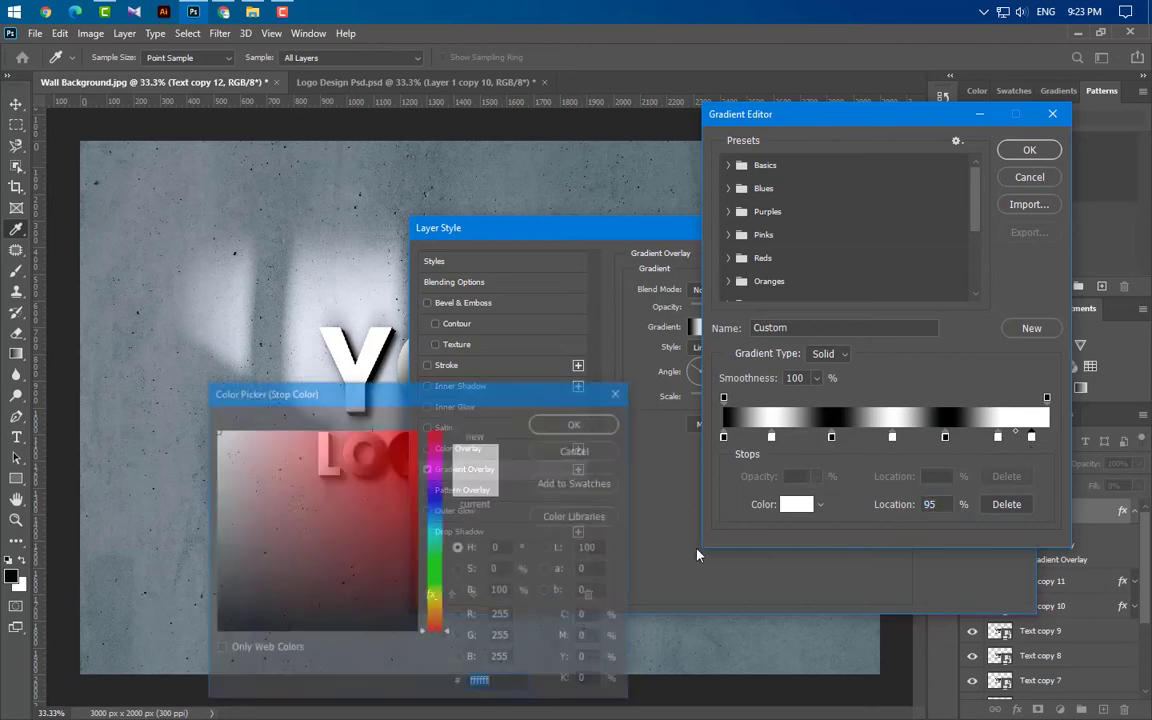
pyautogui.write('000000')
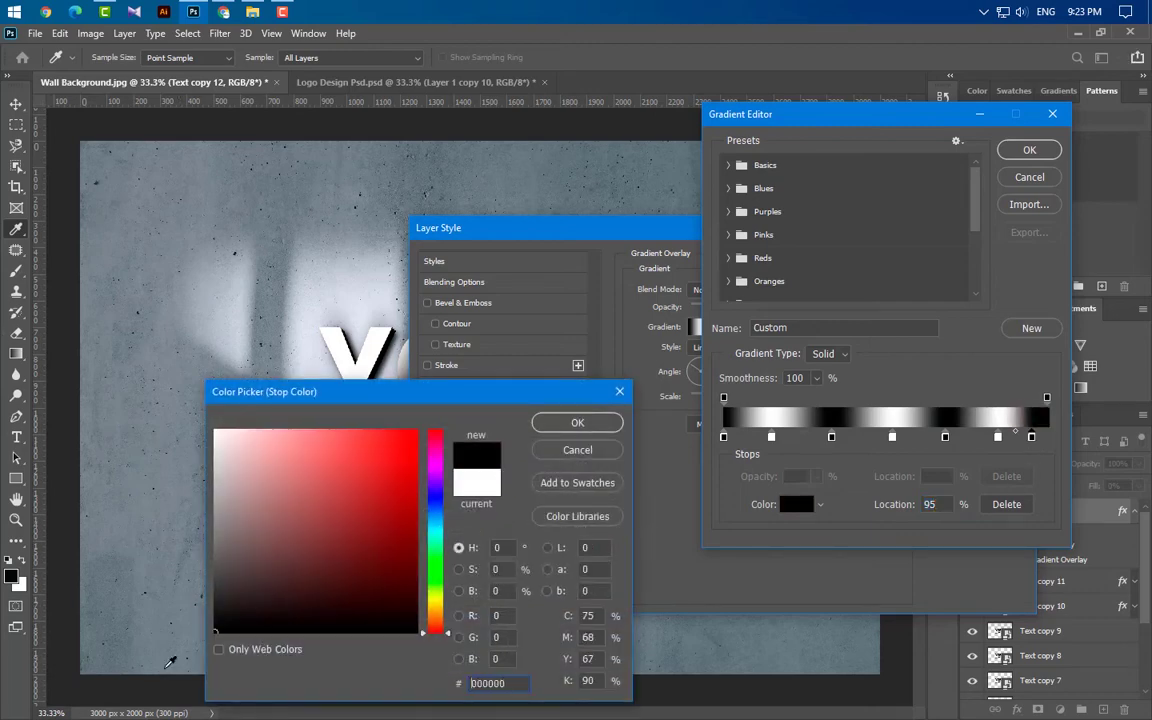
pyautogui.click(575, 422)
pyautogui.click(1047, 437)
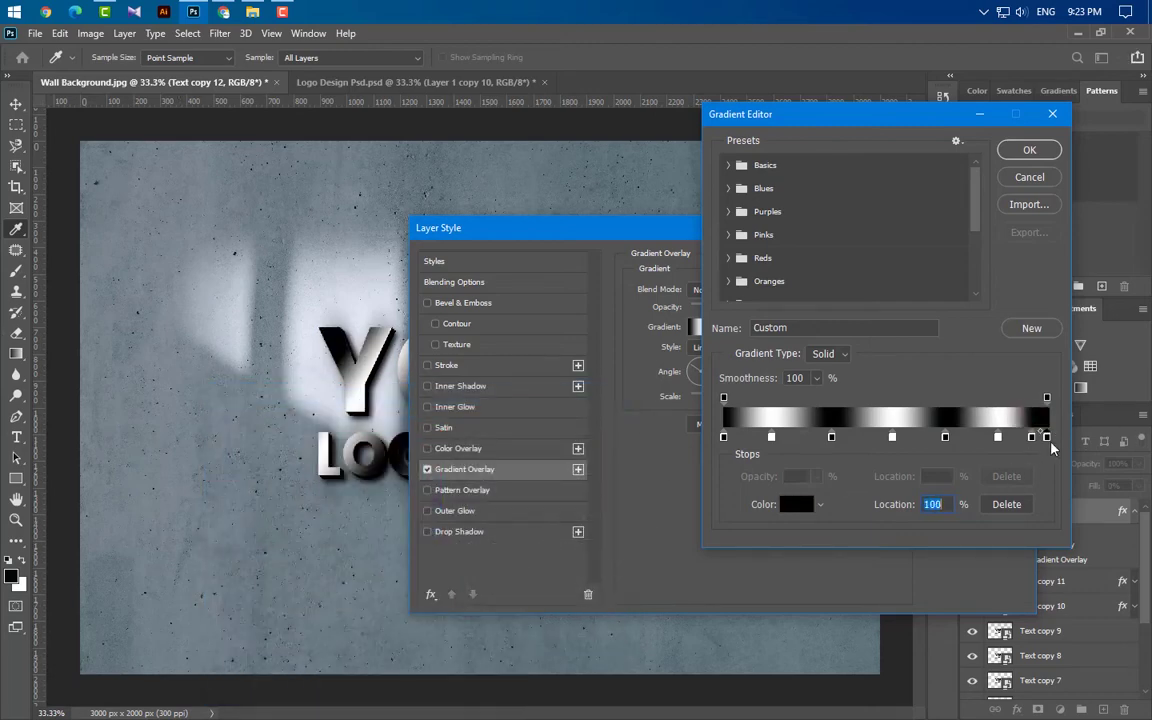
pyautogui.doubleClick(1047, 437)
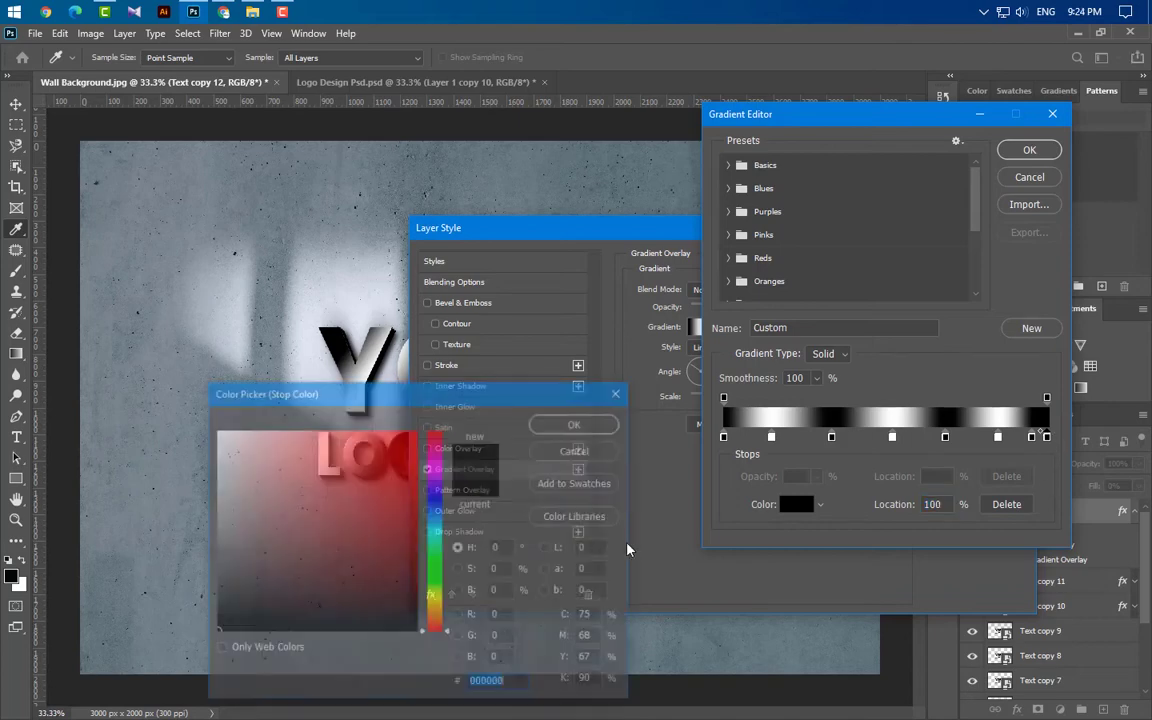
pyautogui.write('ffffff')
pyautogui.click(577, 424)
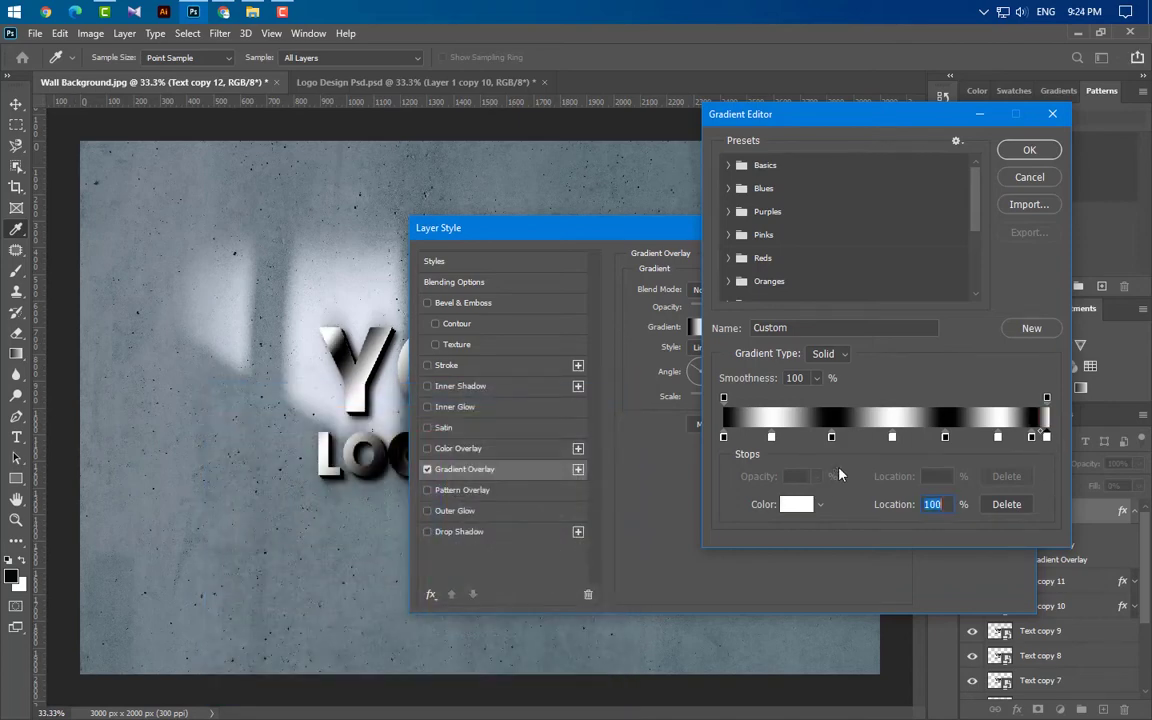
# Space the alternating black and white stops more evenly, with the last black stop at 89%, and accept the gradient.
pyautogui.moveTo(832, 437); pyautogui.dragTo(816, 437)
pyautogui.moveTo(892, 437); pyautogui.dragTo(864, 437)
pyautogui.moveTo(945, 437); pyautogui.dragTo(918, 437)
pyautogui.moveTo(997, 437)
pyautogui.mouseDown()
pyautogui.moveTo(966, 437)
pyautogui.moveTo(1021, 437)
pyautogui.moveTo(1010, 437)
pyautogui.mouseUp()
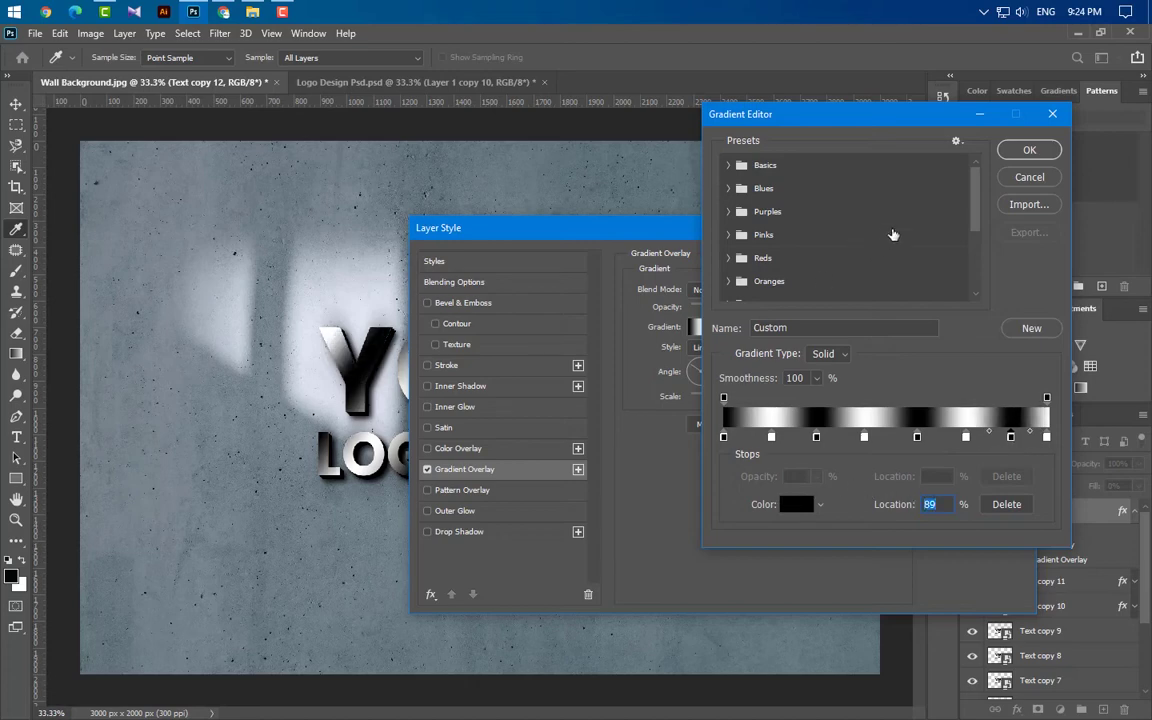
pyautogui.click(1028, 150)
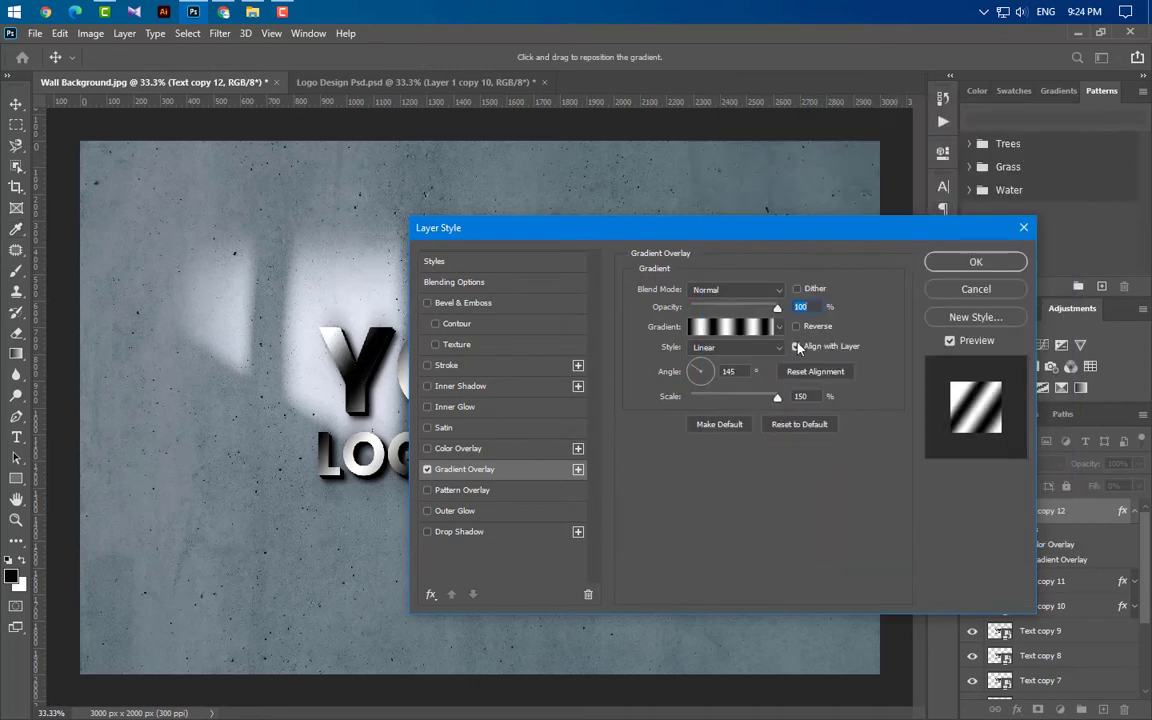
# Set the Gradient Overlay to Lighter Color blend mode with 18% opacity, keeping the 145° angle and 150% scale.
pyautogui.click(731, 290)
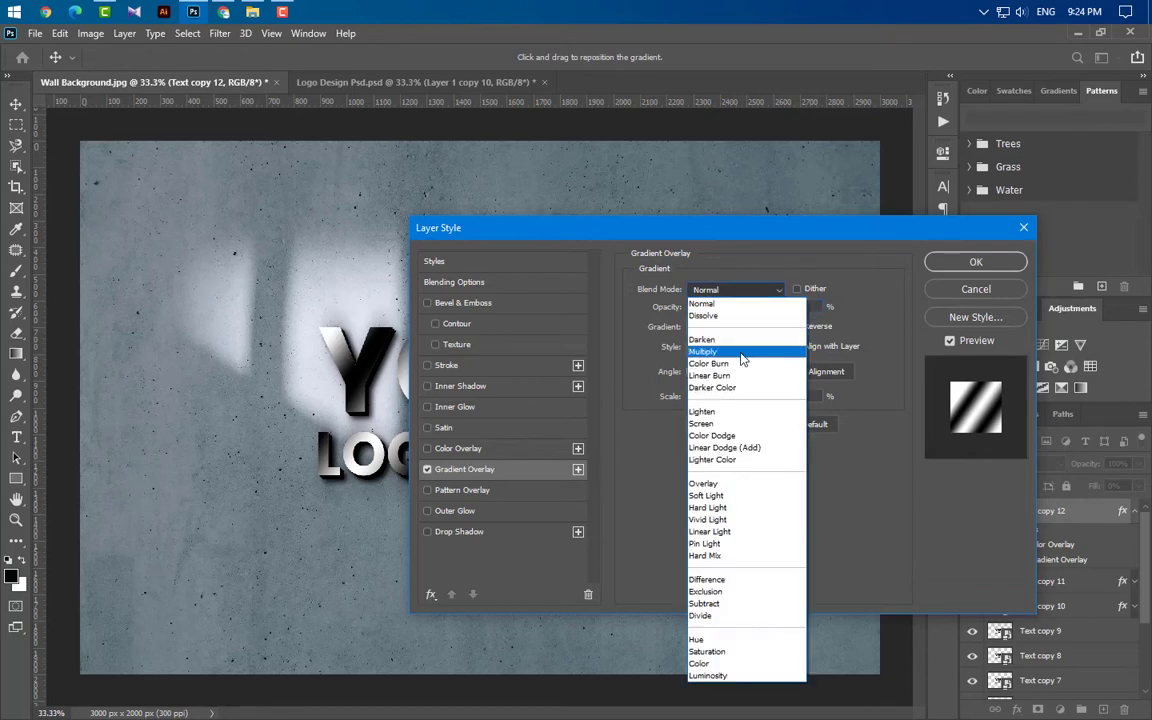
pyautogui.click(730, 461)
pyautogui.doubleClick(810, 308)
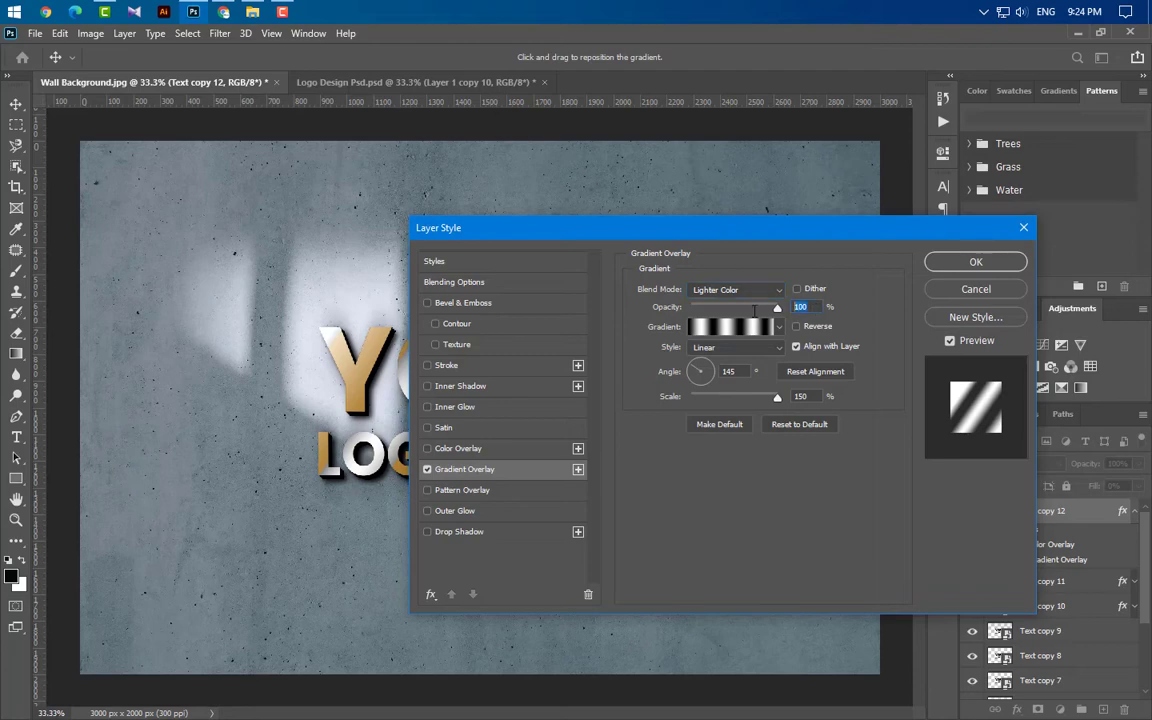
pyautogui.write('18')
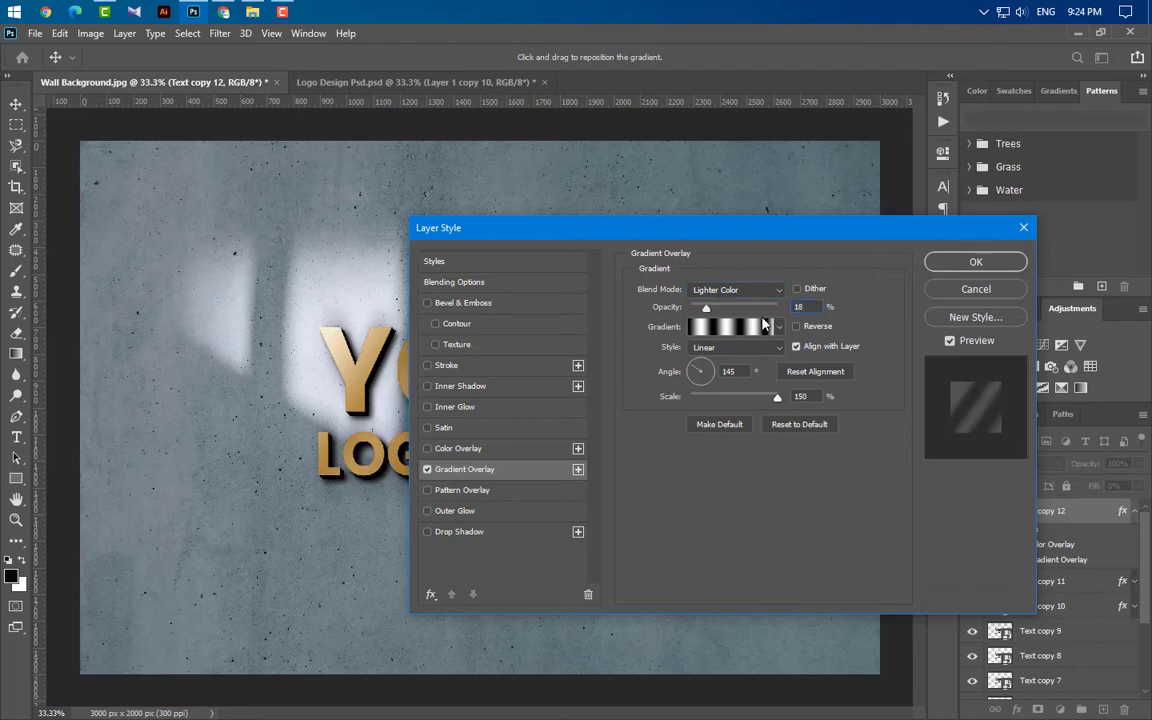
pyautogui.doubleClick(737, 373)
pyautogui.doubleClick(812, 397)
# Add an Inner Shadow to the layer with white (ffffff) as its color and Screen blend mode.
pyautogui.click(502, 390)
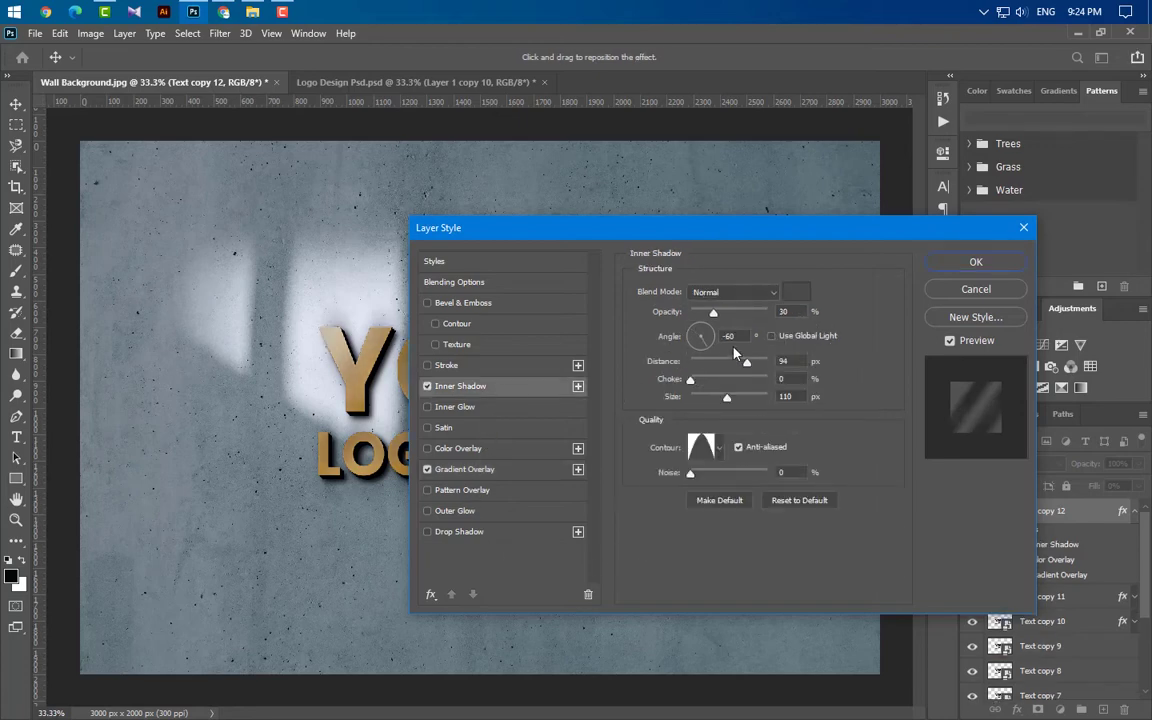
pyautogui.click(795, 291)
pyautogui.write('ffffff')
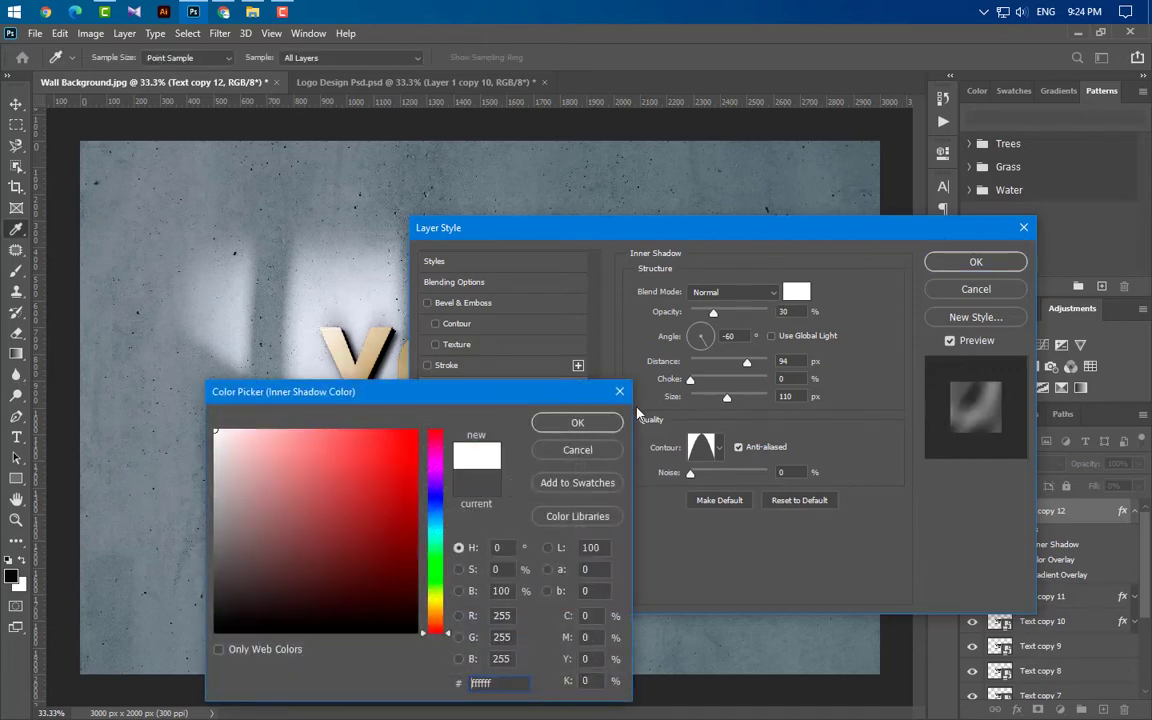
pyautogui.click(575, 424)
pyautogui.click(733, 291)
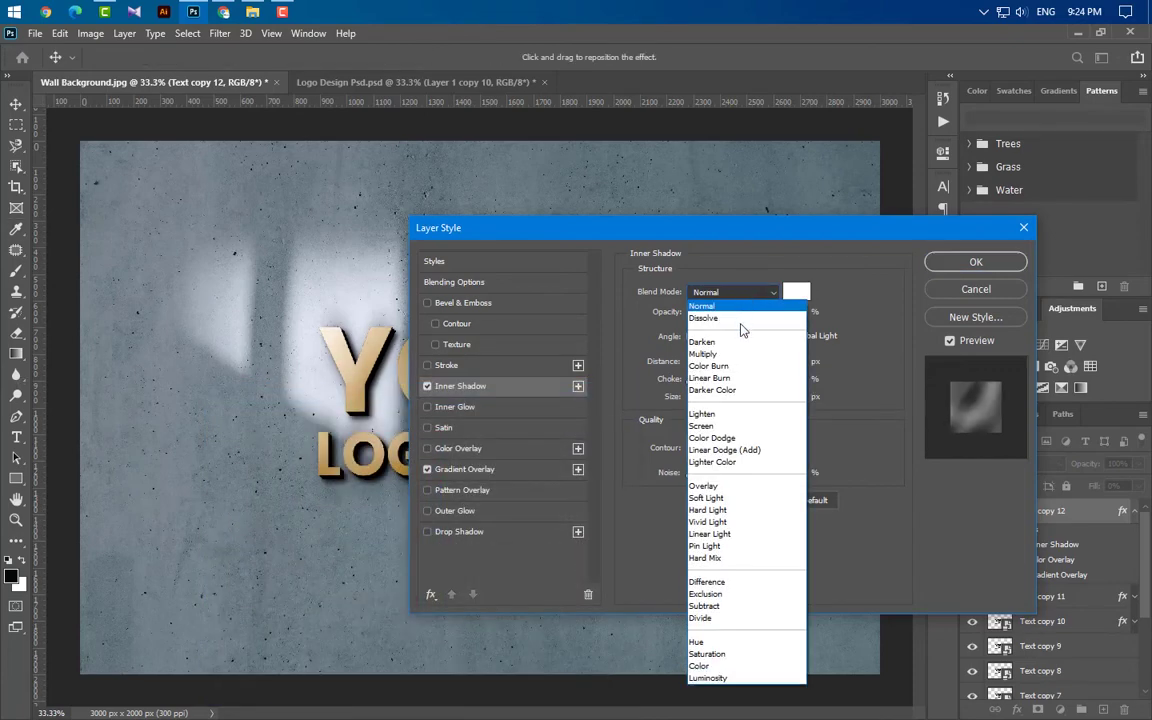
pyautogui.click(729, 430)
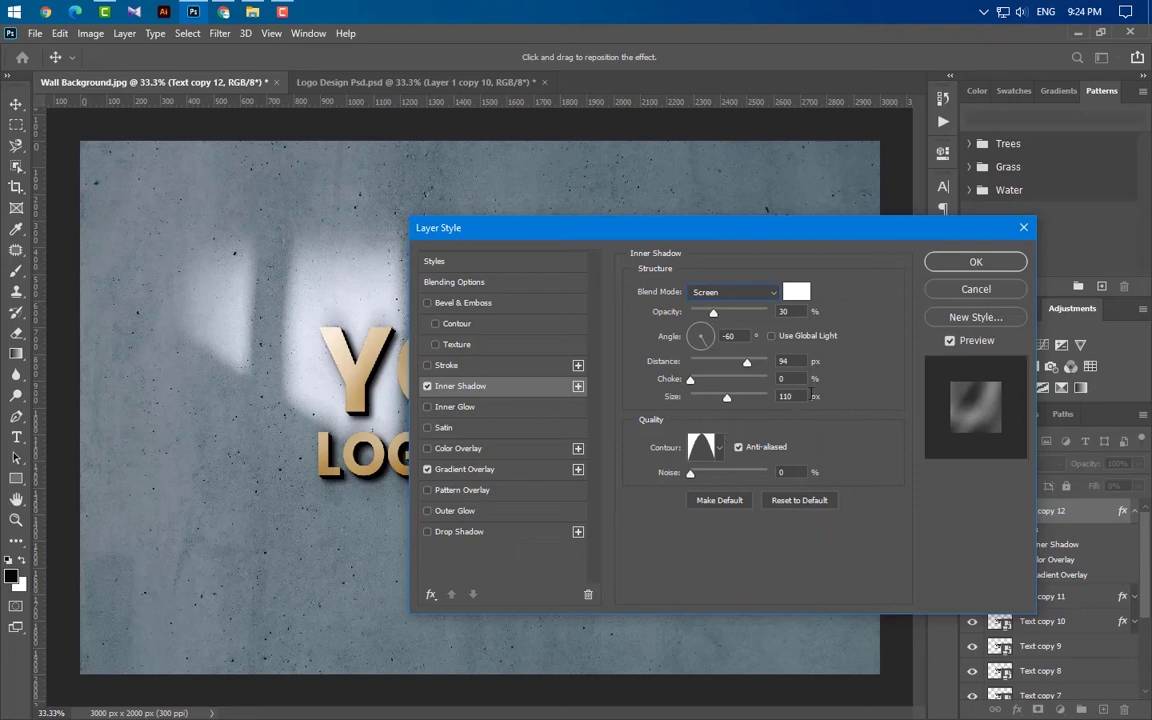
# Set the Inner Shadow to 55% opacity, 145° angle, 4 px distance and 1 px size, and apply the layer style.
pyautogui.click(788, 312)
pyautogui.write('55')
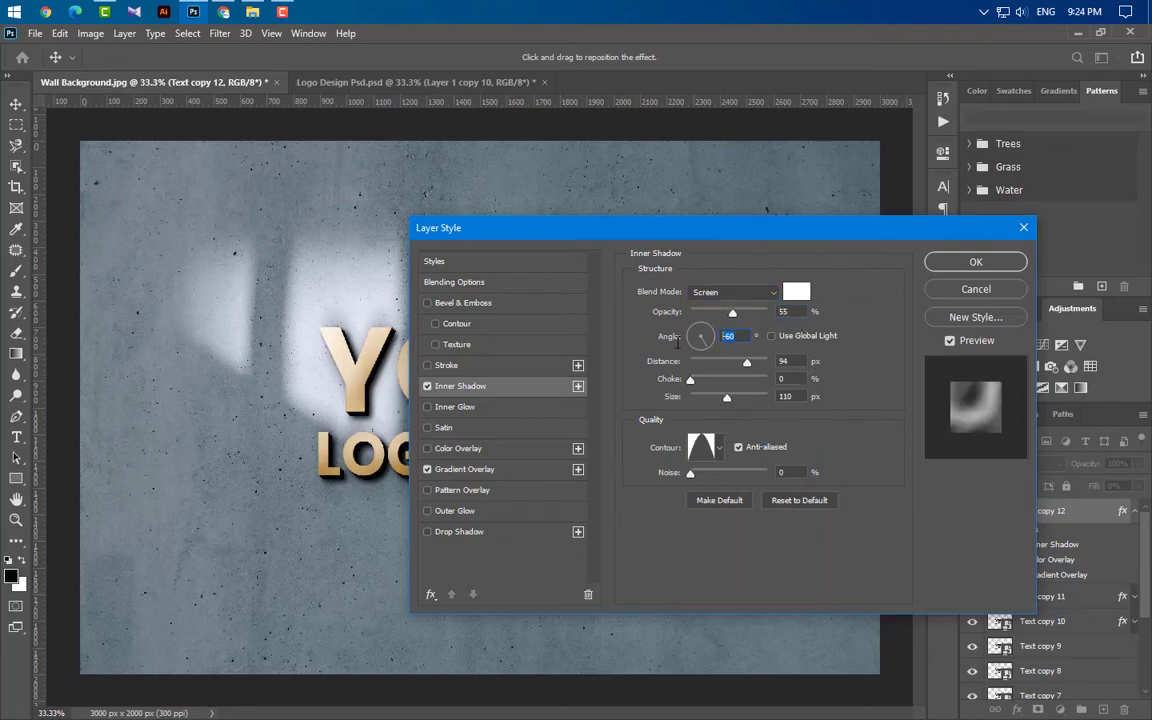
pyautogui.write('145')
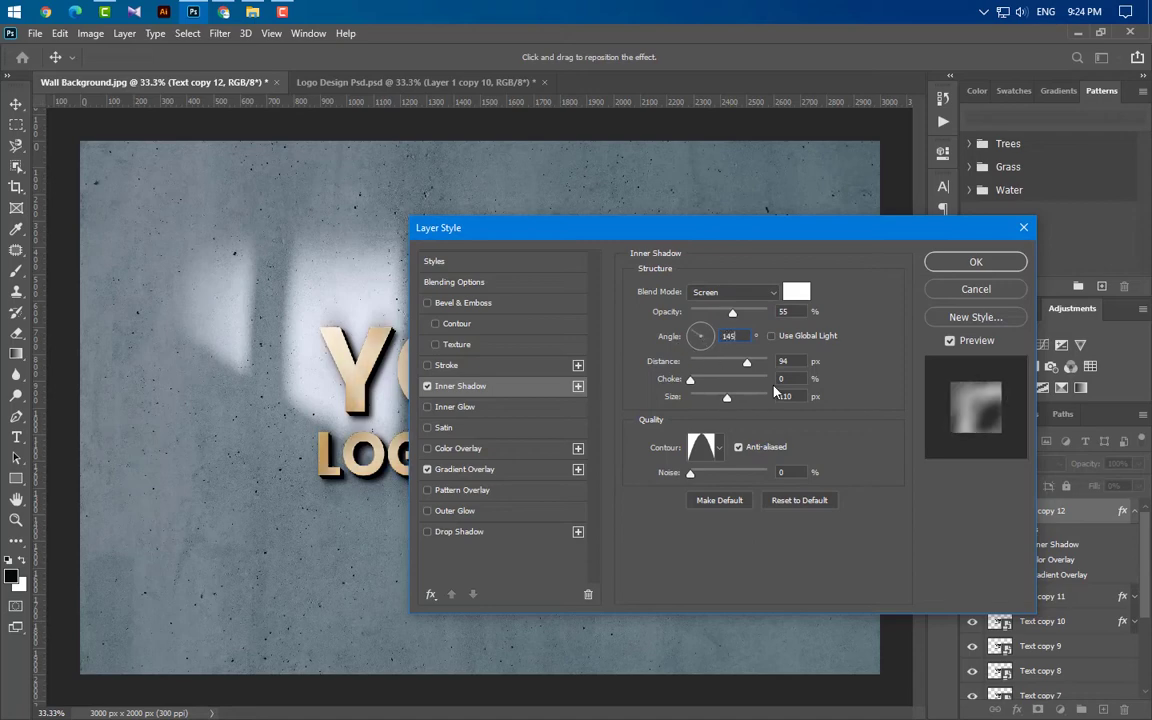
pyautogui.write('4')
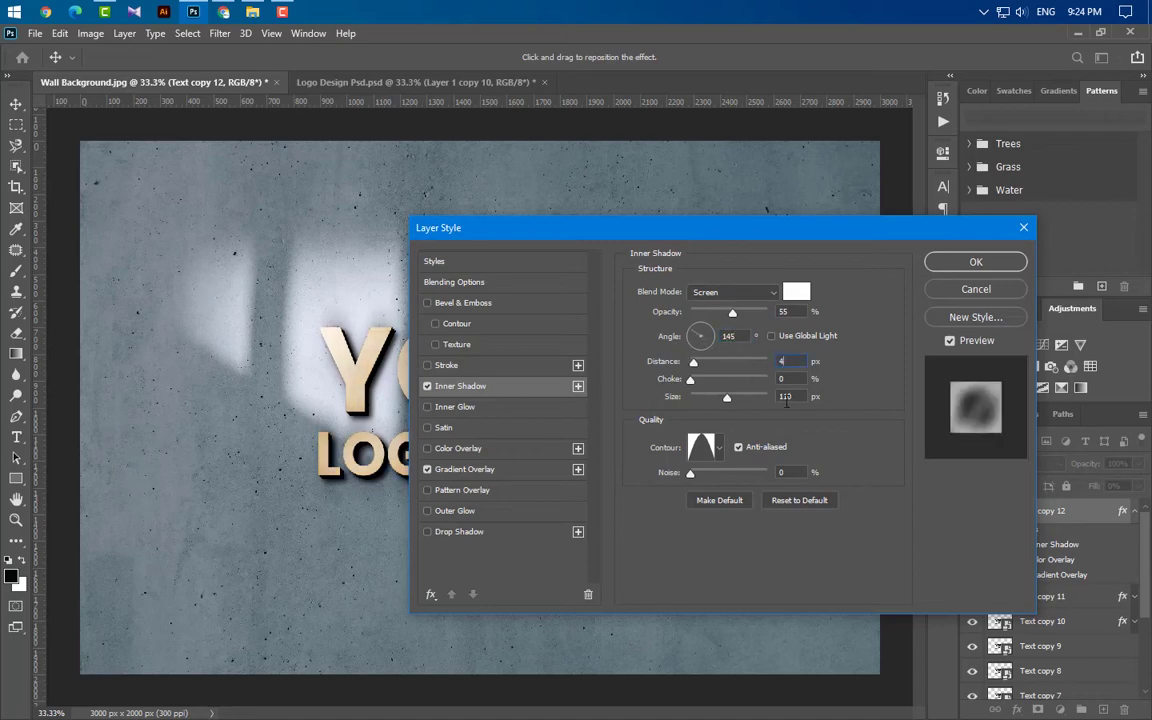
pyautogui.click(785, 396)
pyautogui.write('1')
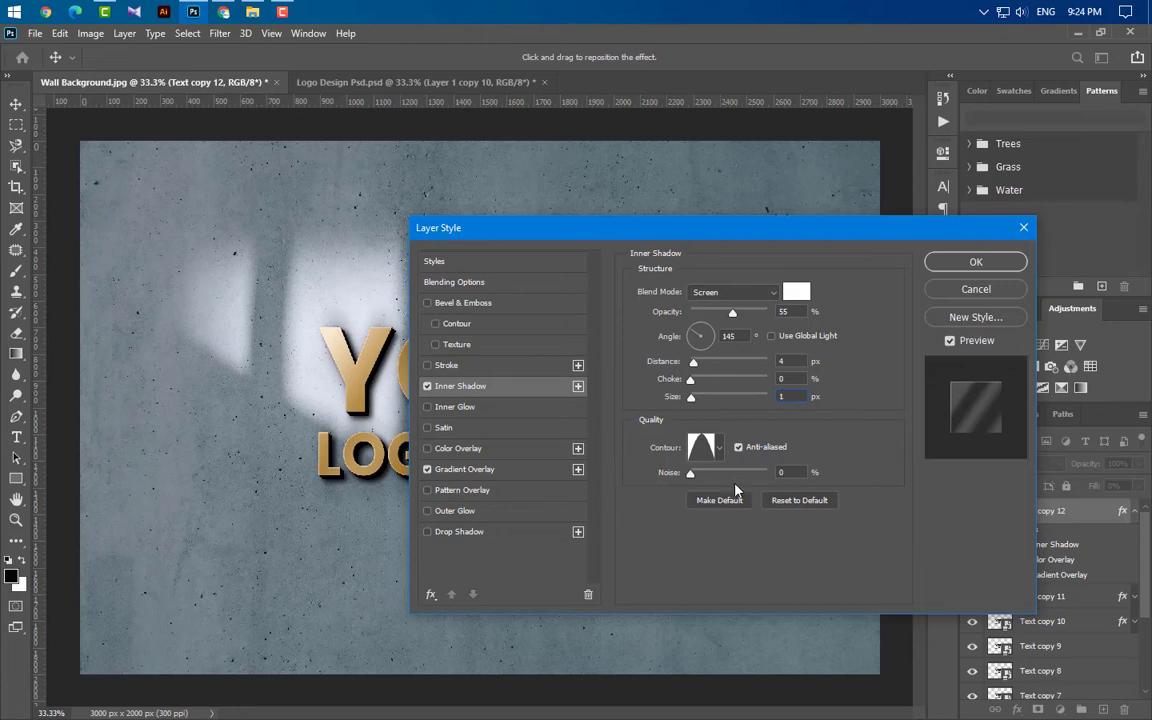
pyautogui.click(960, 262)
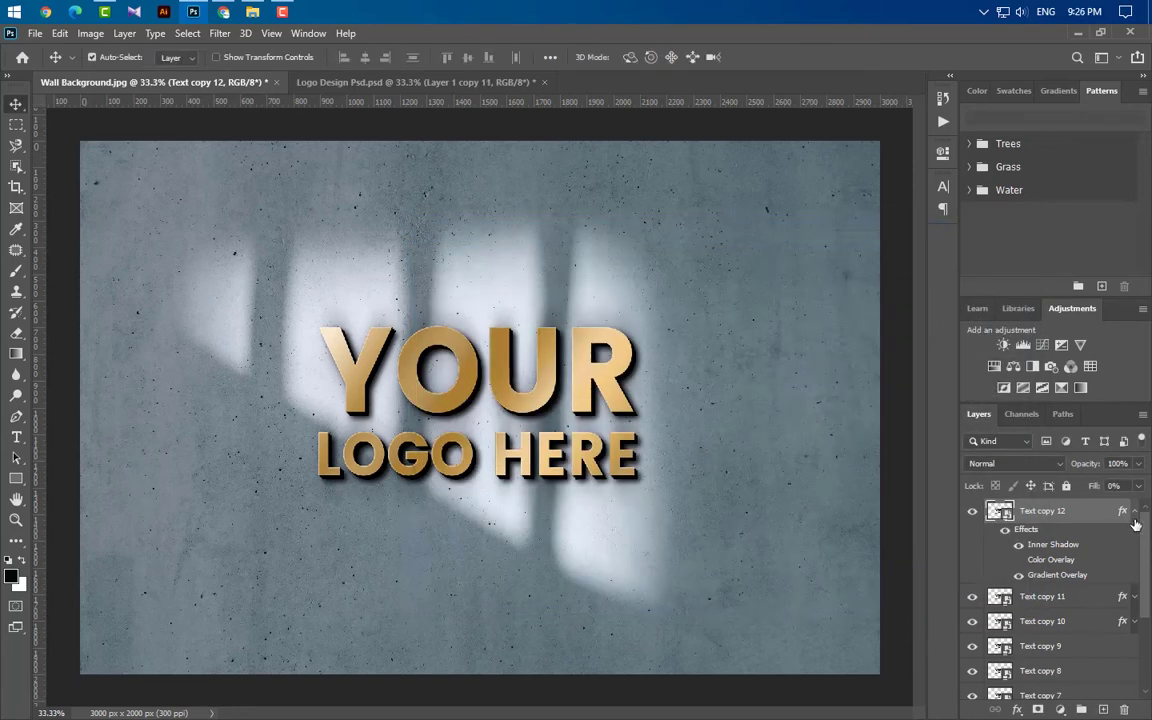
# Duplicate the Text copy 12 layer, expand the duplicate's effects and turn off its Gradient Overlay.
pyautogui.click(1135, 515)
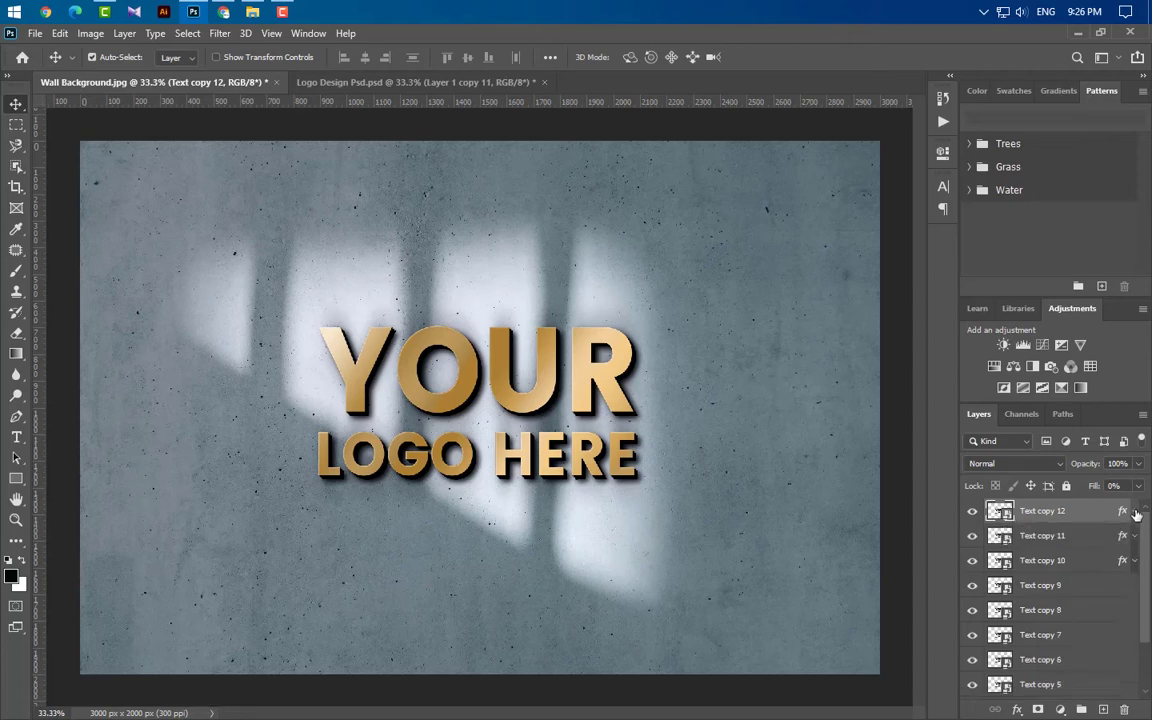
pyautogui.moveTo(1111, 512); pyautogui.dragTo(1103, 709)
pyautogui.click(1135, 515)
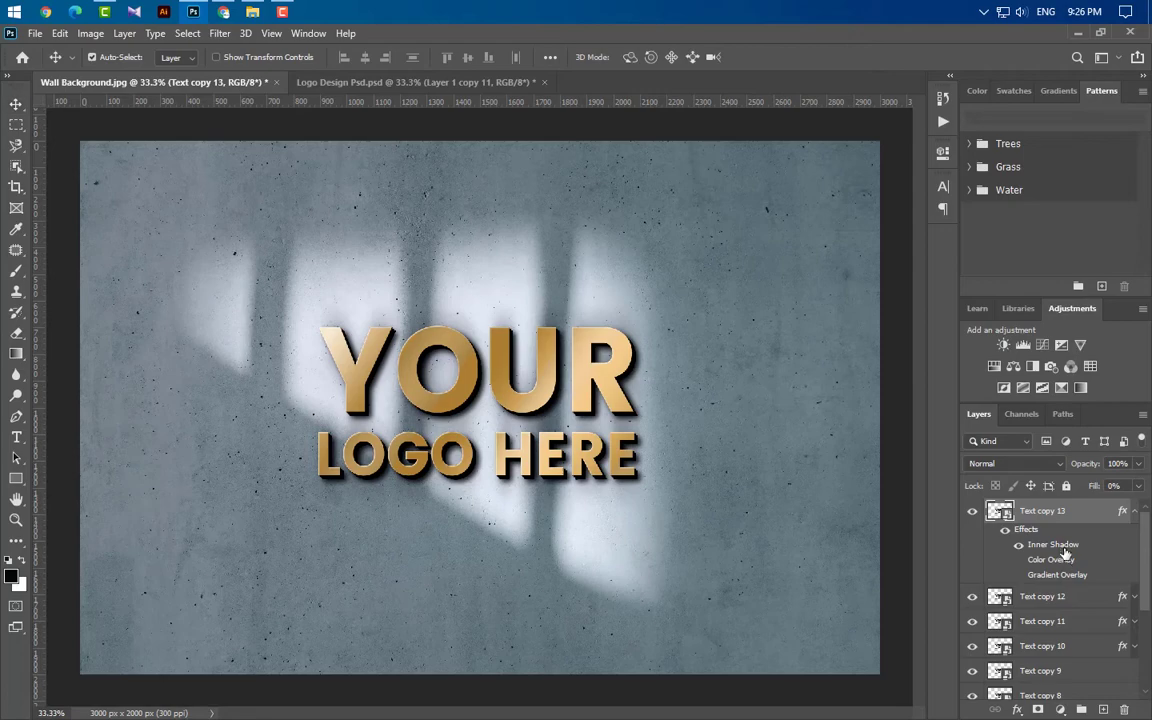
# Change the Text copy 13 layer's Inner Shadow color to 4a6270 and its blend mode to Linear Light.
pyautogui.doubleClick(1065, 548)
pyautogui.moveTo(772, 232); pyautogui.dragTo(933, 228)
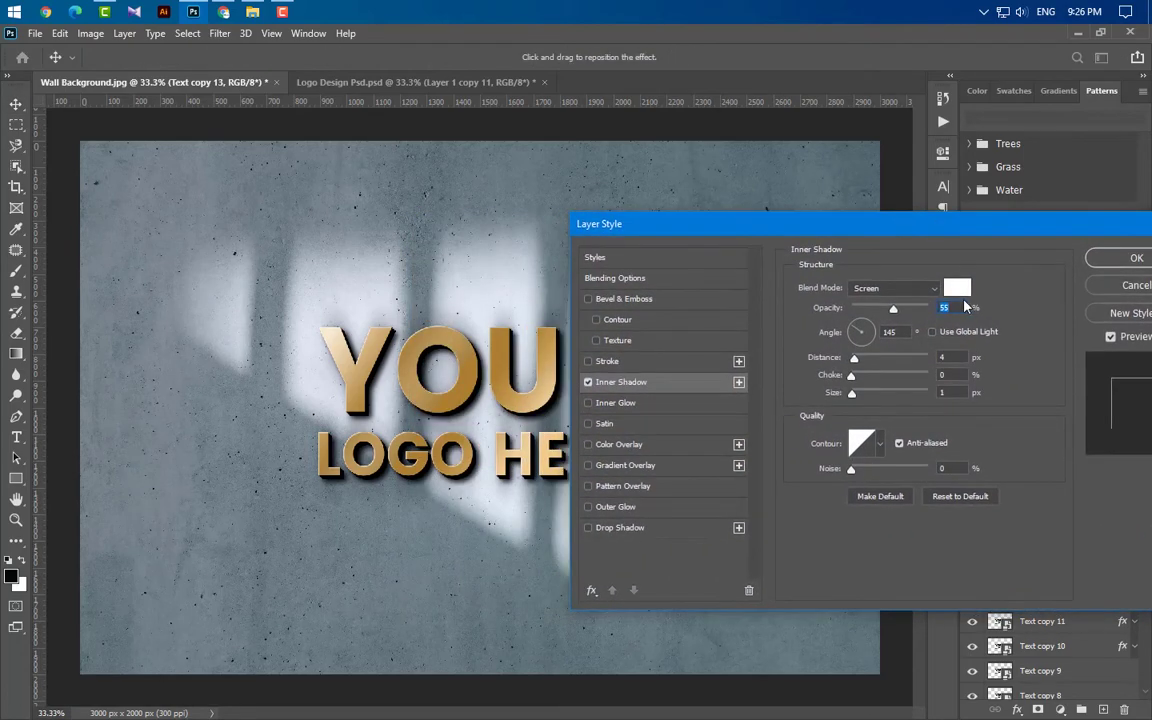
pyautogui.click(957, 289)
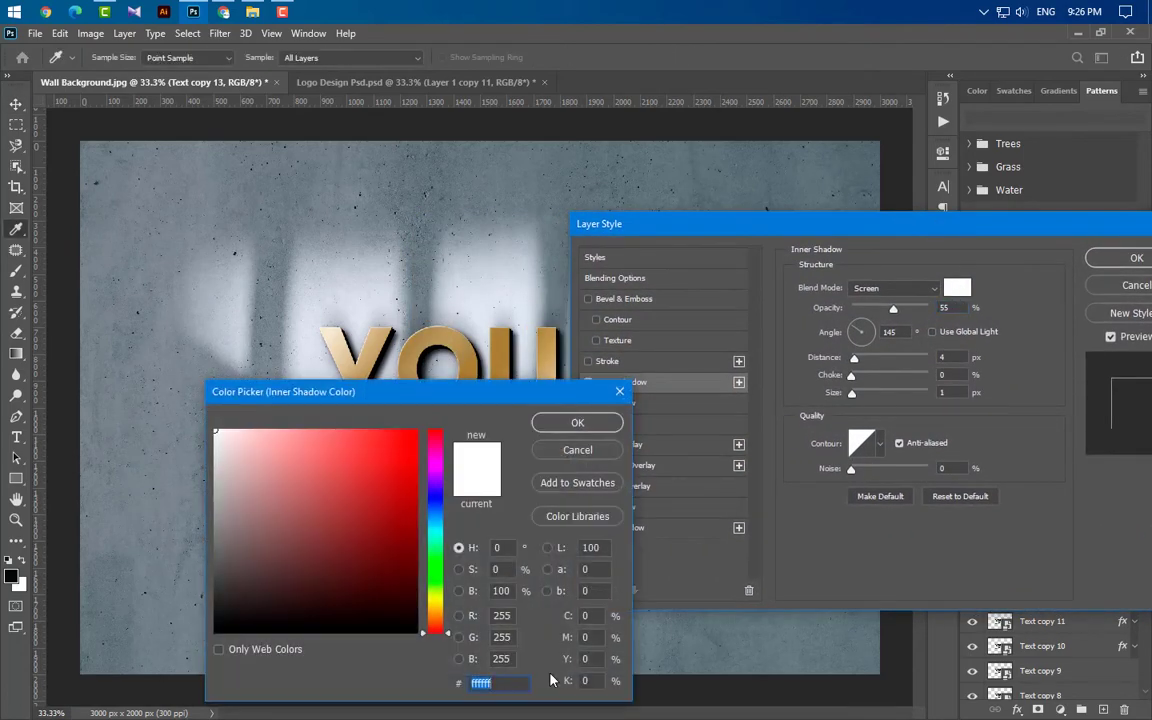
pyautogui.write('4a6270')
pyautogui.click(577, 422)
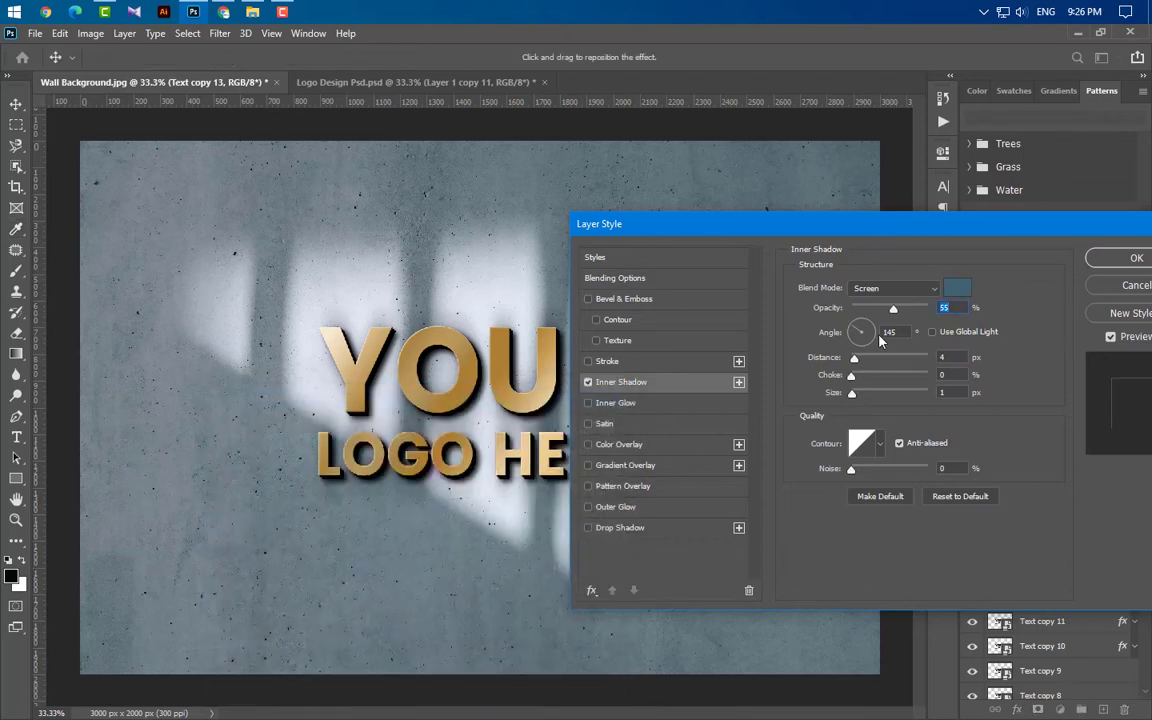
pyautogui.click(895, 288)
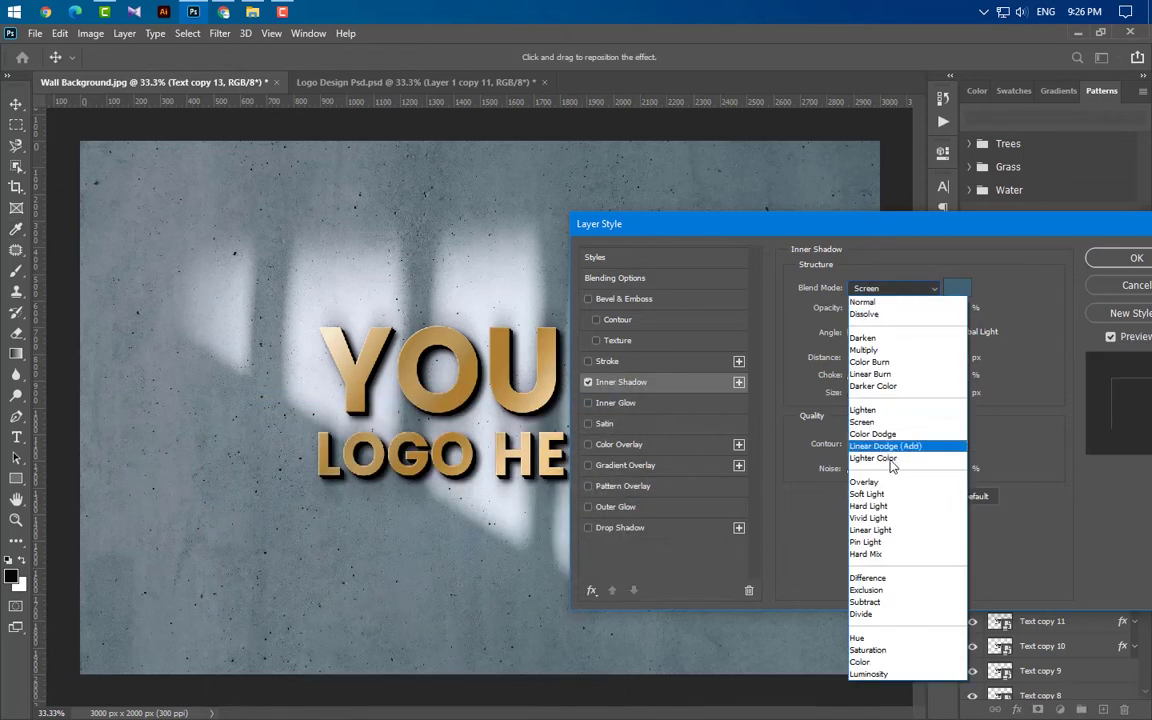
pyautogui.click(886, 533)
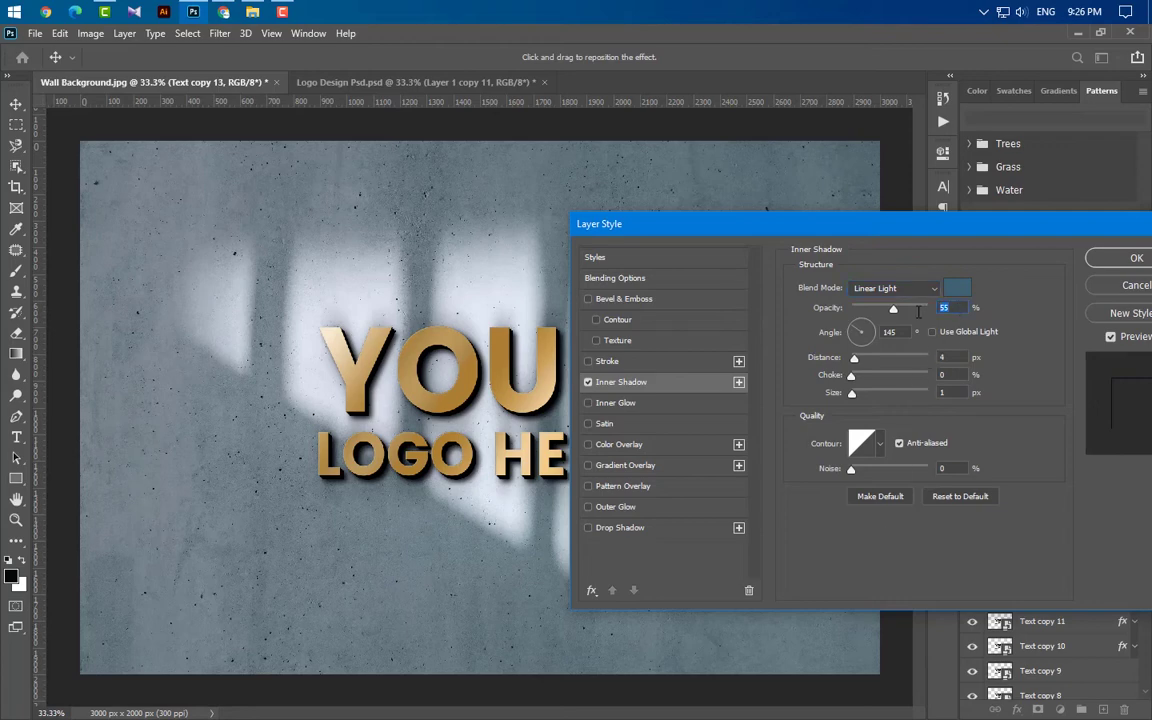
# Set the Inner Shadow to 20% opacity, -55° angle, 6 px distance, 32 px size and 10% noise, and apply the layer style.
pyautogui.write('20')
pyautogui.press('Tab')
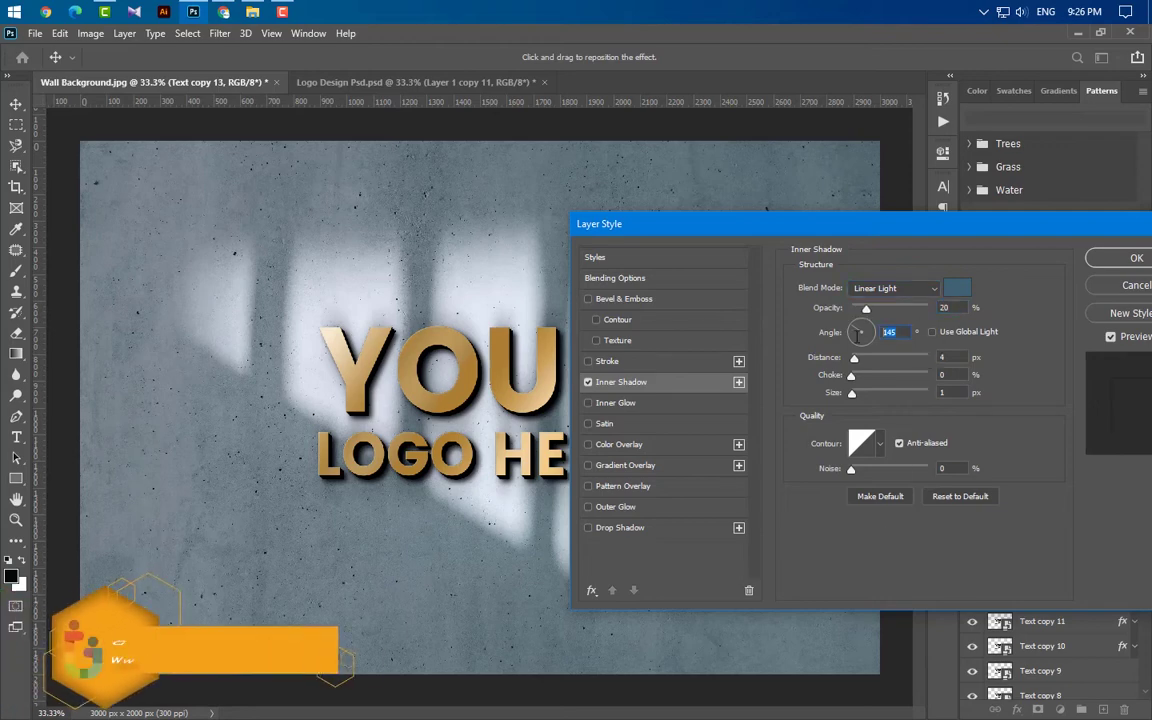
pyautogui.write('-55')
pyautogui.press('Tab')
pyautogui.write('6')
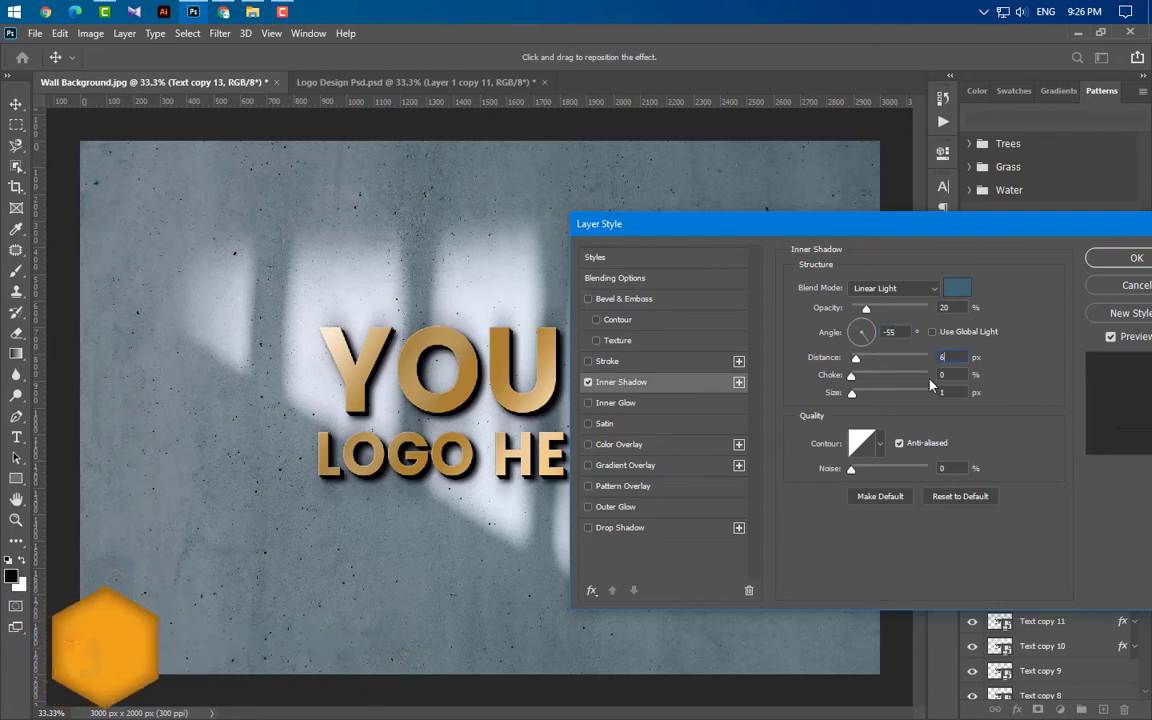
pyautogui.press('Tab')
pyautogui.press('Tab')
pyautogui.write('32')
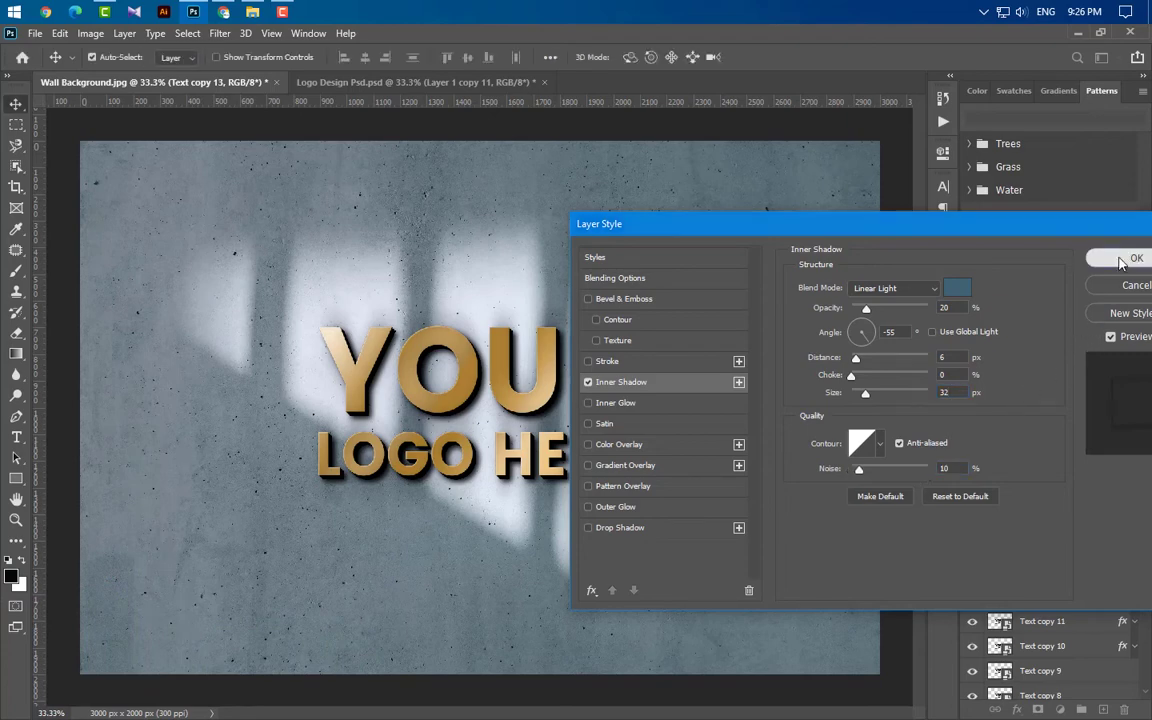
pyautogui.click(1136, 258)
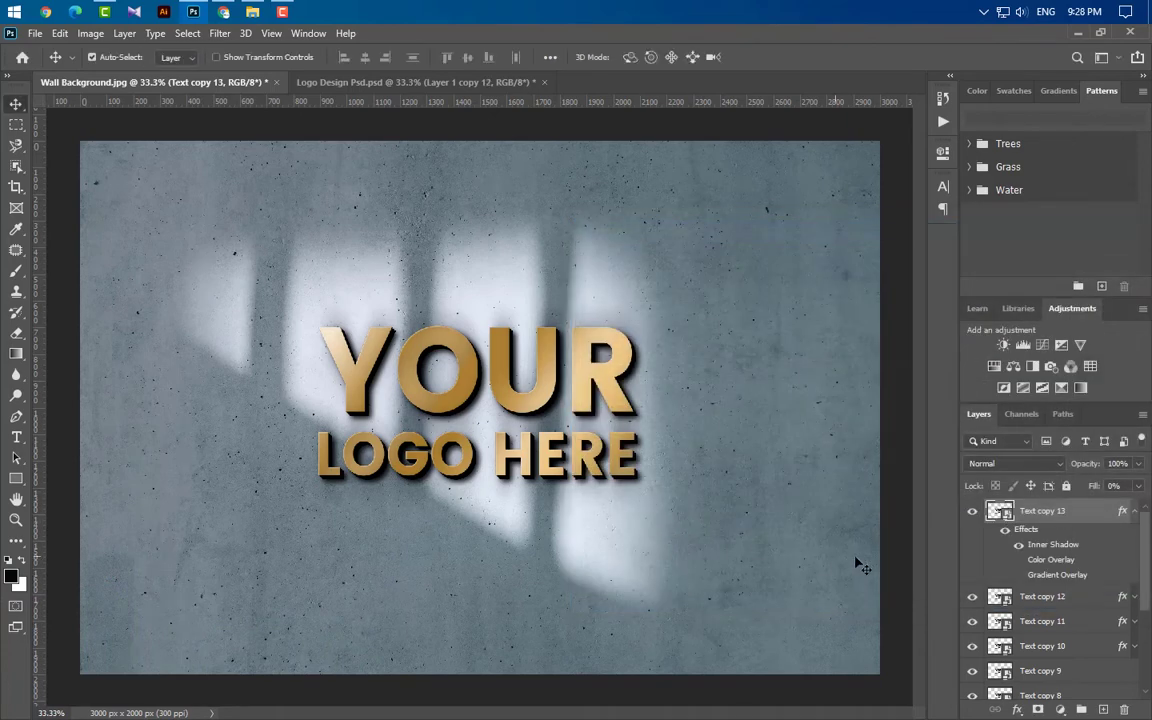
# Duplicate the Text copy 13 layer, collapse the original's effects and remove all layer effects from the duplicate.
pyautogui.moveTo(1097, 526); pyautogui.dragTo(1103, 709)
pyautogui.click(1135, 511)
pyautogui.moveTo(1070, 577); pyautogui.dragTo(1106, 583)
pyautogui.moveTo(1053, 544); pyautogui.dragTo(1127, 708)
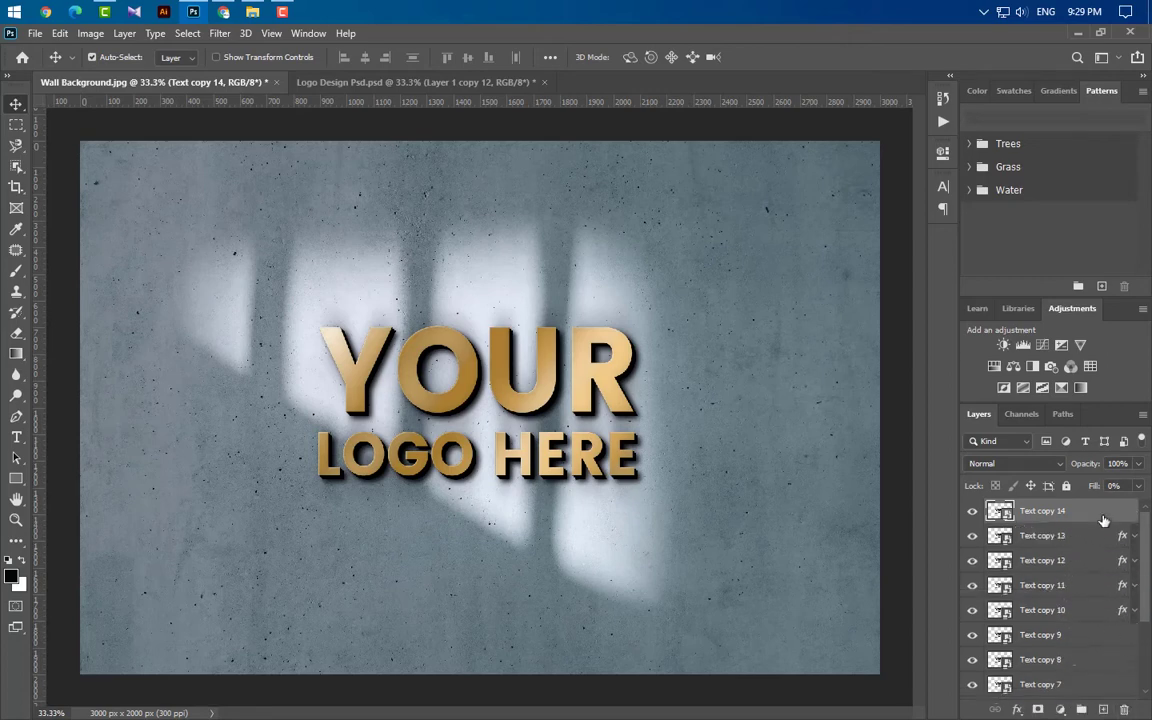
# Add a Bevel & Emboss to Text copy 14 as a Chisel Hard Inner Bevel with 85% depth and 2 px size.
pyautogui.doubleClick(1103, 520)
pyautogui.click(612, 302)
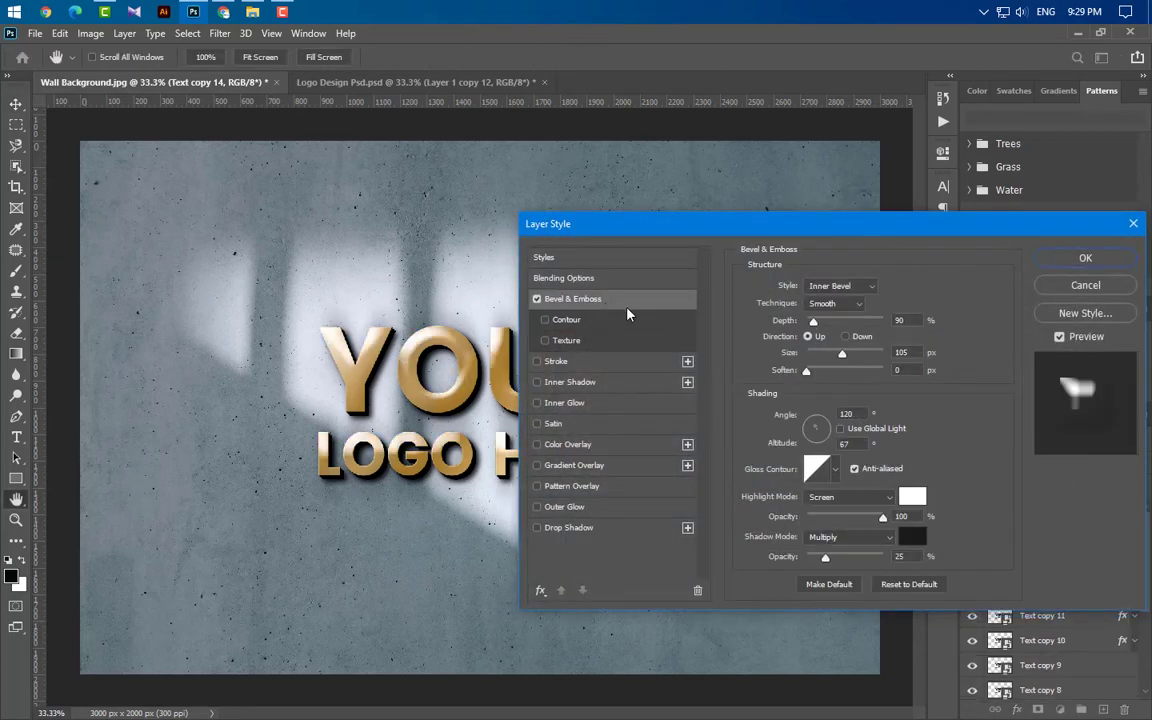
pyautogui.click(862, 290)
pyautogui.click(859, 313)
pyautogui.click(840, 313)
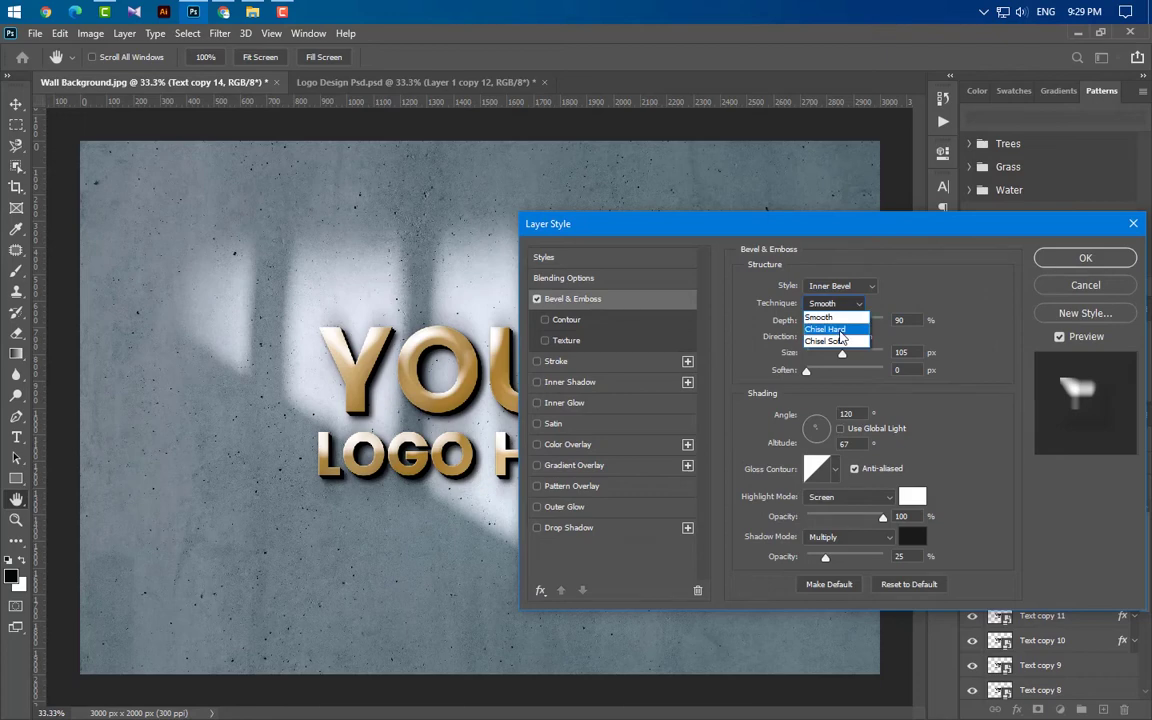
pyautogui.click(828, 324)
pyautogui.write('85')
pyautogui.press('Tab')
pyautogui.write('2')
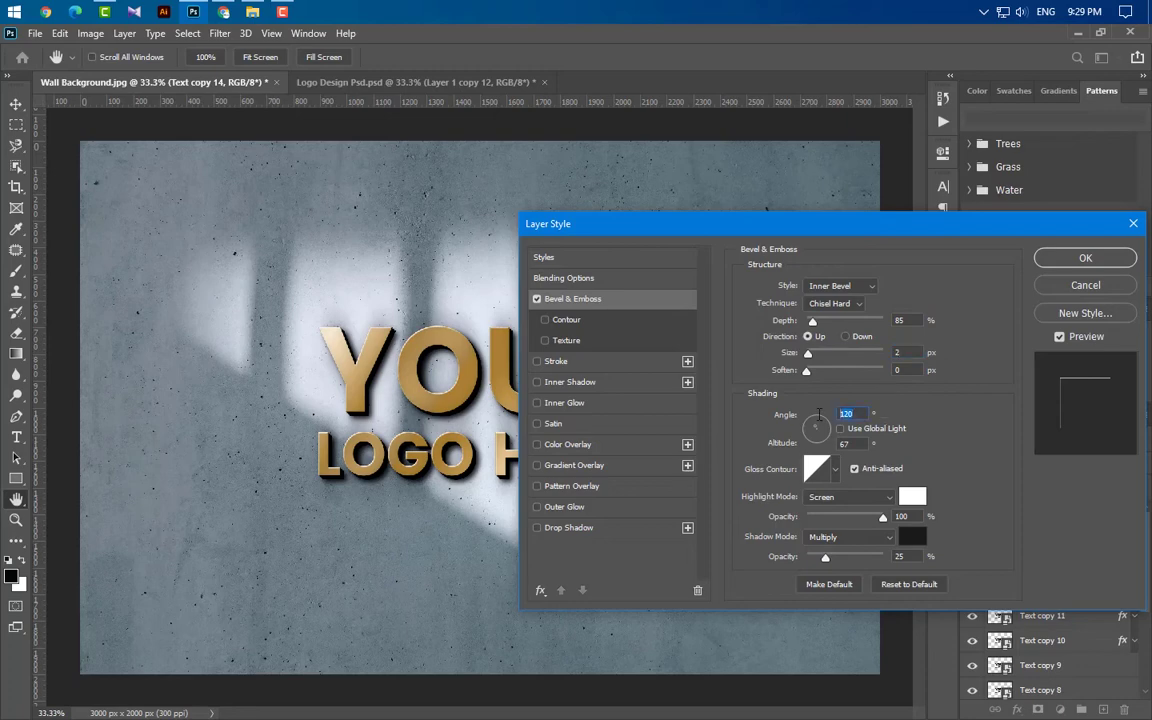
# Set the bevel shading to 145° angle, 32° altitude, Overlay highlight mode and 0% shadow opacity, and apply the layer style.
pyautogui.write('145')
pyautogui.write('32')
pyautogui.click(866, 507)
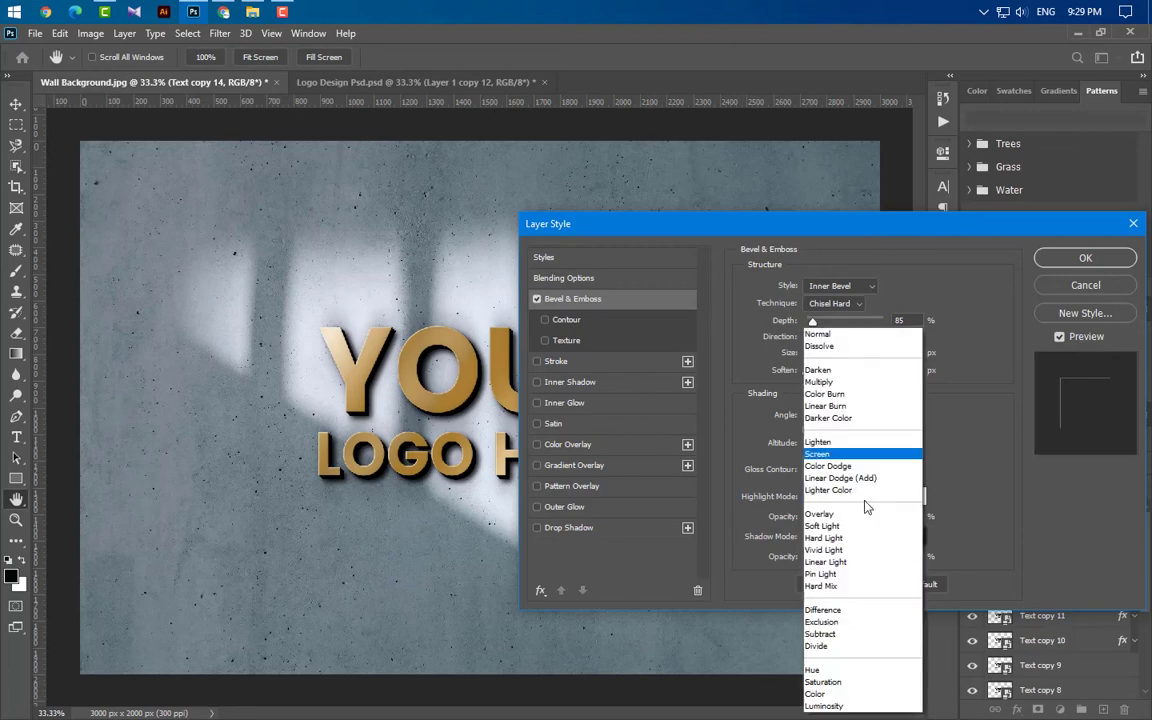
pyautogui.click(868, 514)
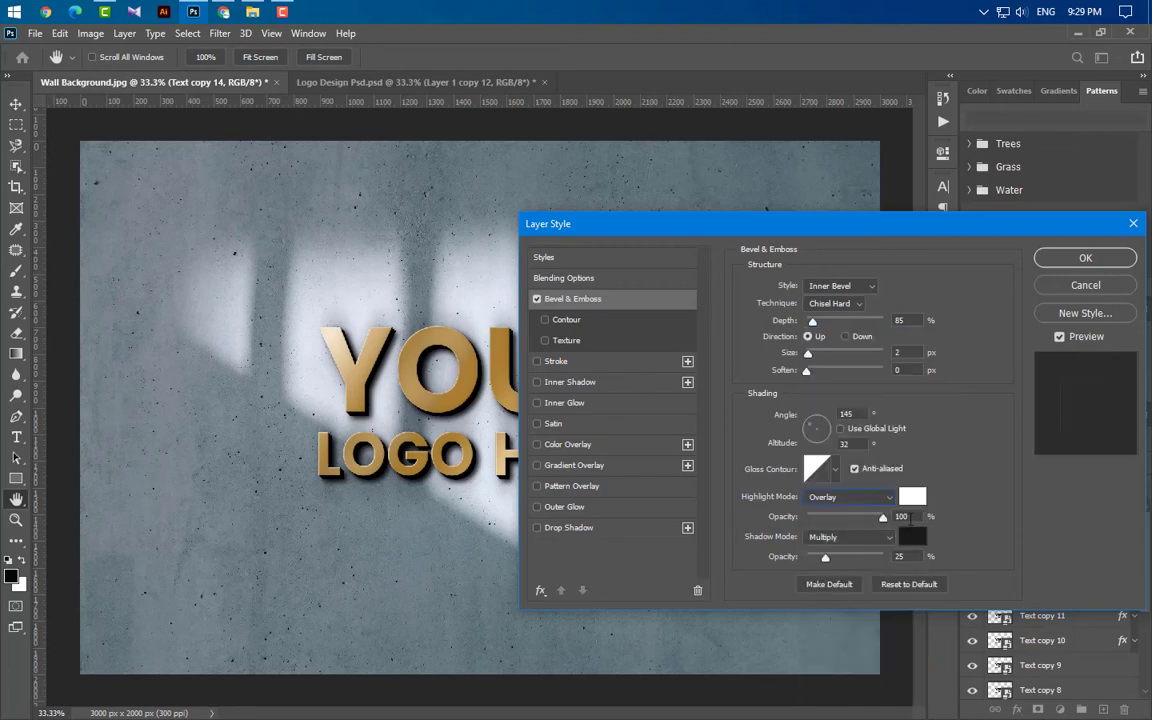
pyautogui.click(910, 556)
pyautogui.click(1084, 258)
# Duplicate the Text copy 14 layer and set the duplicate's Bevel & Emboss depth to 75%.
pyautogui.moveTo(1100, 527); pyautogui.dragTo(1092, 512)
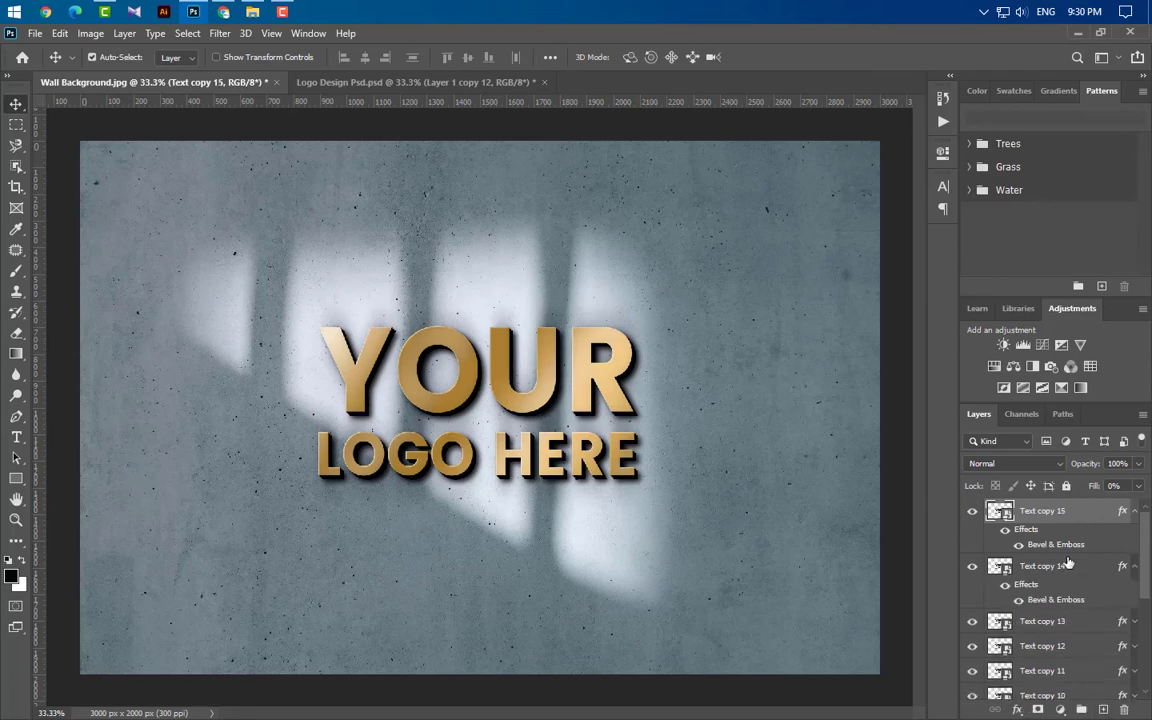
pyautogui.doubleClick(1060, 546)
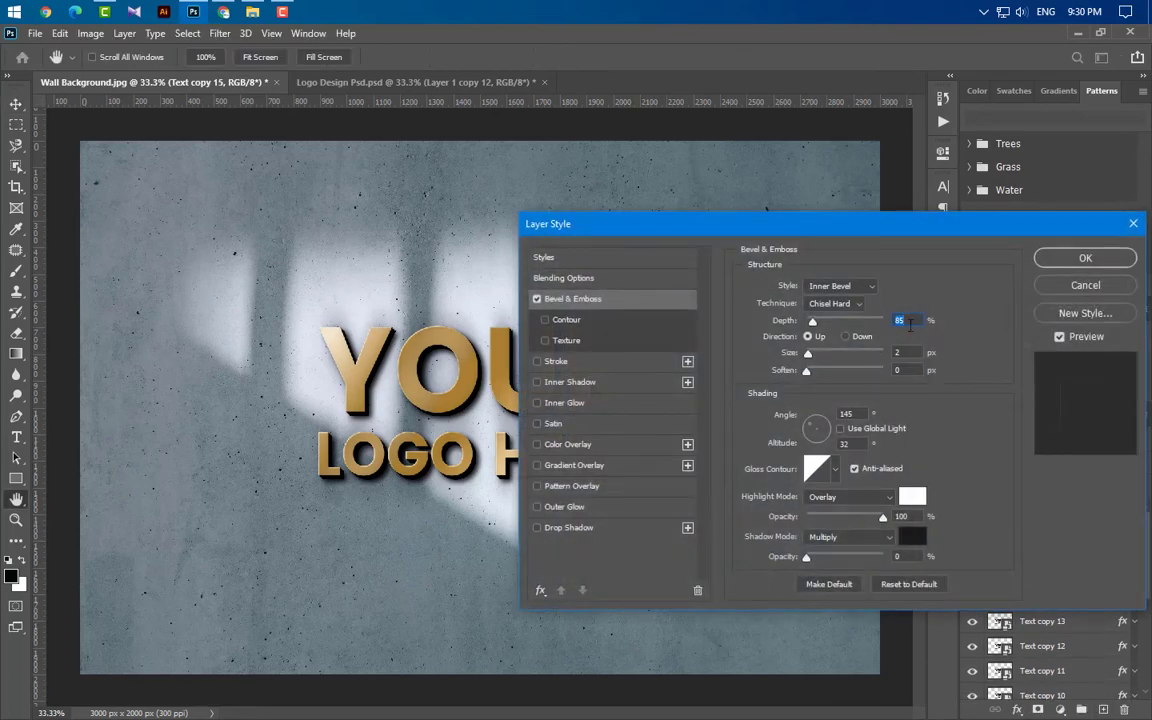
pyautogui.write('75')
pyautogui.doubleClick(836, 445)
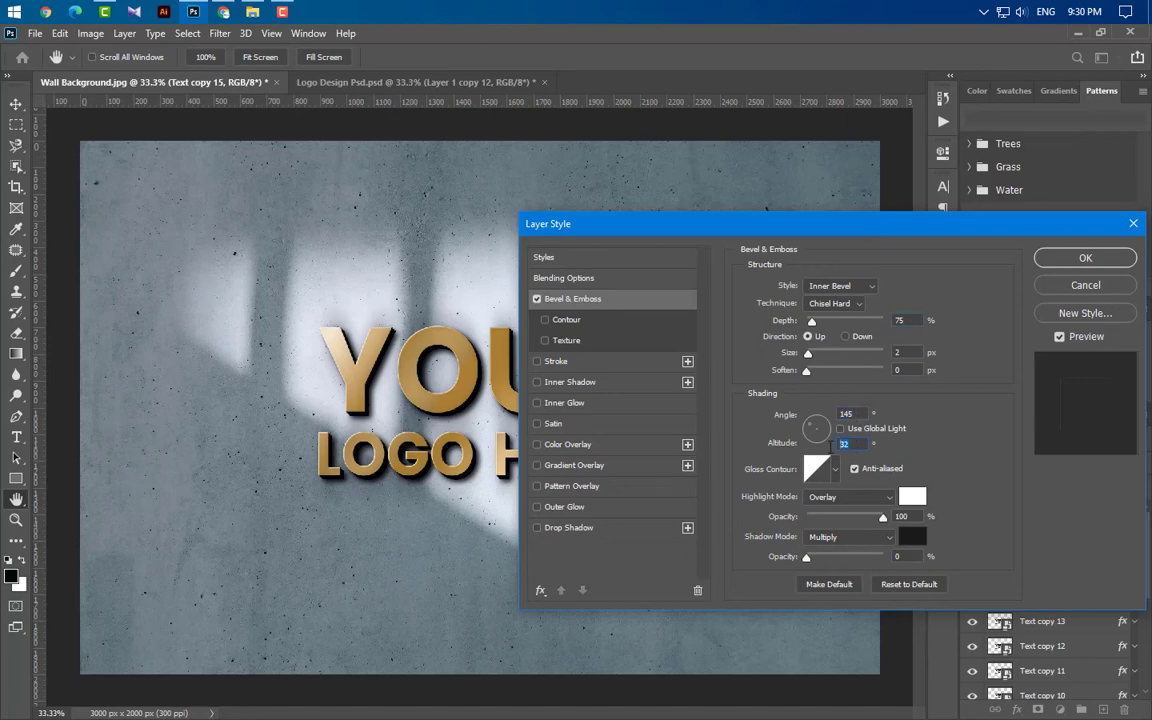
# Set the bevel's highlight opacity to 45% and shadow opacity to 60%, and apply the layer style.
pyautogui.doubleClick(903, 516)
pyautogui.write('45')
pyautogui.write('6')
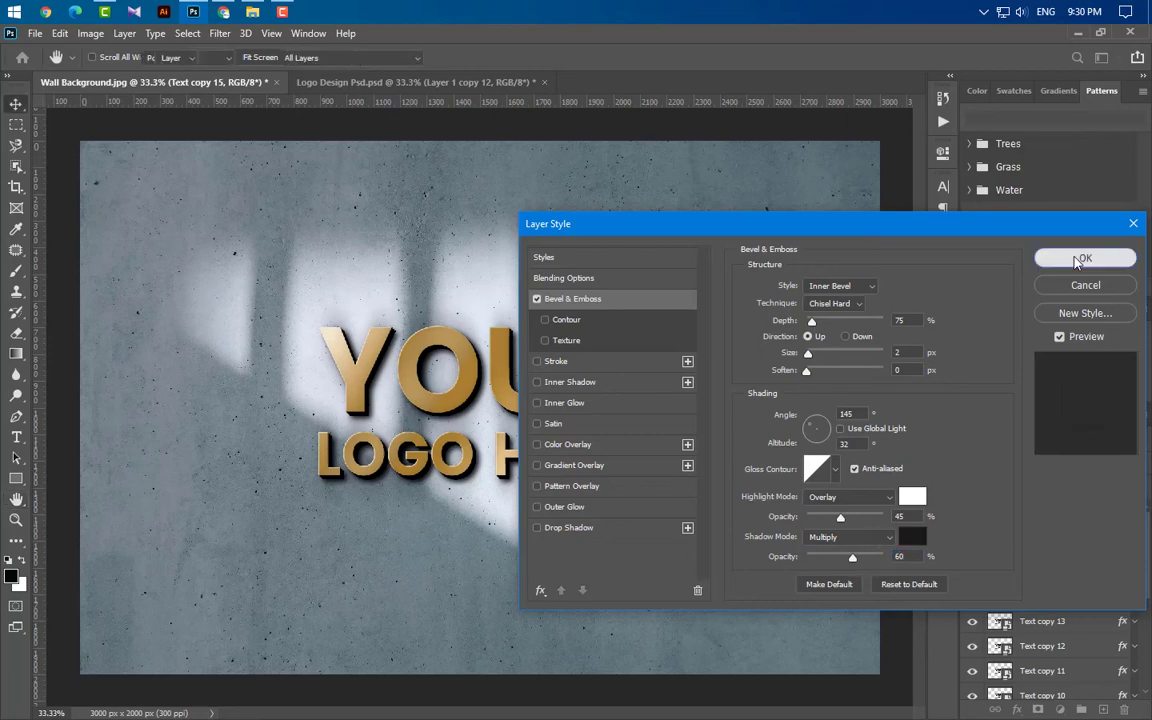
pyautogui.click(1085, 258)
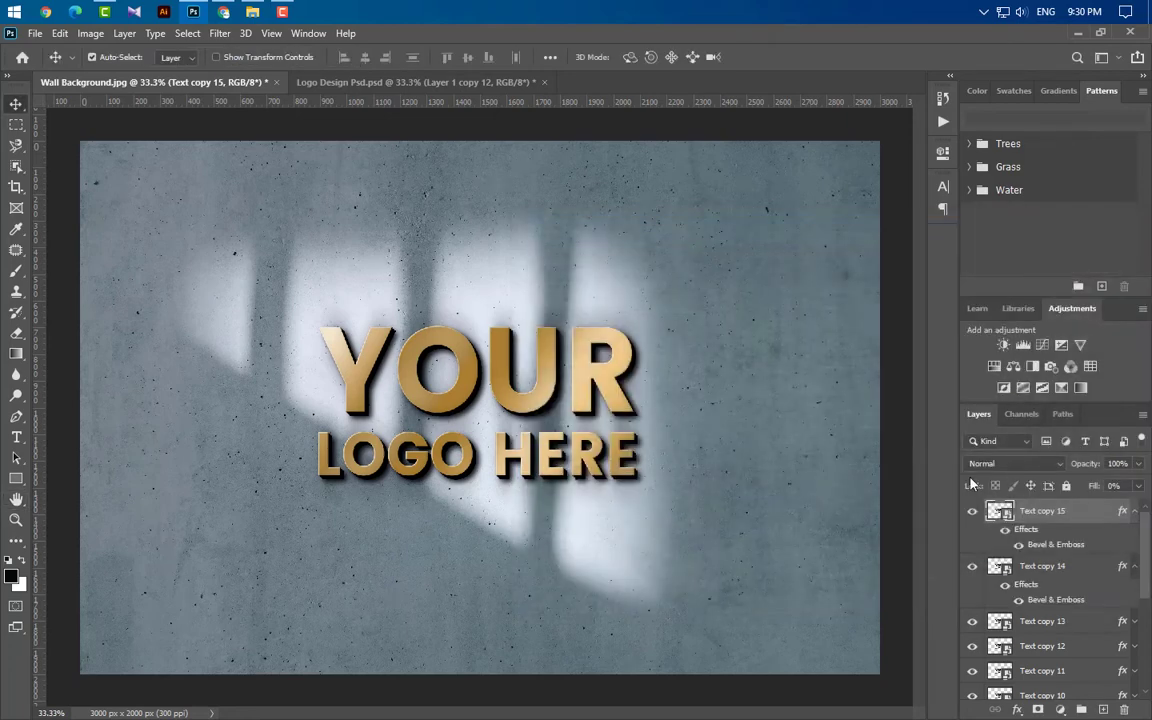
# Collapse the effects of Text copy 15 and 14, select all layers from Text copy 15 down to Text copy 4 and group them.
pyautogui.click(1134, 511)
pyautogui.click(1134, 536)
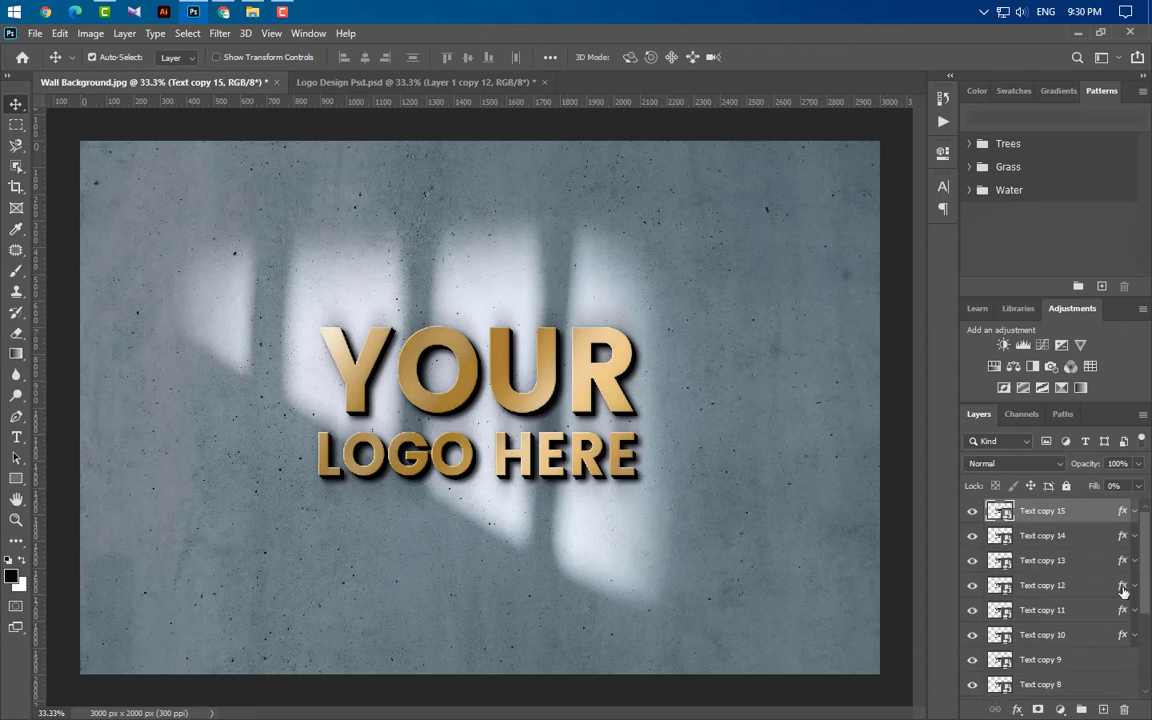
pyautogui.keyDown('ctrl'); pyautogui.click(1088, 536); pyautogui.keyUp('ctrl')
pyautogui.keyDown('ctrl'); pyautogui.click(1088, 560); pyautogui.keyUp('ctrl')
pyautogui.keyDown('ctrl'); pyautogui.click(1088, 585); pyautogui.keyUp('ctrl')
pyautogui.keyDown('ctrl'); pyautogui.click(1085, 612); pyautogui.keyUp('ctrl')
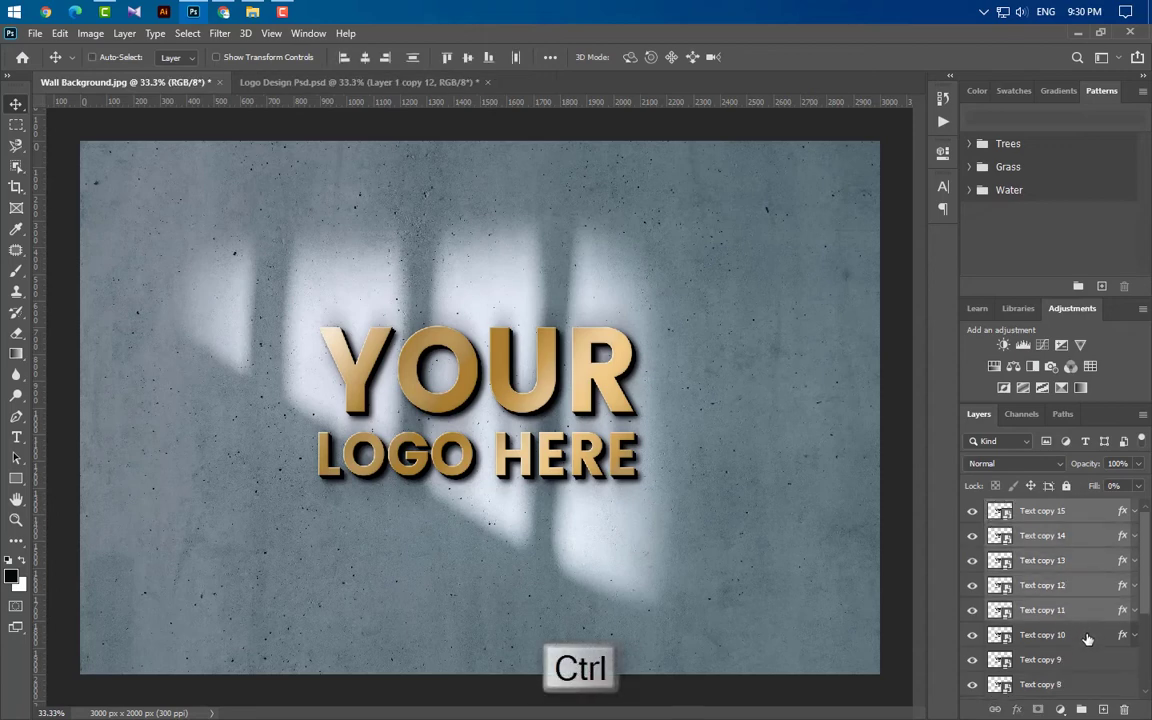
pyautogui.keyDown('ctrl'); pyautogui.click(1090, 635); pyautogui.keyUp('ctrl')
pyautogui.keyDown('ctrl'); pyautogui.click(1090, 658); pyautogui.keyUp('ctrl')
pyautogui.keyDown('ctrl'); pyautogui.click(1090, 683); pyautogui.keyUp('ctrl')
pyautogui.scroll(-2, 1085, 670)
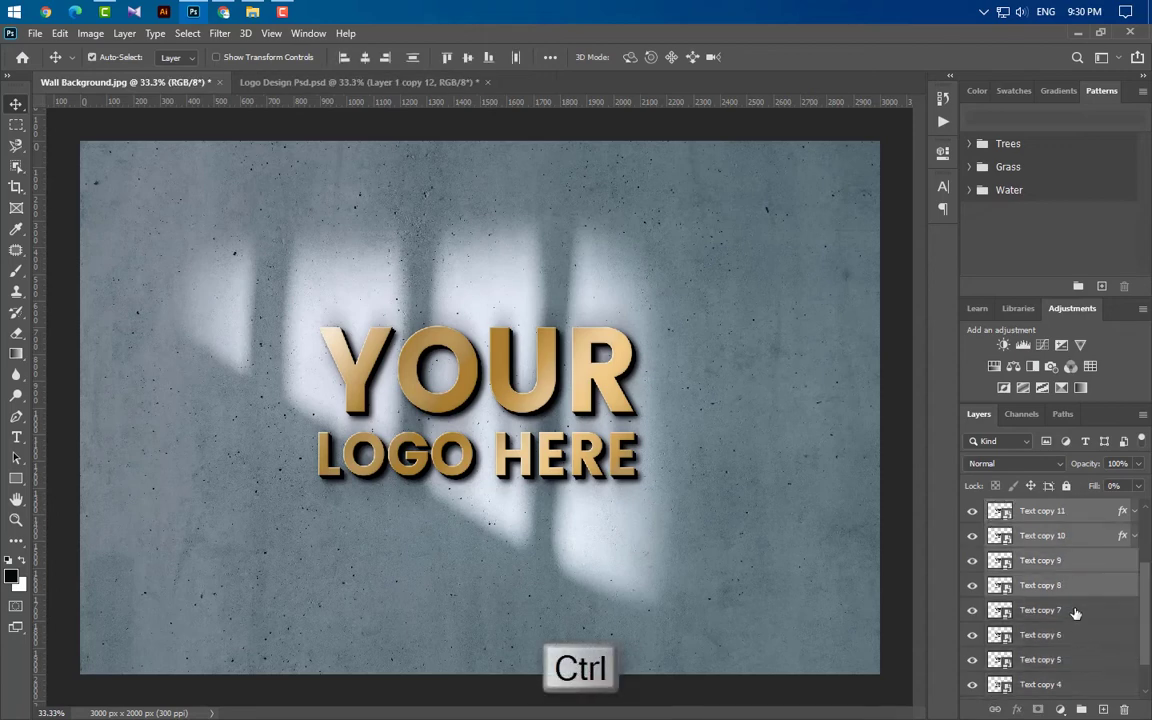
pyautogui.keyDown('ctrl'); pyautogui.click(1075, 612); pyautogui.keyUp('ctrl')
pyautogui.keyDown('ctrl'); pyautogui.click(1080, 636); pyautogui.keyUp('ctrl')
pyautogui.keyDown('ctrl'); pyautogui.click(1080, 660); pyautogui.keyUp('ctrl')
pyautogui.scroll(-2, 1083, 655)
pyautogui.keyDown('ctrl'); pyautogui.click(1083, 644); pyautogui.keyUp('ctrl')
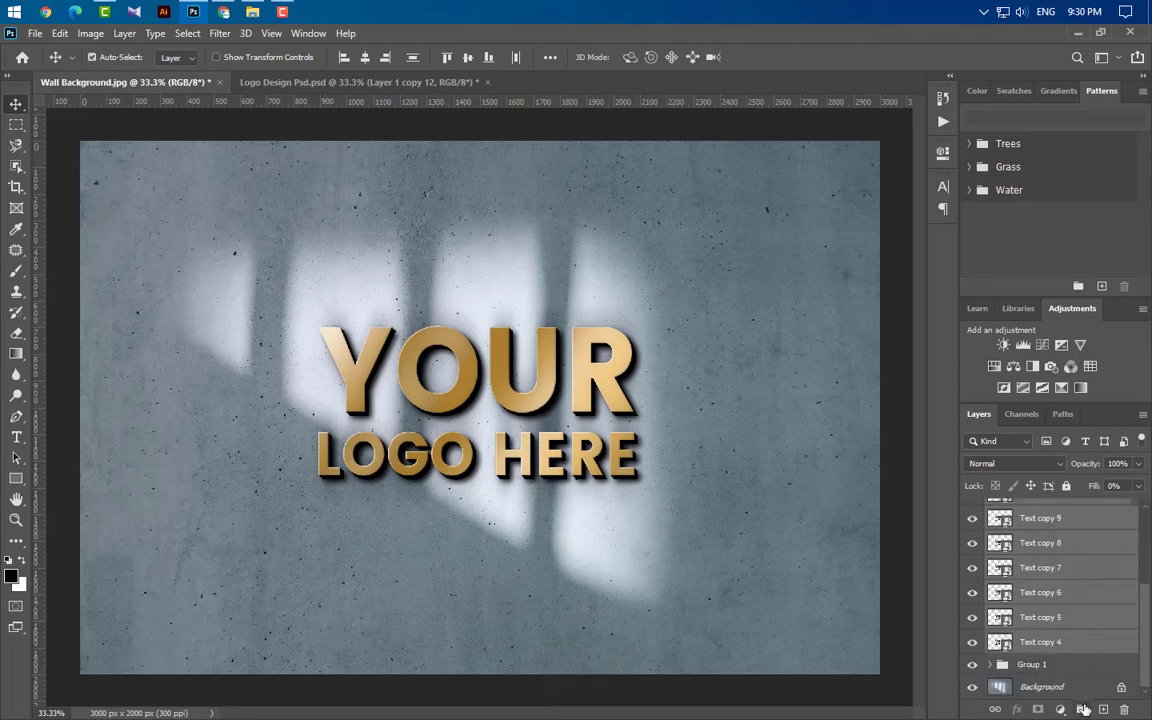
pyautogui.click(1083, 708)
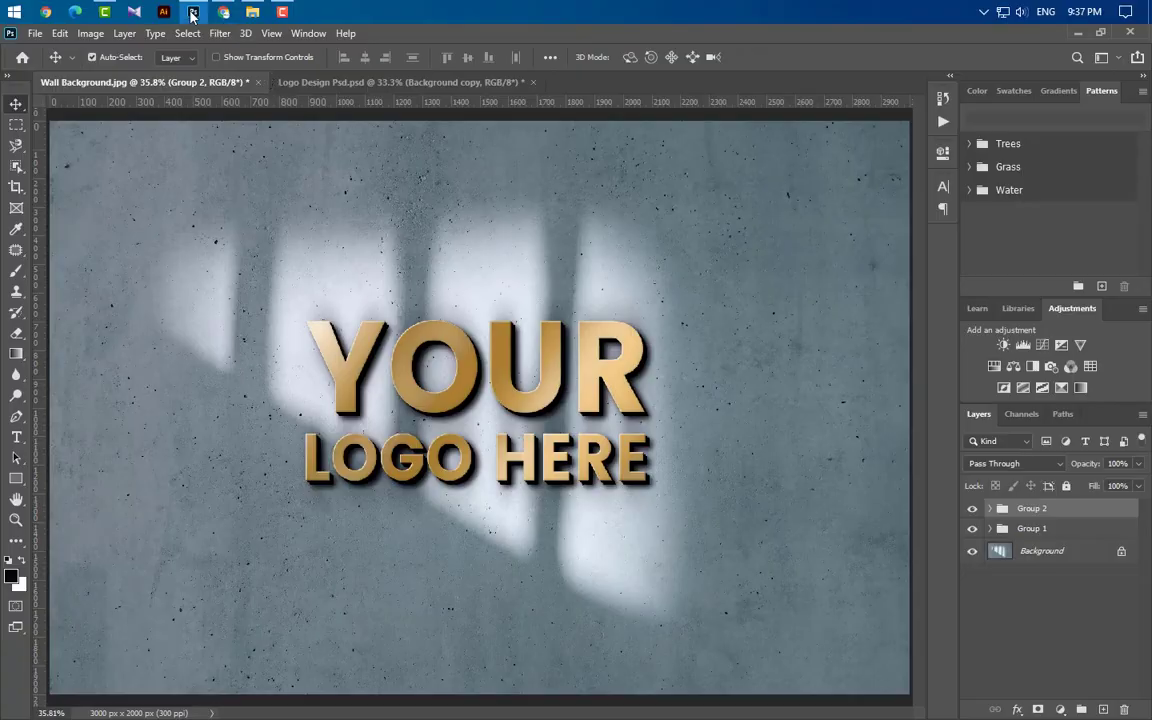
# Place the Effect texture image over the whole canvas as the topmost layer and clip it to Group 2.
pyautogui.click(193, 14)
pyautogui.moveTo(365, 152); pyautogui.dragTo(489, 530)
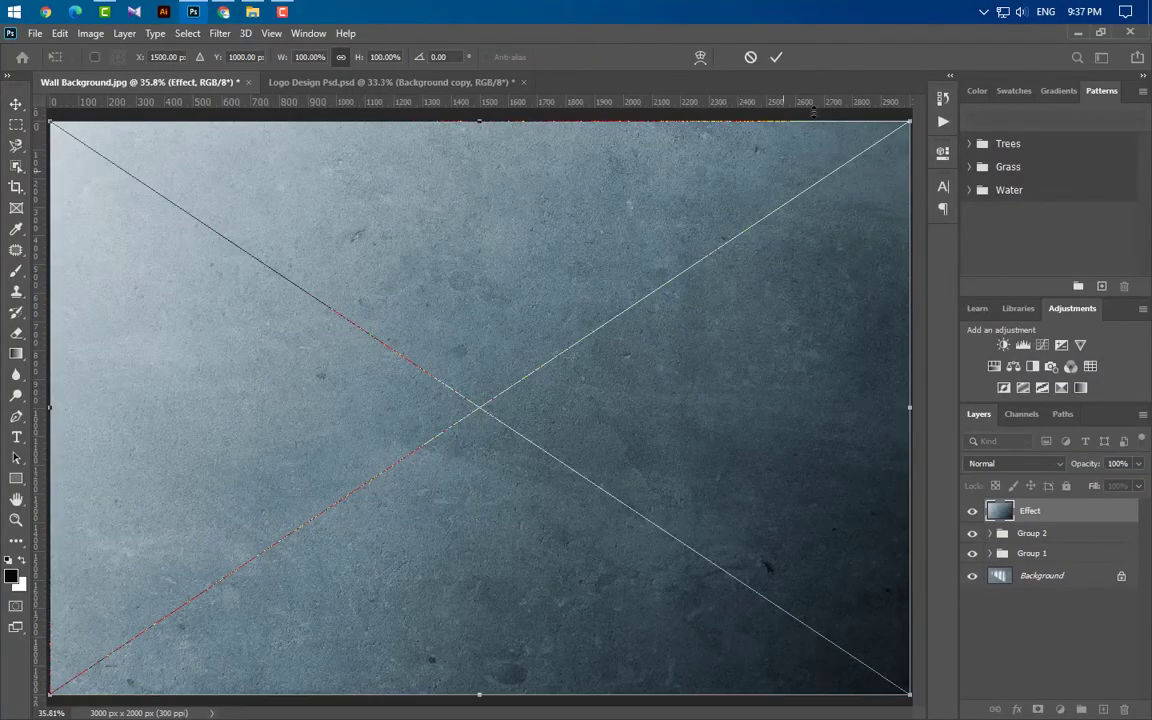
pyautogui.click(777, 58)
pyautogui.rightClick(1094, 516)
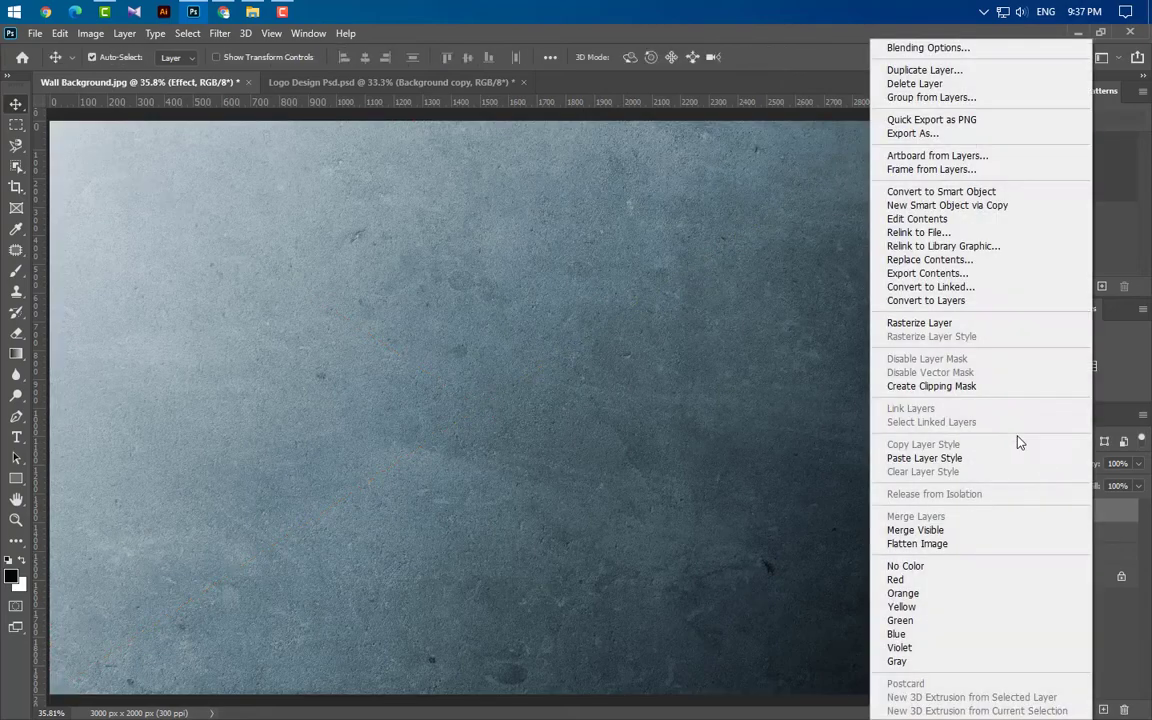
pyautogui.click(931, 386)
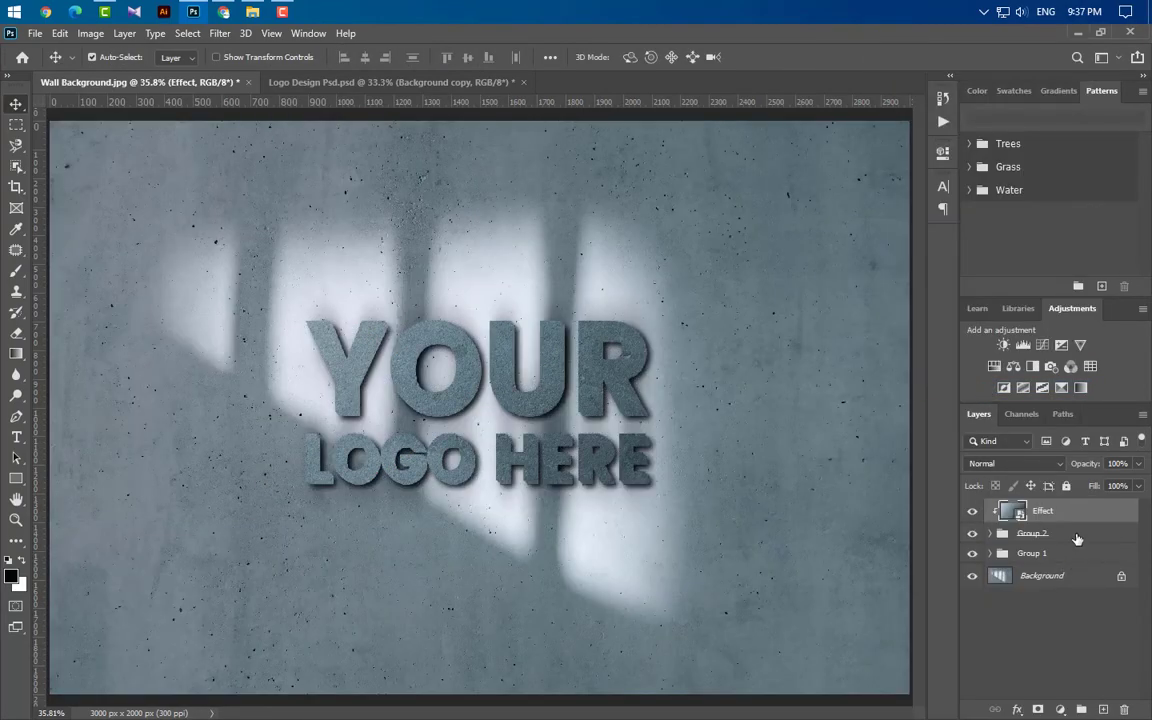
# Set the Effect layer to Overlay blend mode with 45% opacity.
pyautogui.click(1048, 467)
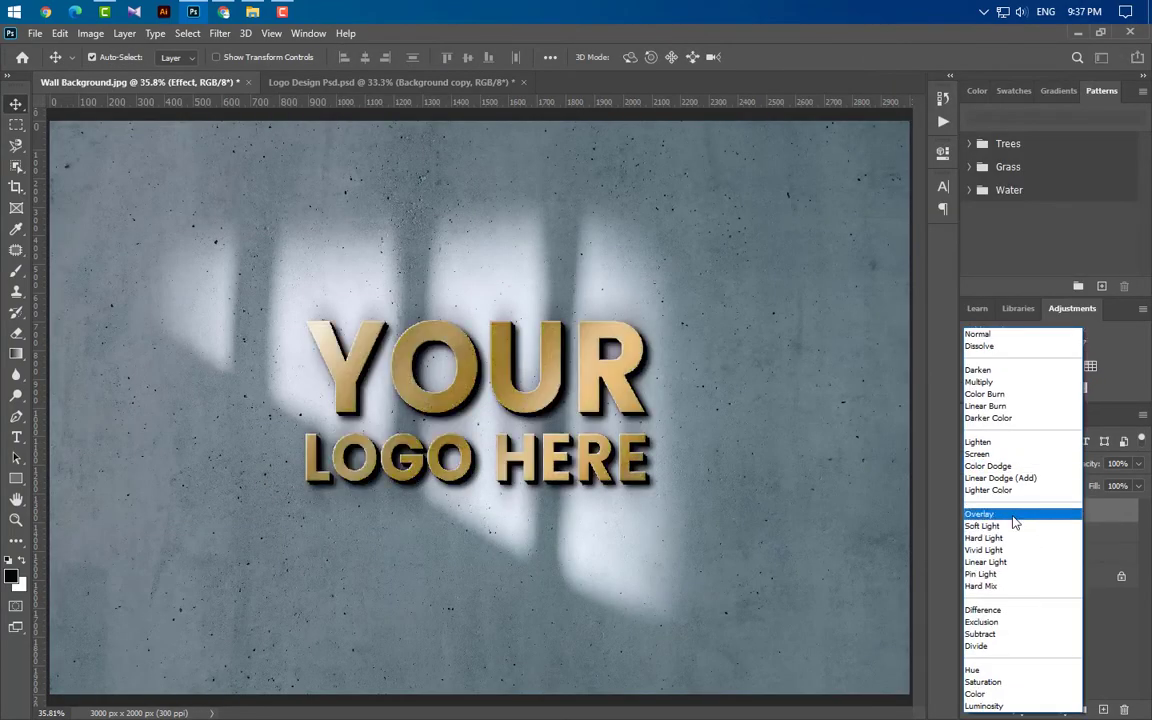
pyautogui.click(1014, 516)
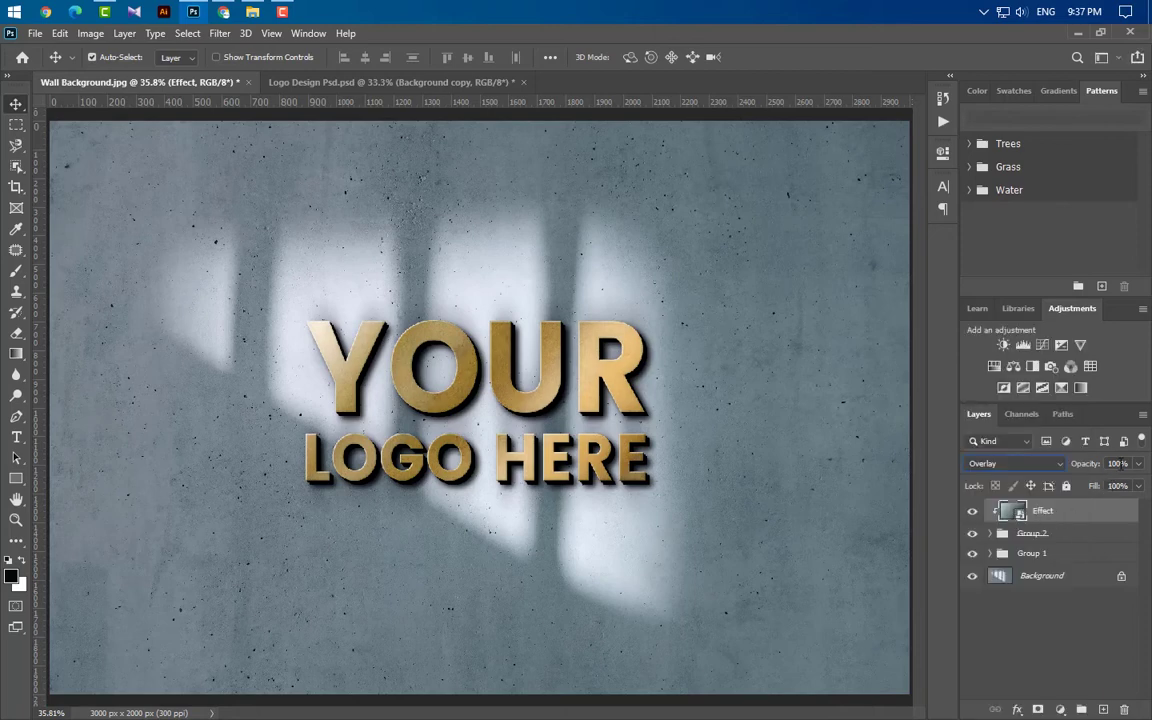
pyautogui.write('45')
pyautogui.press('Return')
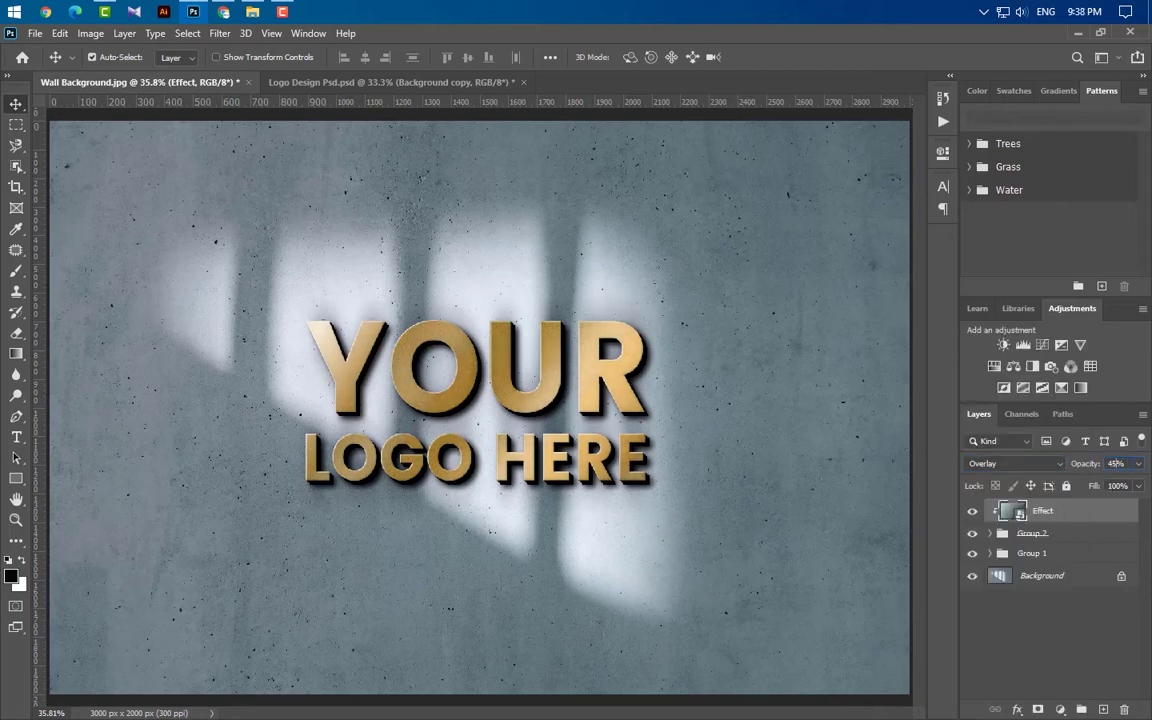
# Scale the Effect texture down toward the logo text from its upper and lower edges and apply the transformation.
pyautogui.click(15, 105)
pyautogui.scroll(-1, 630, 522)
pyautogui.hotkey('ctrl', 't')
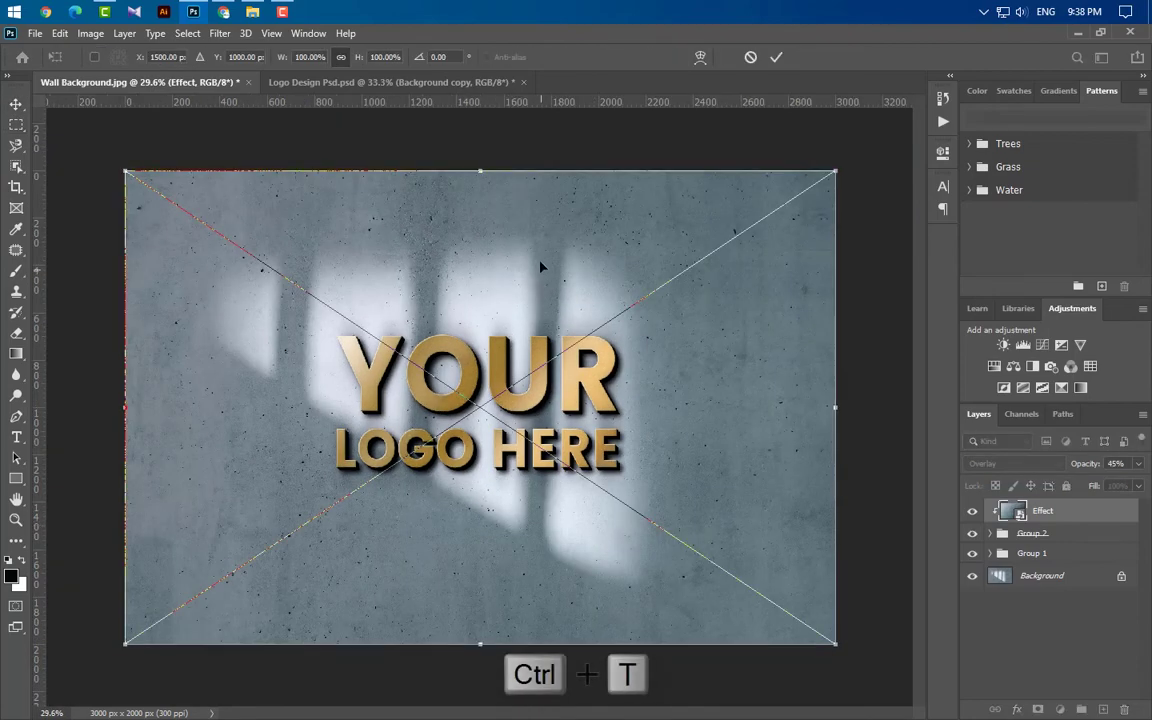
pyautogui.moveTo(480, 170); pyautogui.dragTo(482, 253)
pyautogui.moveTo(480, 643); pyautogui.dragTo(478, 601)
pyautogui.moveTo(486, 572); pyautogui.dragTo(487, 557)
pyautogui.click(776, 57)
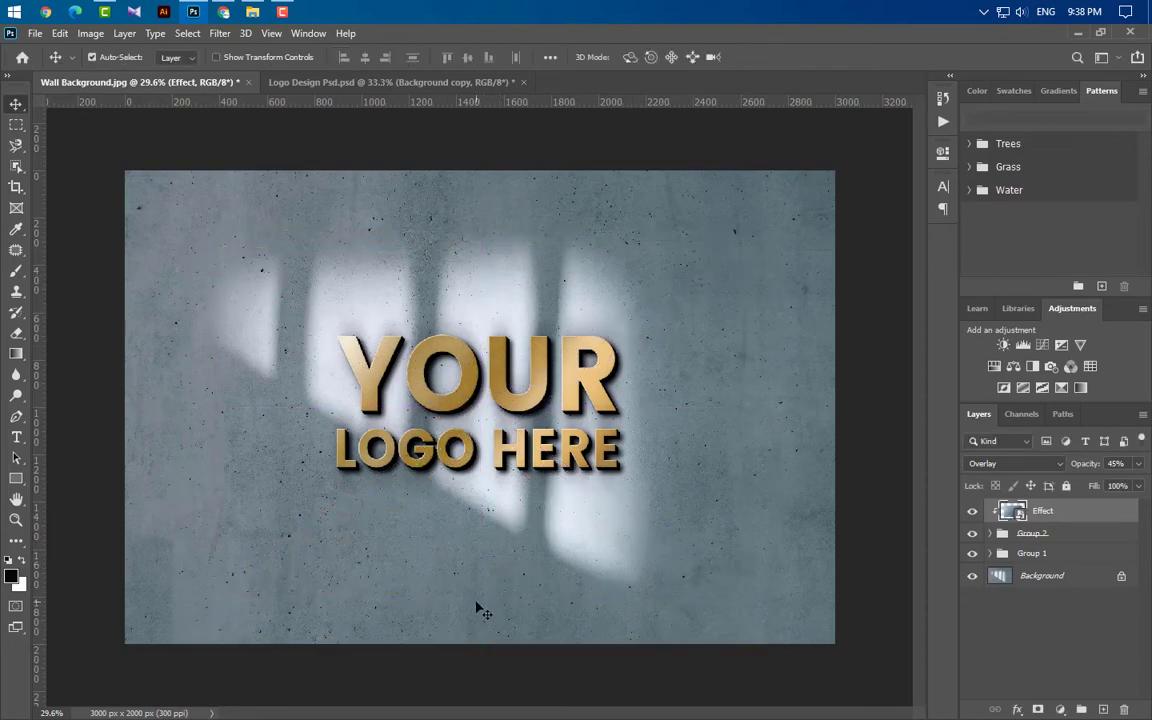
pyautogui.scroll(1, 480, 610)
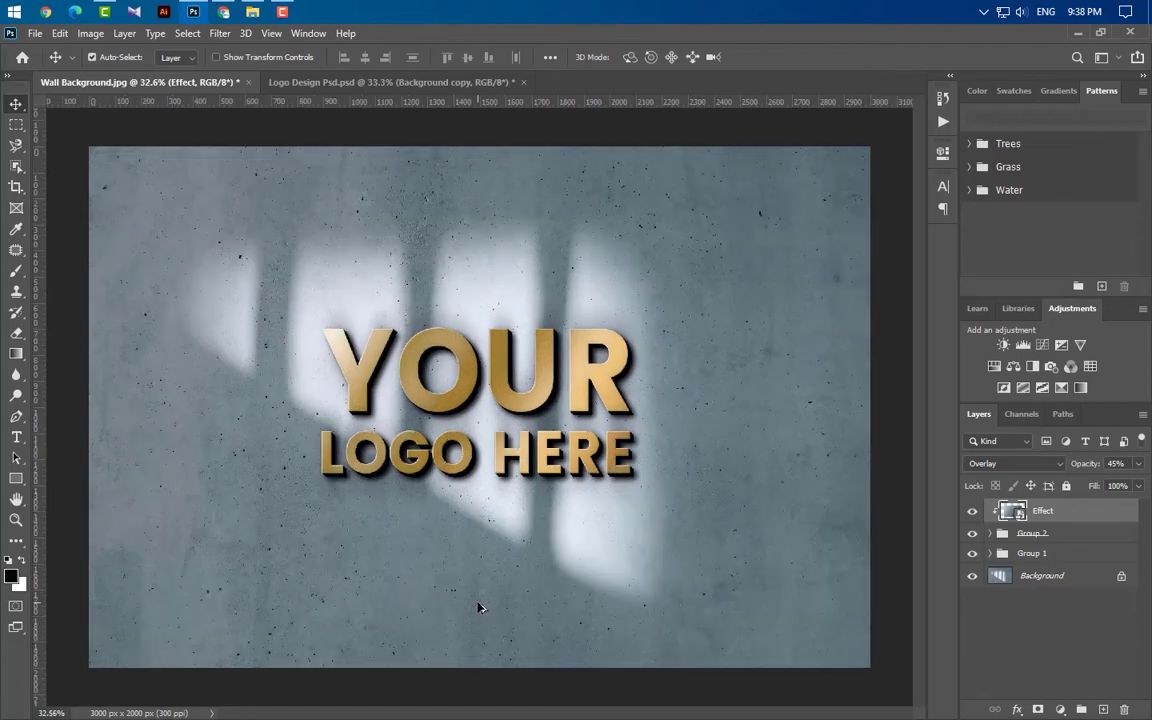
# Draw a thin black rectangle about 3164 by 80 px horizontally across the whole canvas, over the word YOUR.
pyautogui.click(16, 478)
pyautogui.moveTo(59, 374); pyautogui.dragTo(883, 395)
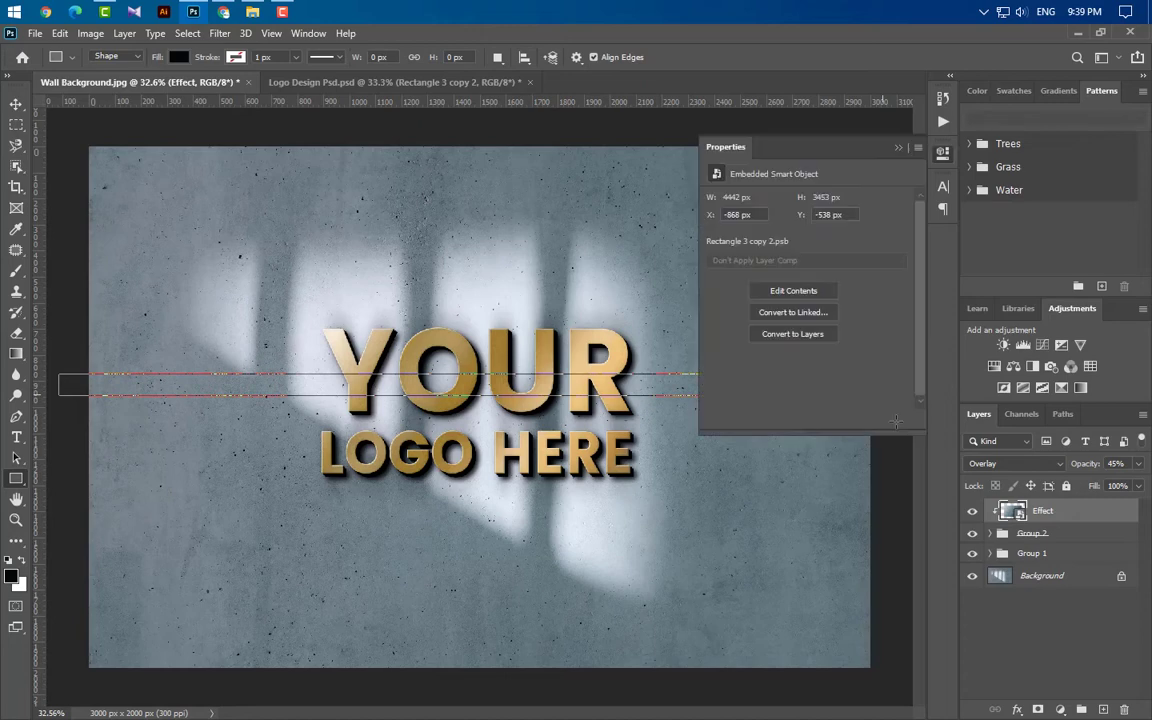
pyautogui.click(850, 139)
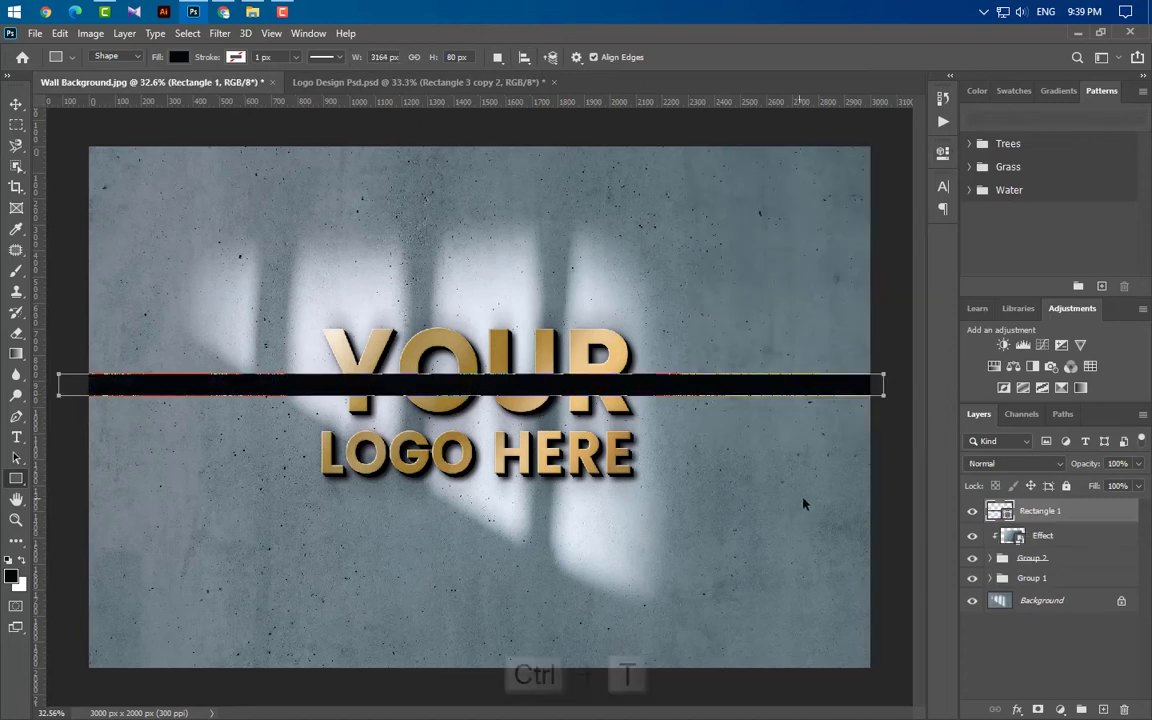
# Rotate the black bar about 34.5° and position it diagonally across the canvas's upper-right area, above the logo text.
pyautogui.hotkey('ctrl', 't')
pyautogui.moveTo(895, 415); pyautogui.dragTo(760, 408)
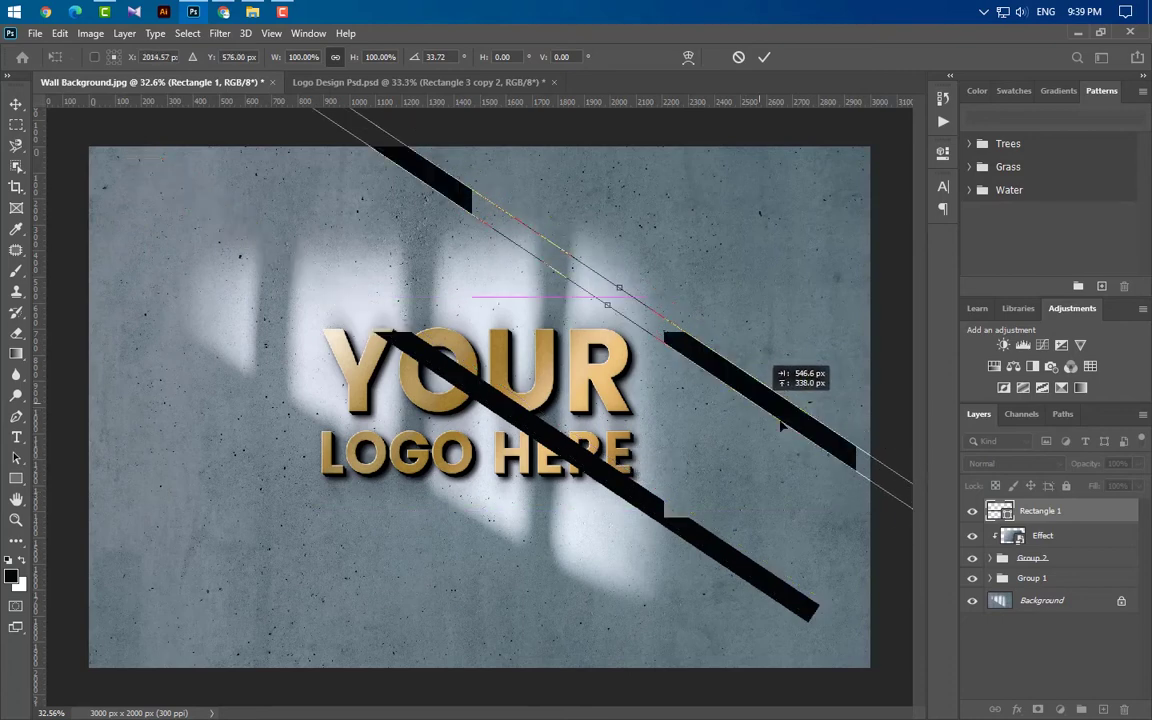
pyautogui.moveTo(808, 488); pyautogui.dragTo(830, 475)
pyautogui.moveTo(690, 358); pyautogui.dragTo(714, 327)
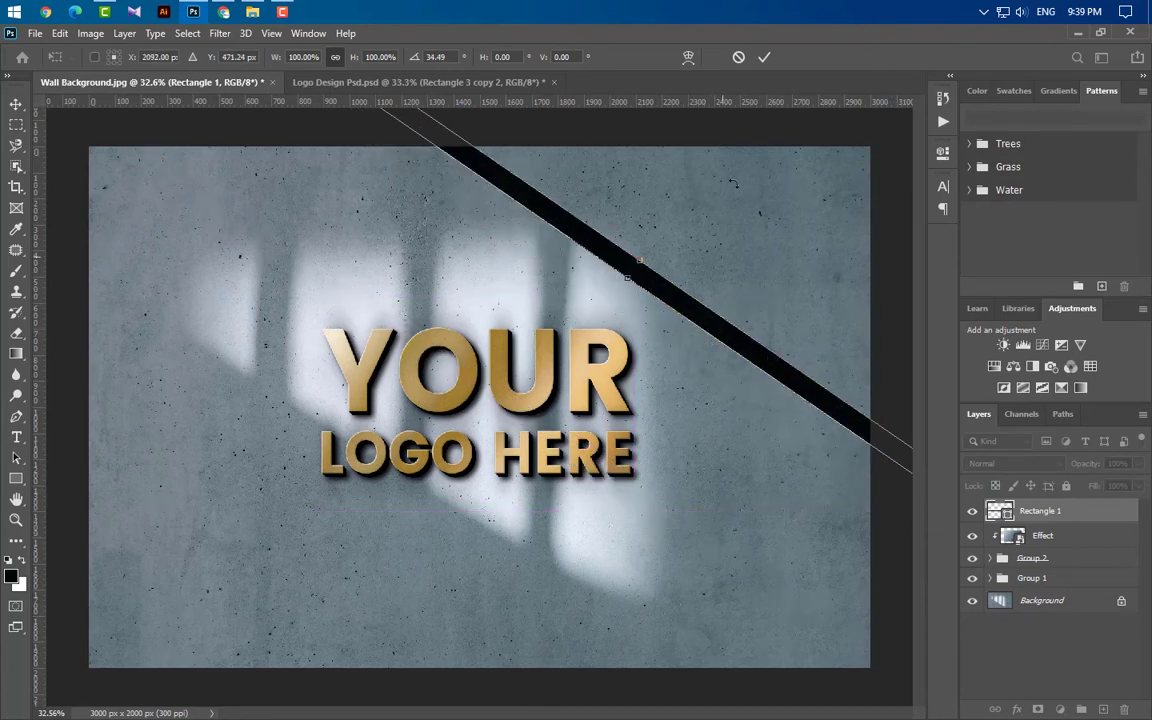
pyautogui.click(765, 62)
pyautogui.click(555, 295)
# Place two parallel copies of the diagonal bar, one across the logo's lower left and one in the lower-left corner.
pyautogui.click(16, 104)
pyautogui.moveTo(674, 301); pyautogui.dragTo(75, 620)
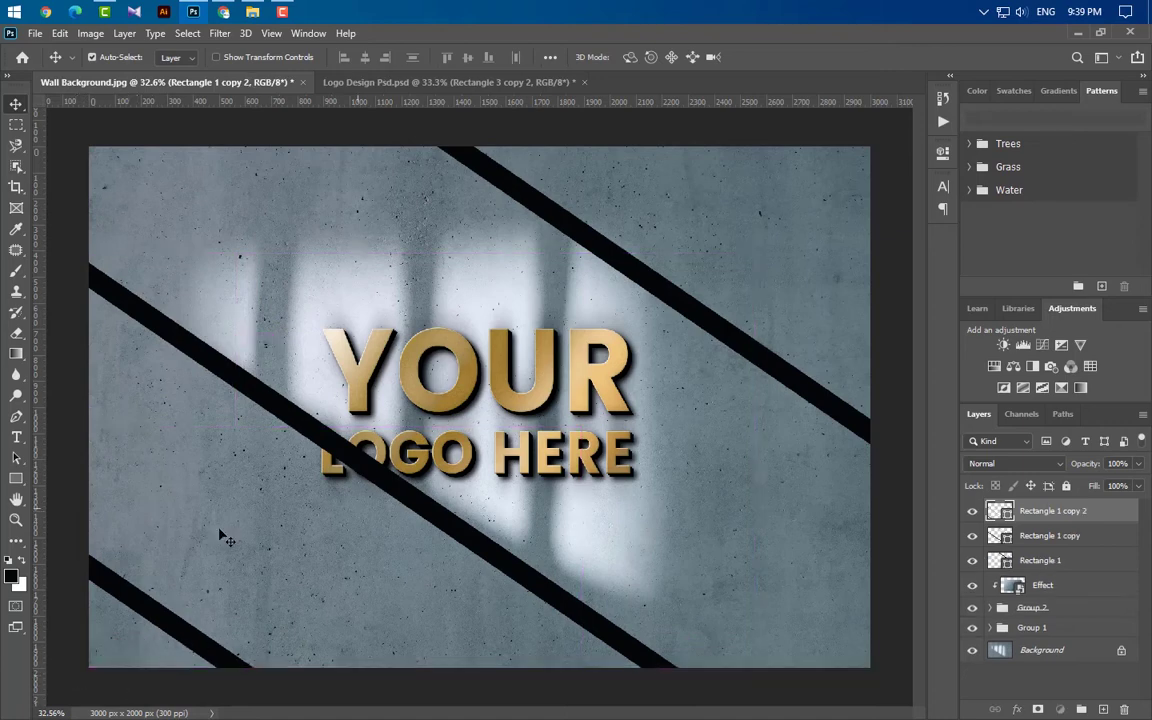
# Draw an upright black rectangle about 72 by 1455 px between the upper and middle diagonal bars.
pyautogui.click(15, 480)
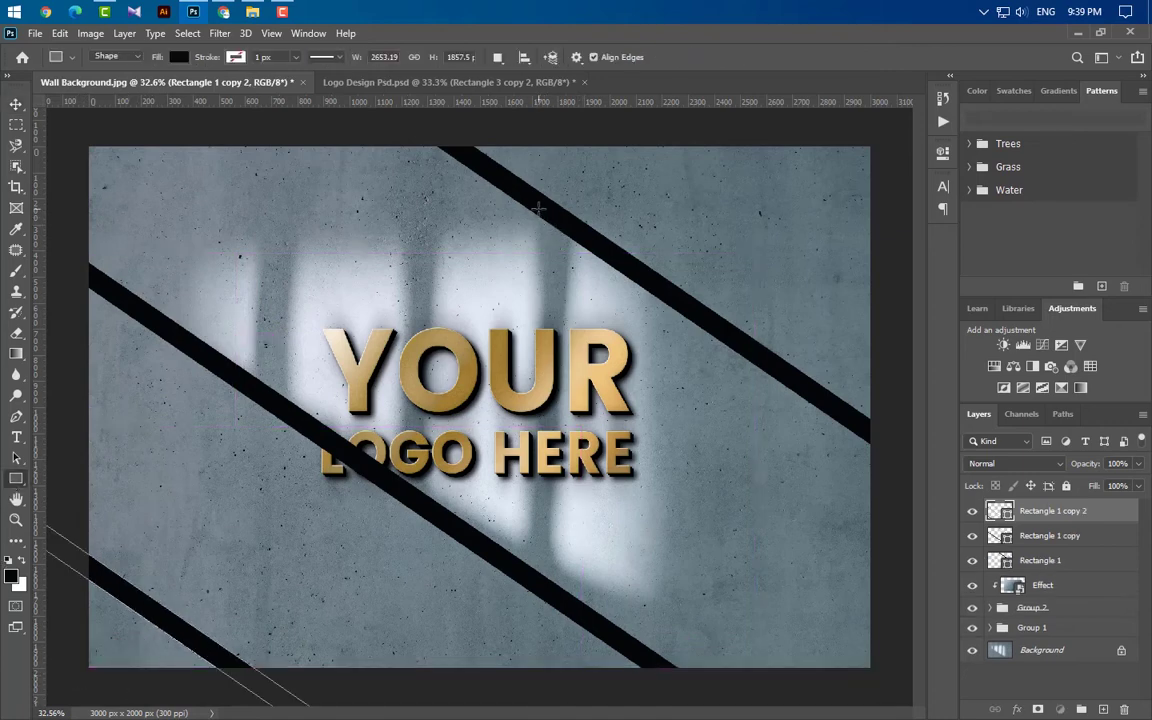
pyautogui.moveTo(540, 209); pyautogui.dragTo(525, 590)
pyautogui.click(900, 150)
# Rotate the upright bar about 3.3° and nudge it right until it sits along the wall's shadow strip between the diagonals.
pyautogui.hotkey('ctrl', 't')
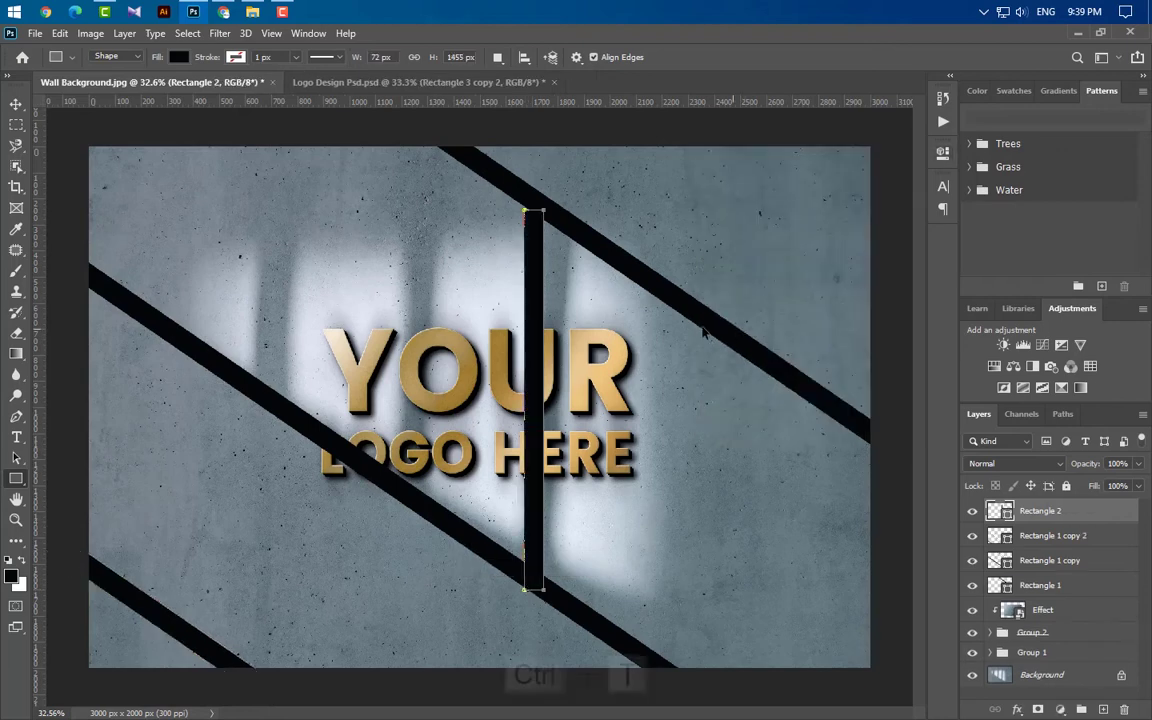
pyautogui.moveTo(571, 170); pyautogui.dragTo(585, 172)
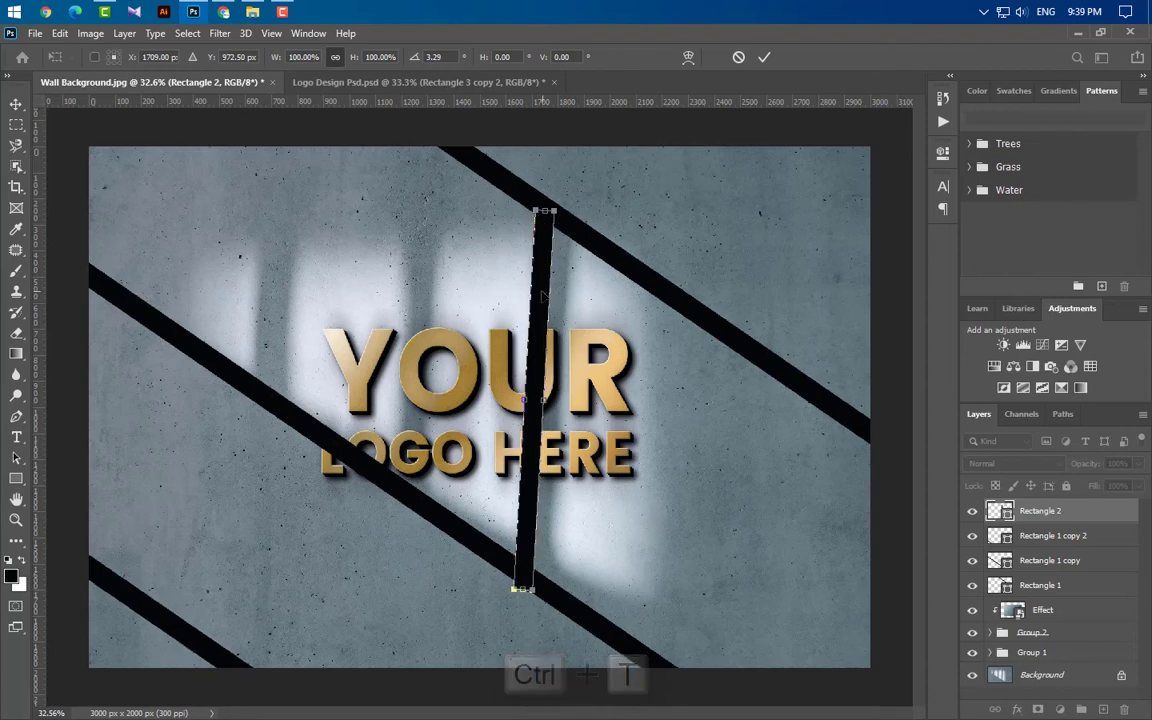
pyautogui.hotkey('shift', 'Right')
pyautogui.hotkey('shift', 'Right')
pyautogui.hotkey('shift', 'Right')
pyautogui.hotkey('shift', 'Right')
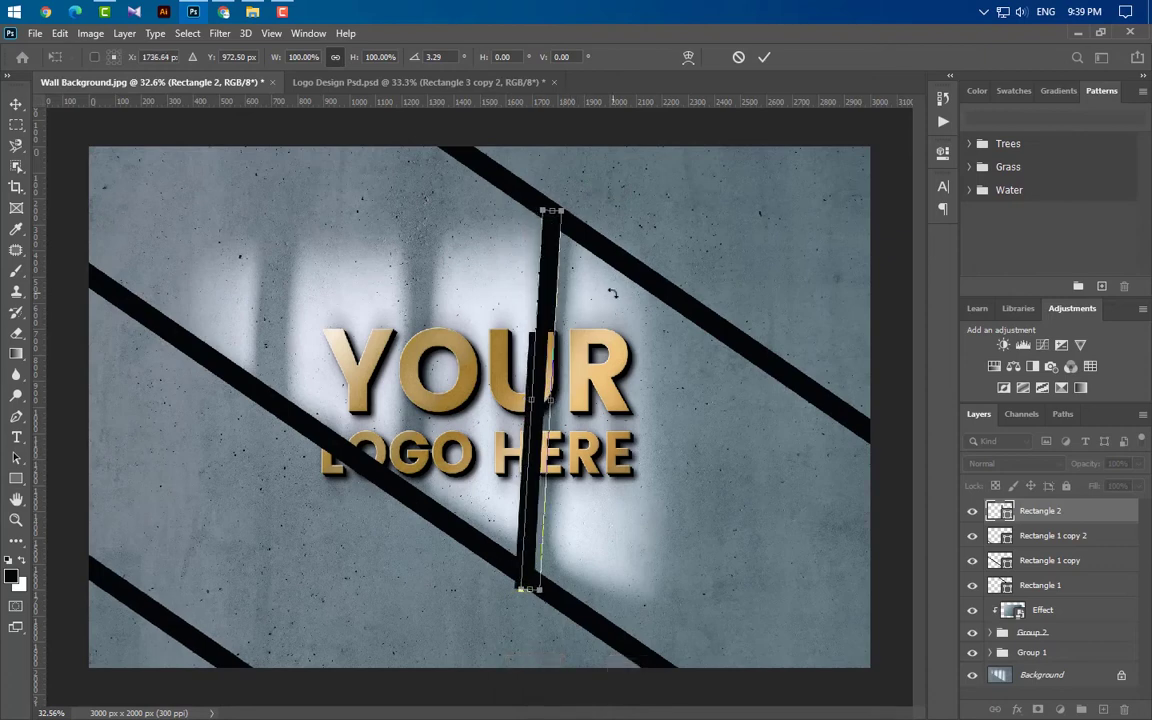
pyautogui.press('Right')
pyautogui.press('Right')
pyautogui.press('Up')
pyautogui.click(765, 57)
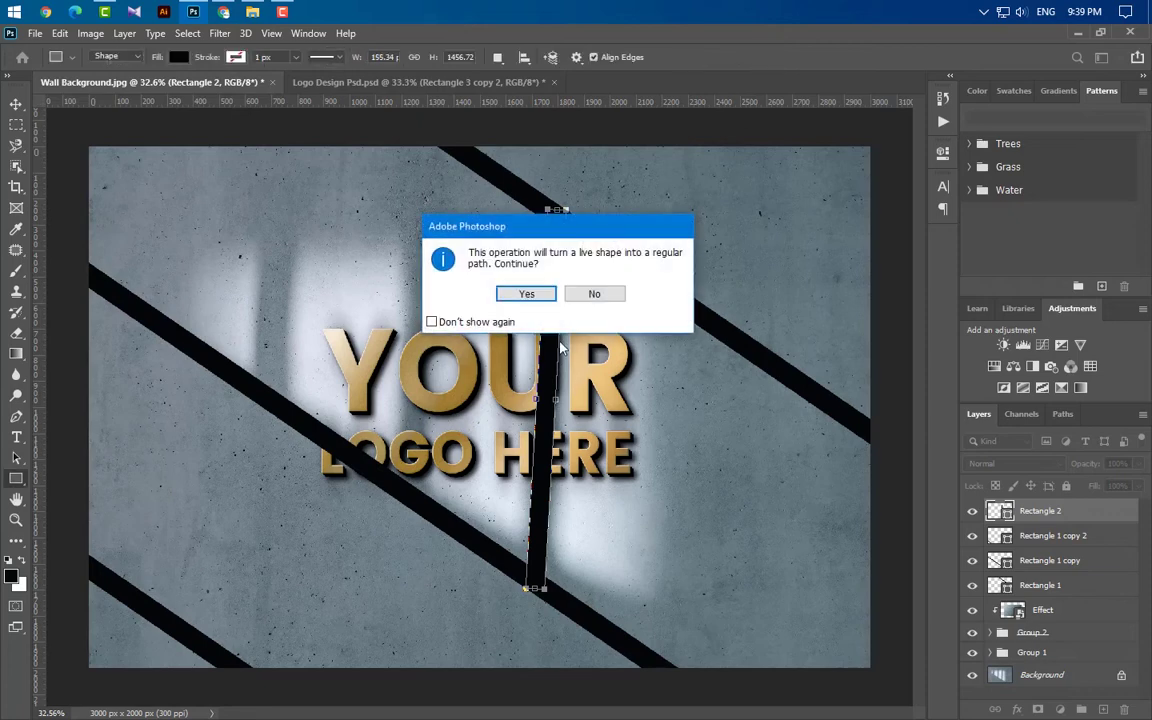
pyautogui.click(514, 291)
# Duplicate the upright bar twice to the left, aligning each copy with a wall shadow strip above the middle diagonal.
pyautogui.click(16, 103)
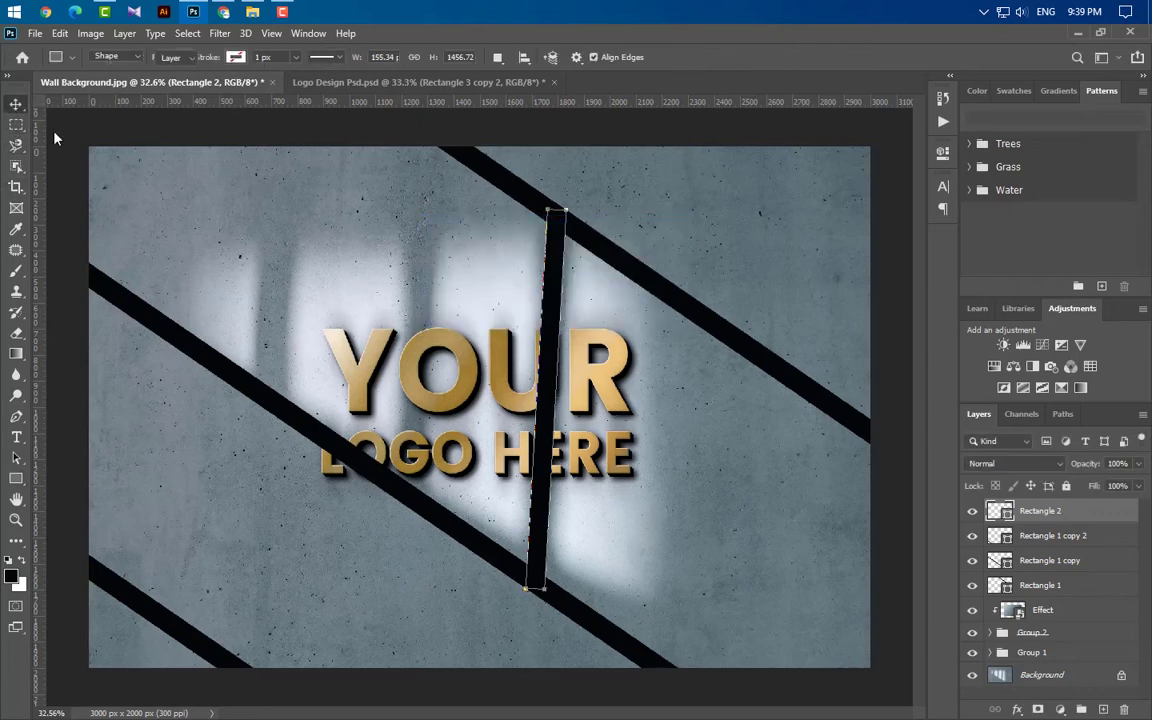
pyautogui.moveTo(500, 362); pyautogui.dragTo(424, 380)
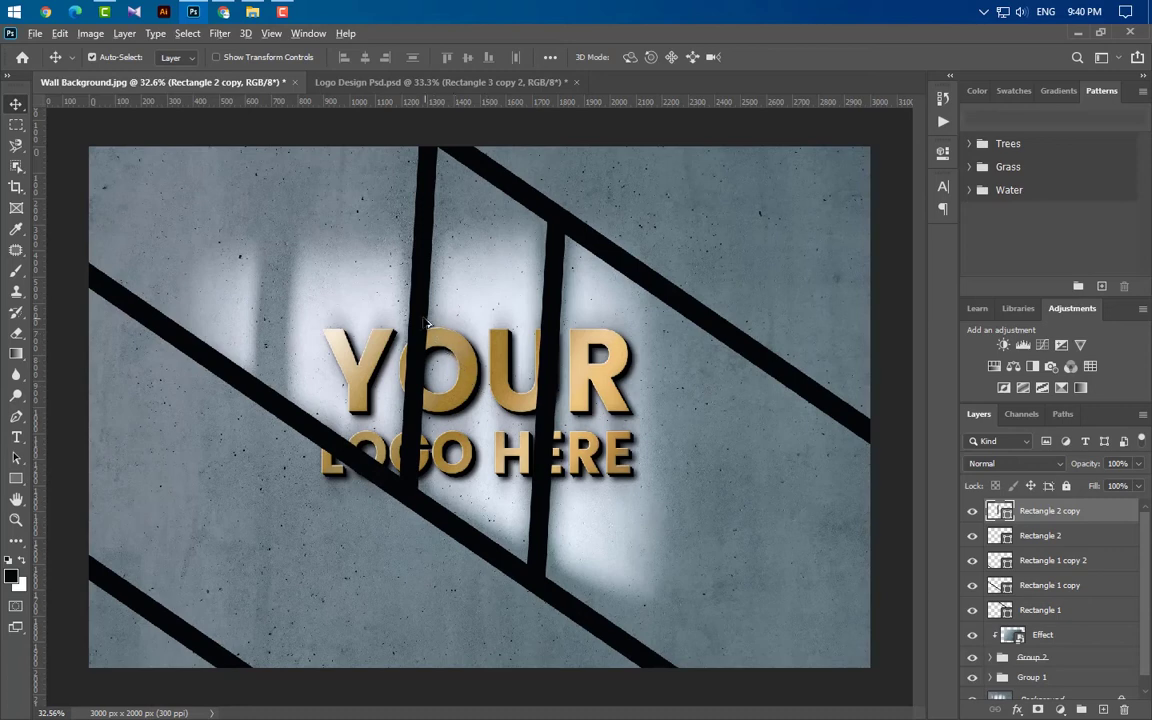
pyautogui.moveTo(413, 300); pyautogui.dragTo(272, 290)
pyautogui.moveTo(281, 383); pyautogui.dragTo(280, 288)
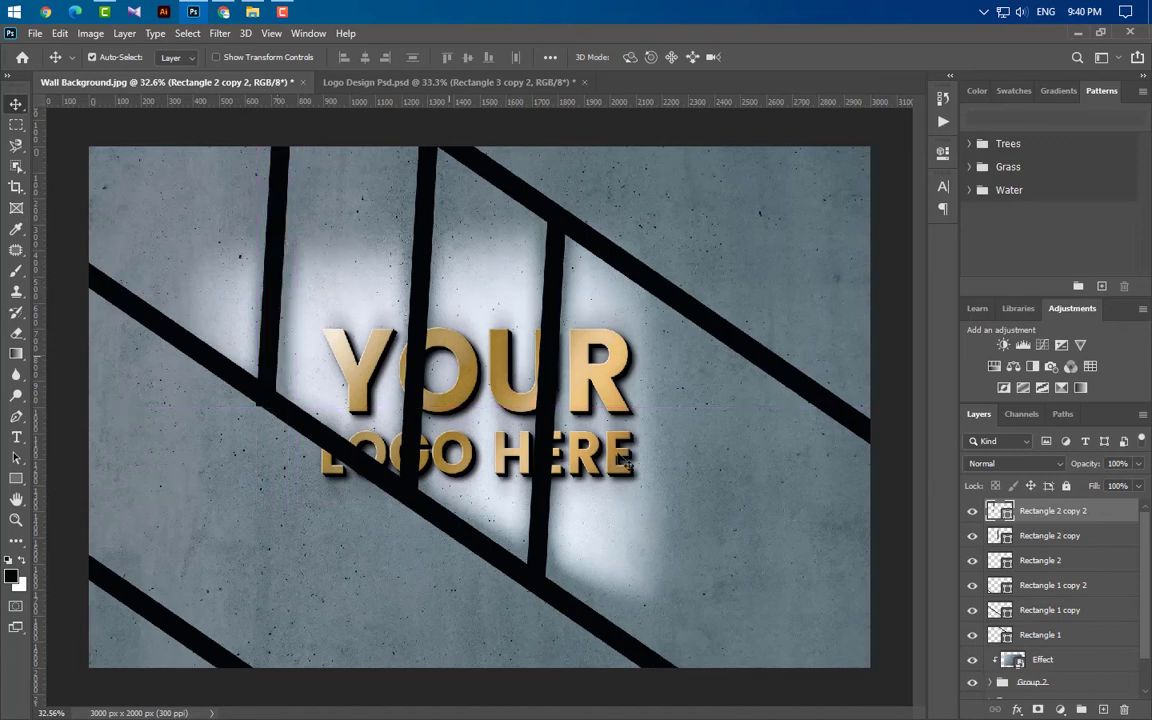
# Group all six rectangle bar layers and convert the group to a smart object.
pyautogui.keyDown('ctrl'); pyautogui.click(1089, 536); pyautogui.keyUp('ctrl')
pyautogui.keyDown('ctrl'); pyautogui.click(1091, 560); pyautogui.keyUp('ctrl')
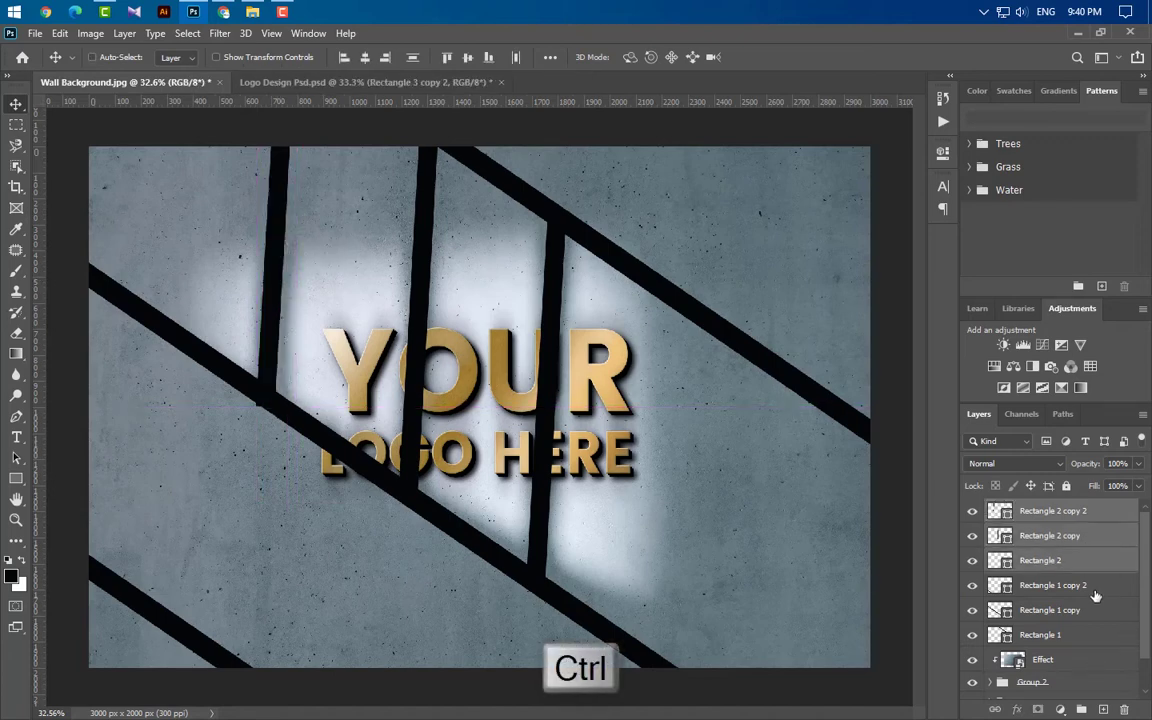
pyautogui.keyDown('ctrl'); pyautogui.click(1093, 585); pyautogui.keyUp('ctrl')
pyautogui.keyDown('ctrl'); pyautogui.click(1093, 610); pyautogui.keyUp('ctrl')
pyautogui.keyDown('ctrl'); pyautogui.click(1093, 635); pyautogui.keyUp('ctrl')
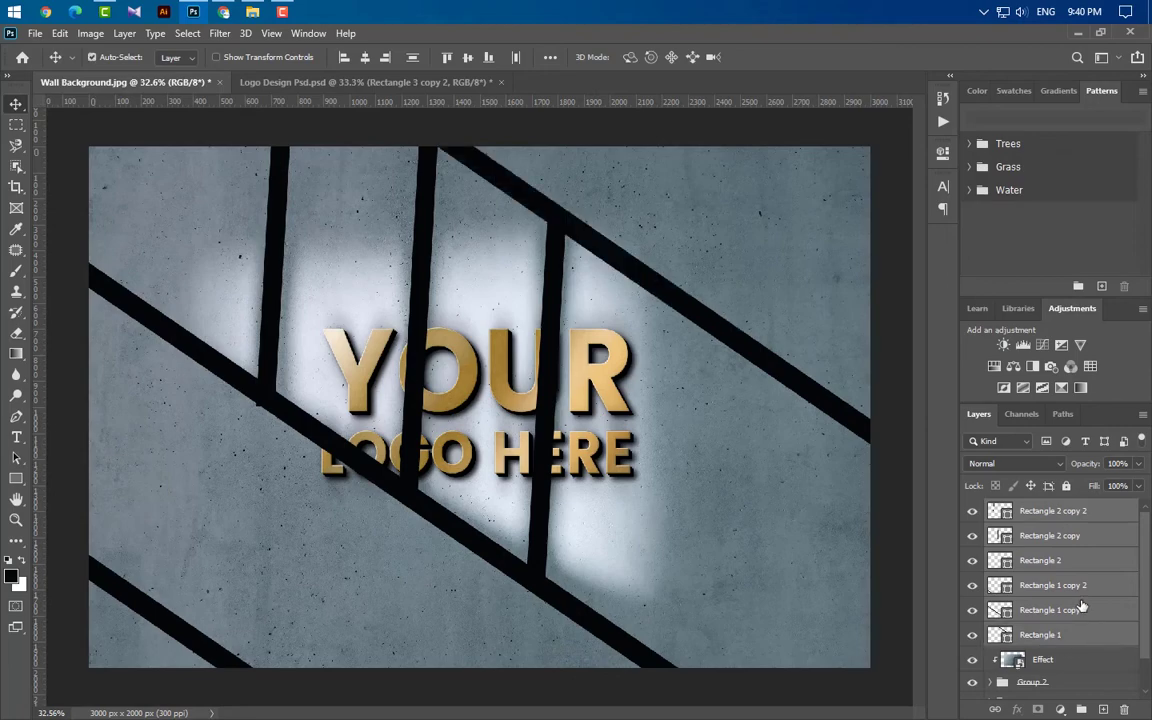
pyautogui.click(1081, 710)
pyautogui.rightClick(1030, 510)
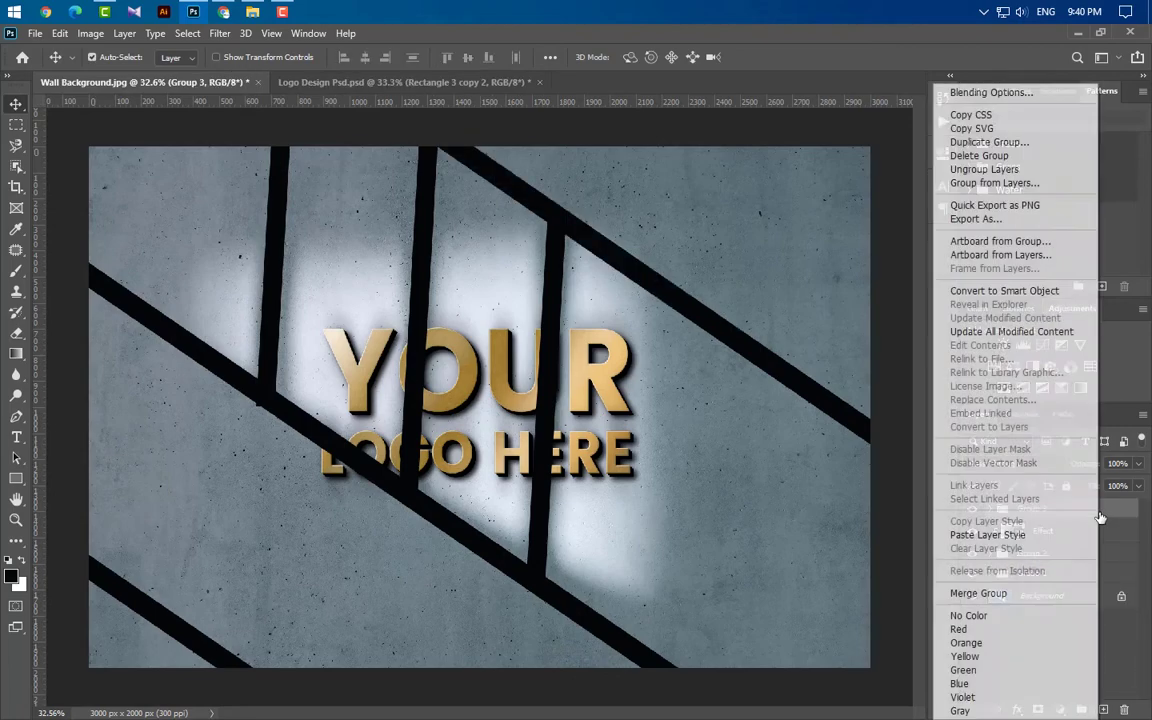
pyautogui.click(990, 290)
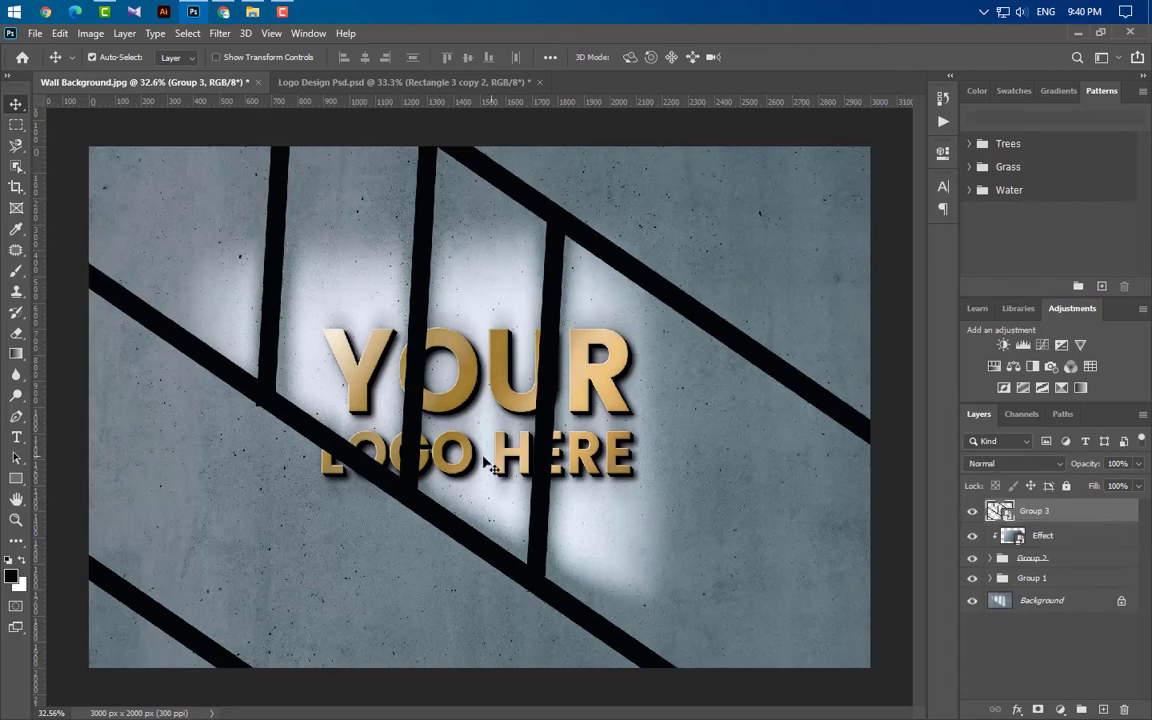
# Apply a Gaussian Blur with a radius of 50 pixels to the Group 3 bars.
pyautogui.click(219, 33)
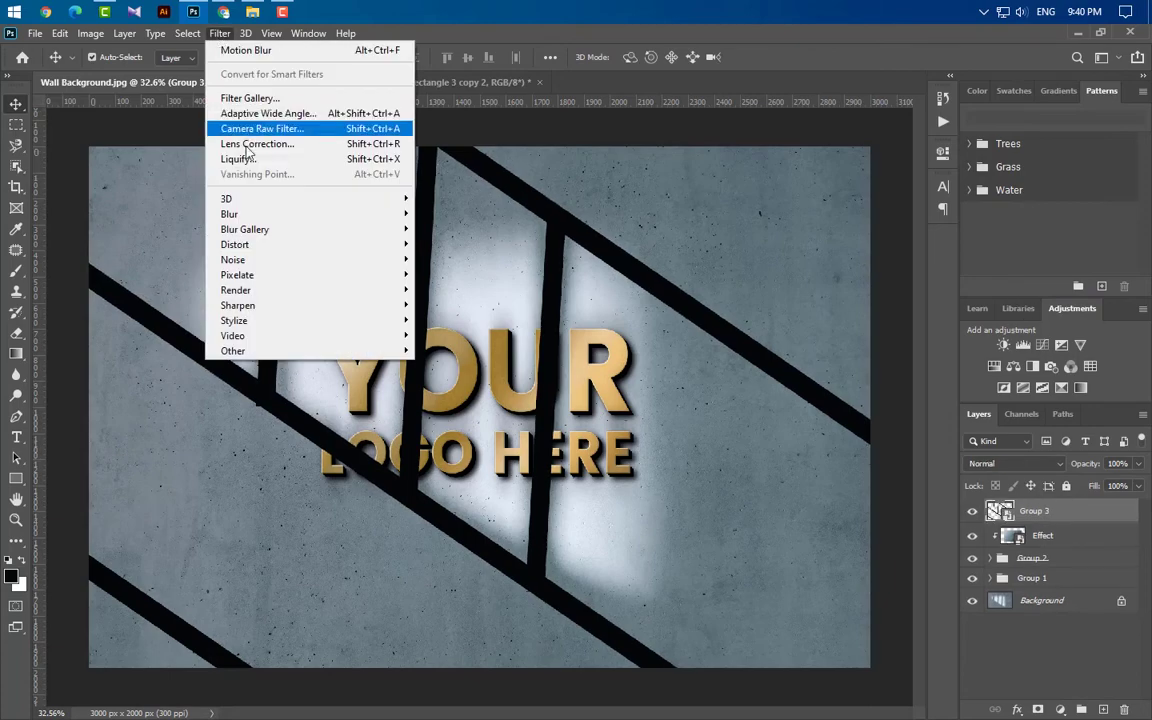
pyautogui.moveTo(336, 218)
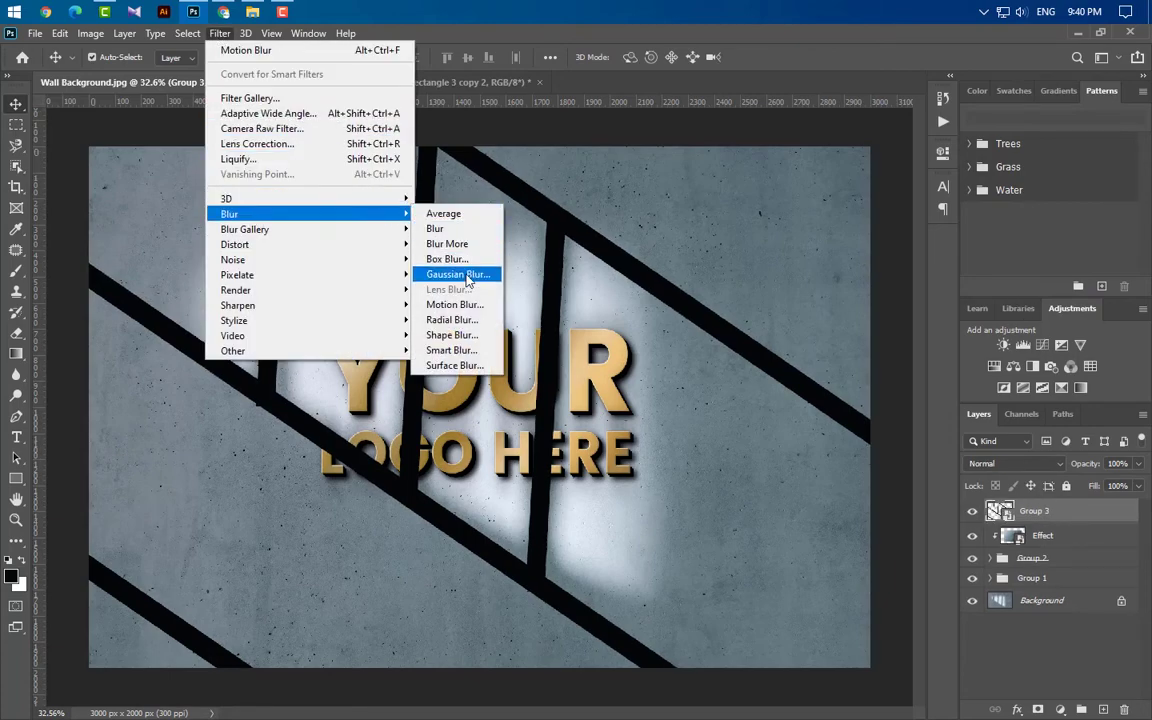
pyautogui.click(460, 274)
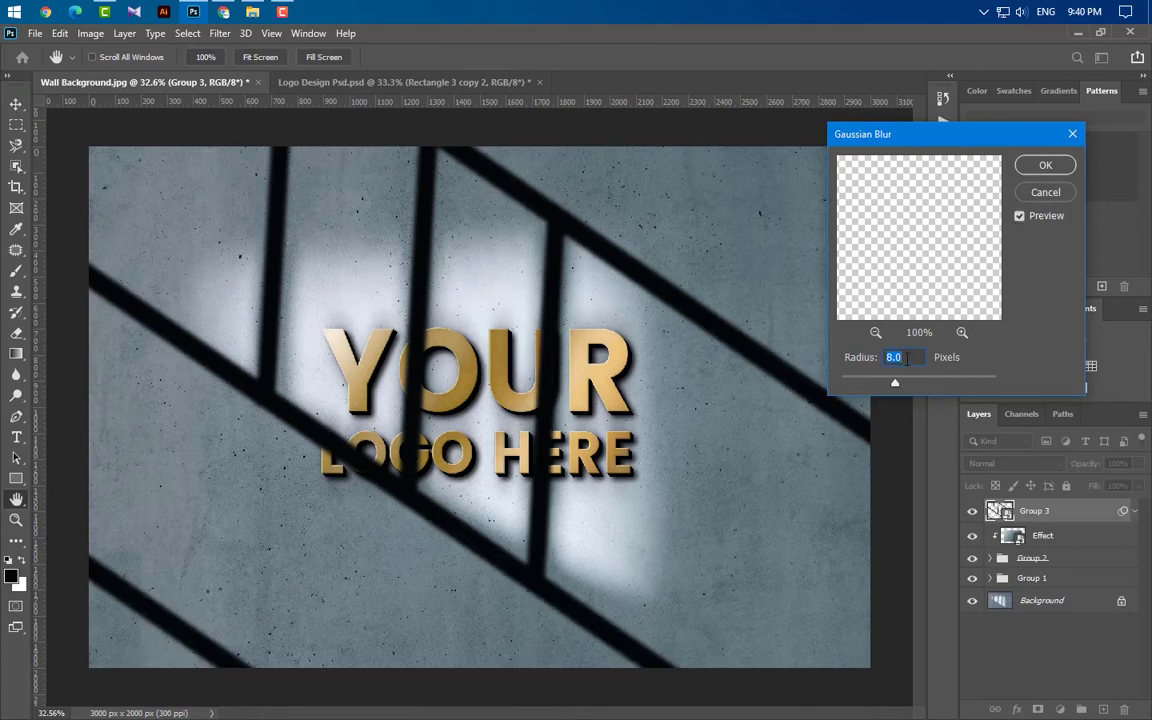
pyautogui.write('50')
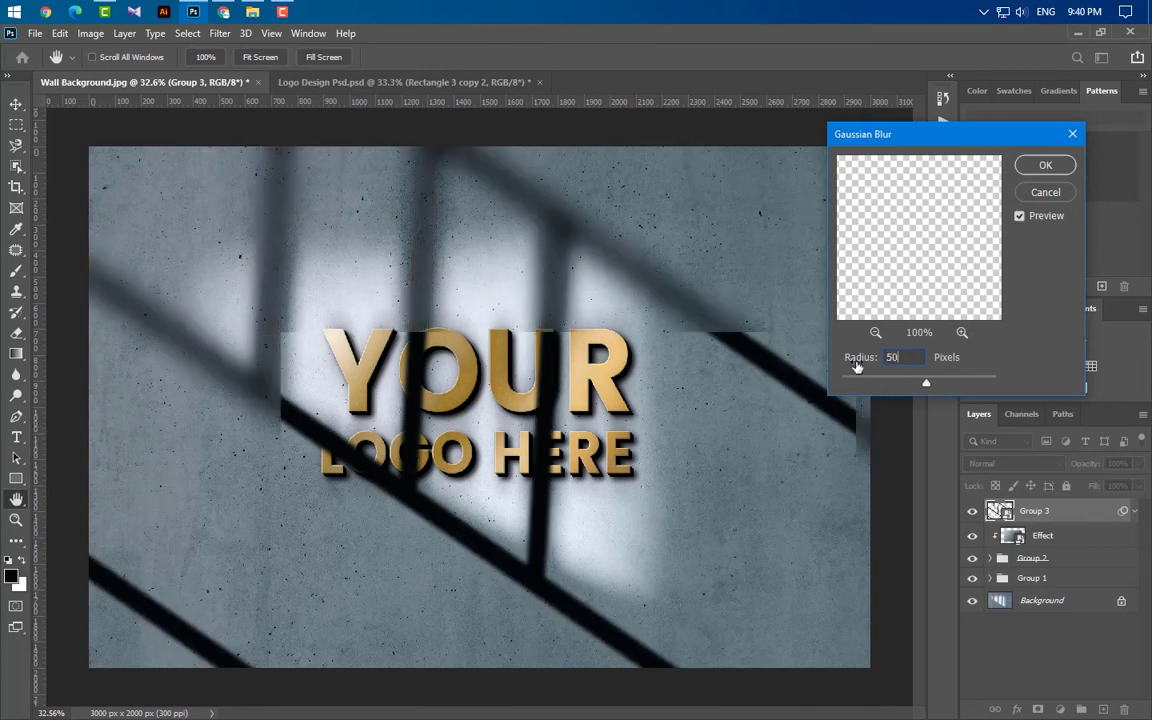
pyautogui.click(1045, 165)
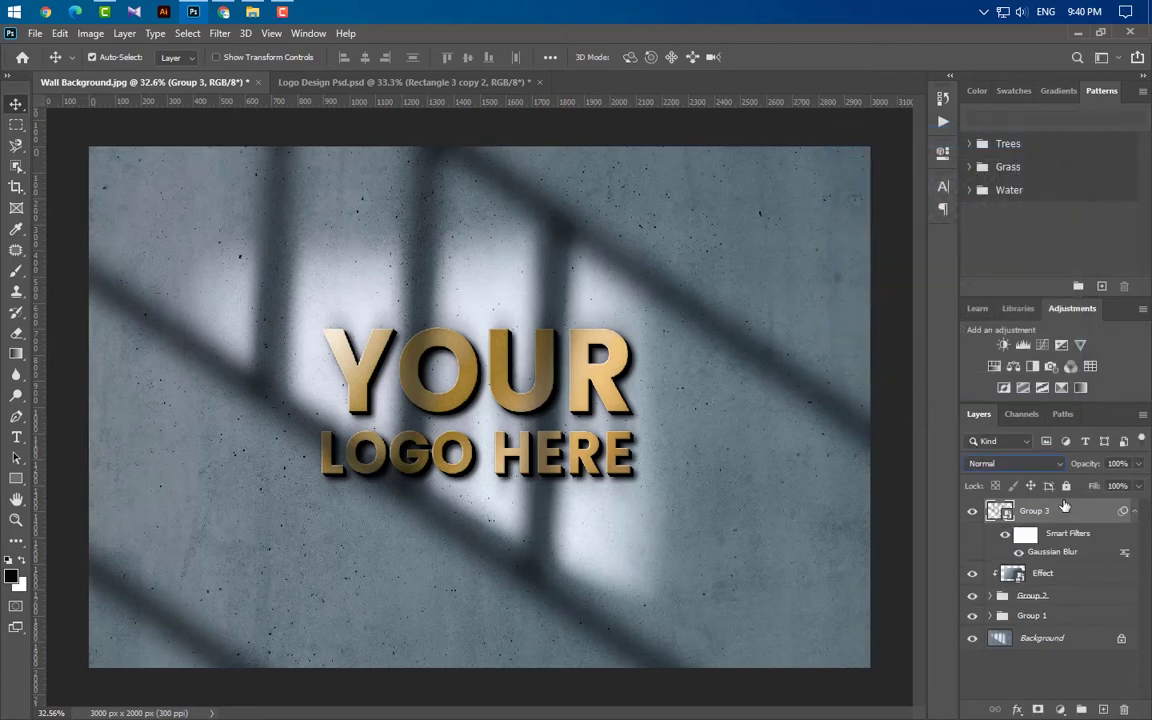
# Set the Group 3 layer to Luminosity blend mode with 45% opacity.
pyautogui.click(1010, 463)
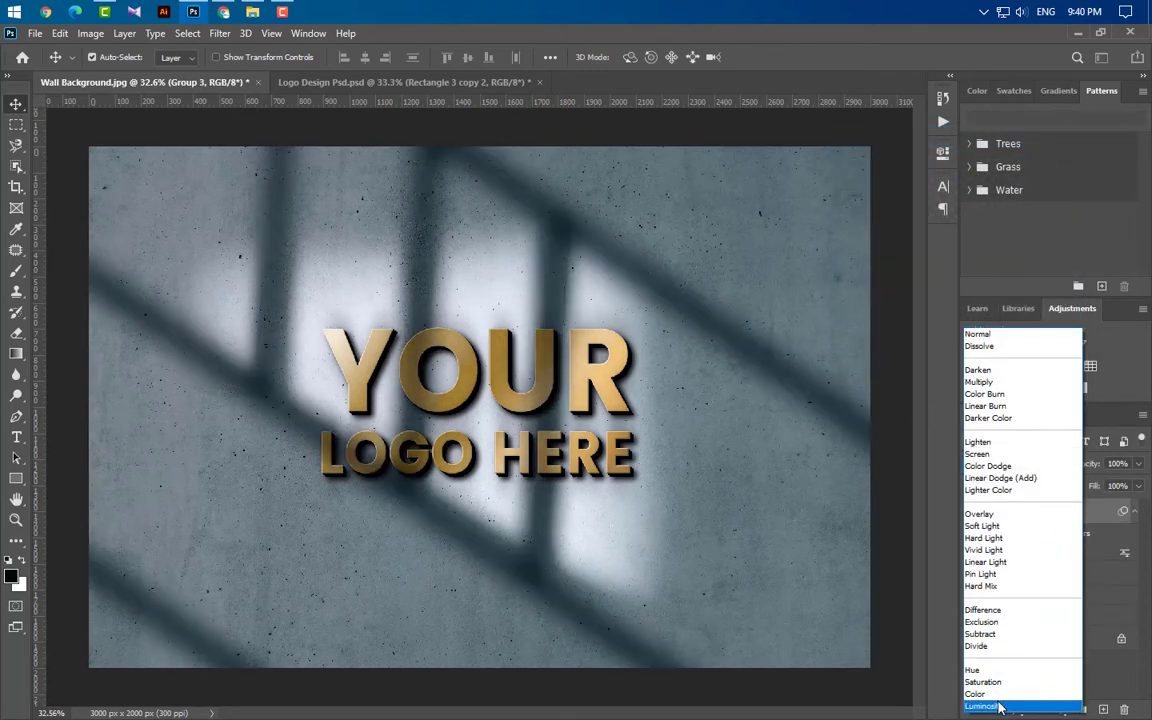
pyautogui.click(997, 704)
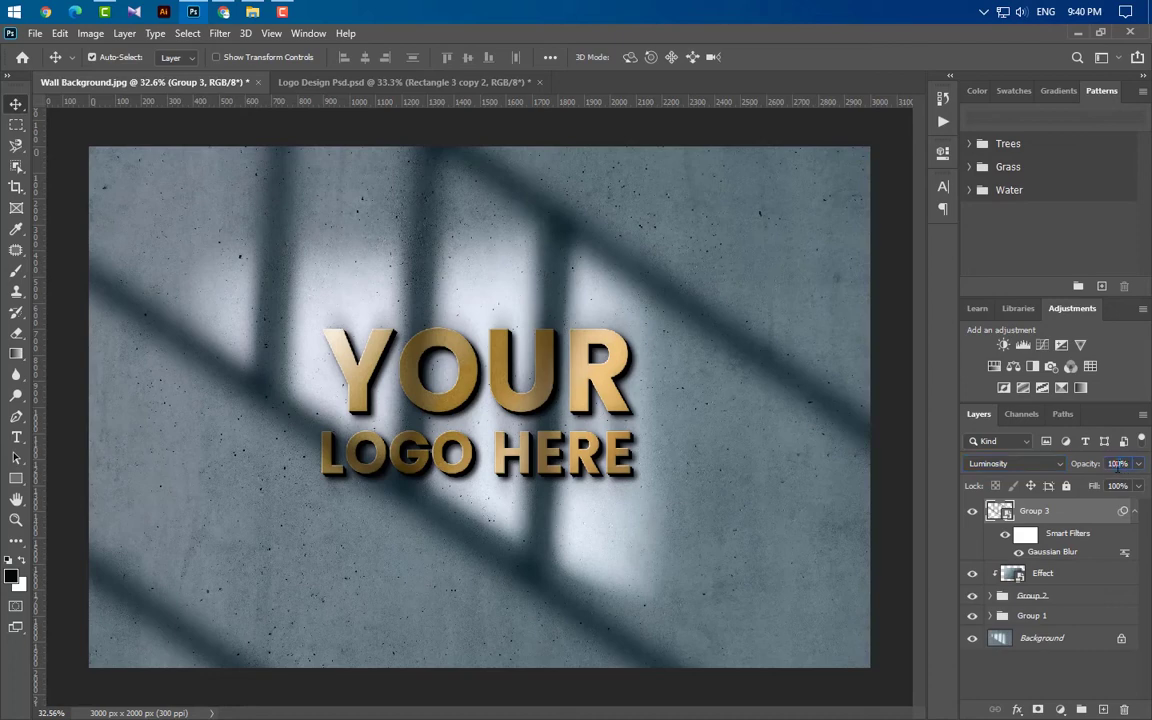
pyautogui.write('45')
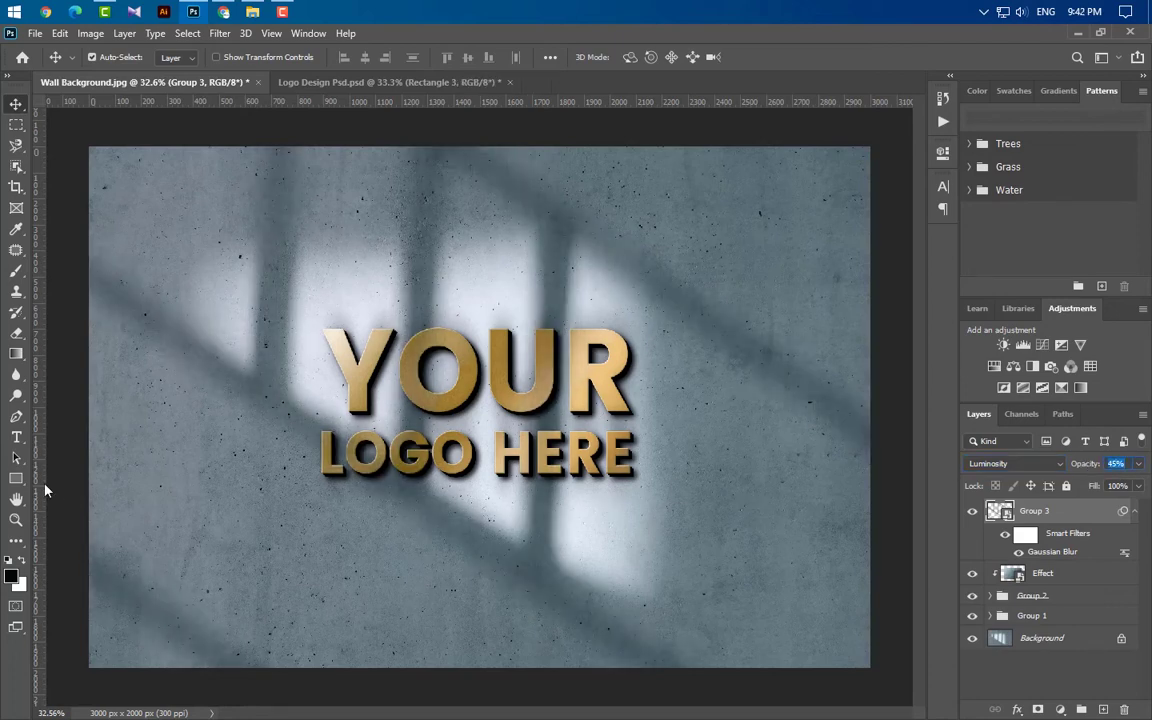
# Draw a black rectangle about 3093 by 2121 px covering the entire canvas as the topmost layer.
pyautogui.click(16, 478)
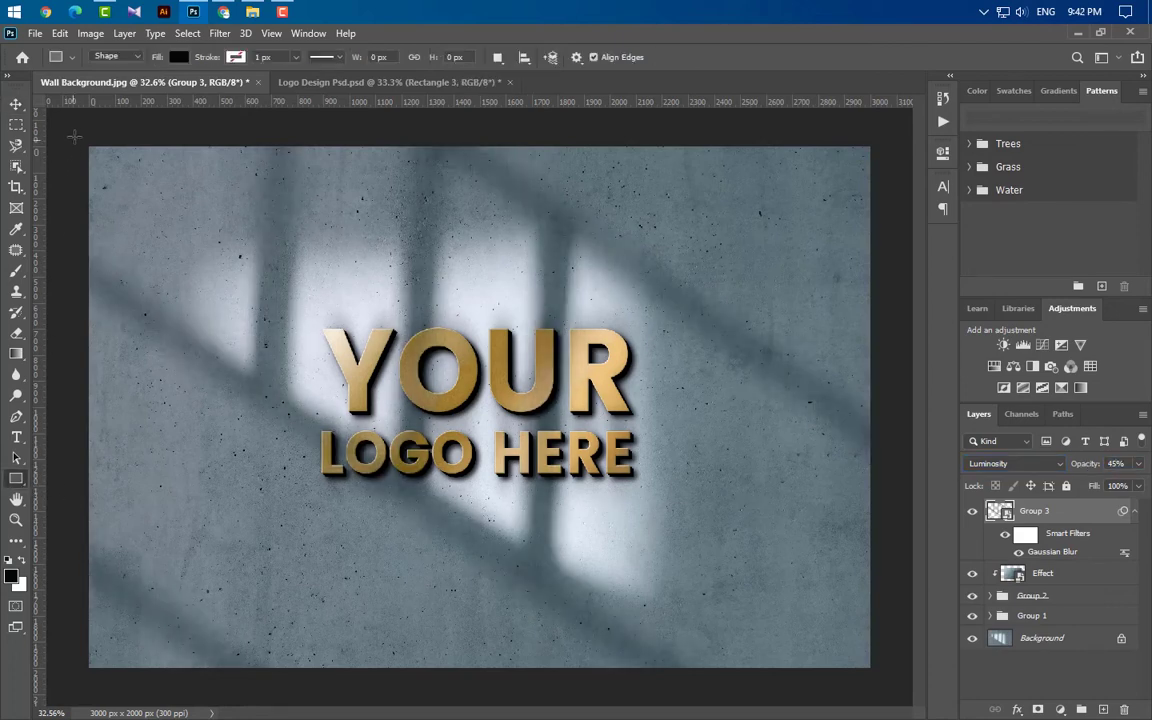
pyautogui.moveTo(77, 131); pyautogui.dragTo(881, 685)
pyautogui.click(898, 147)
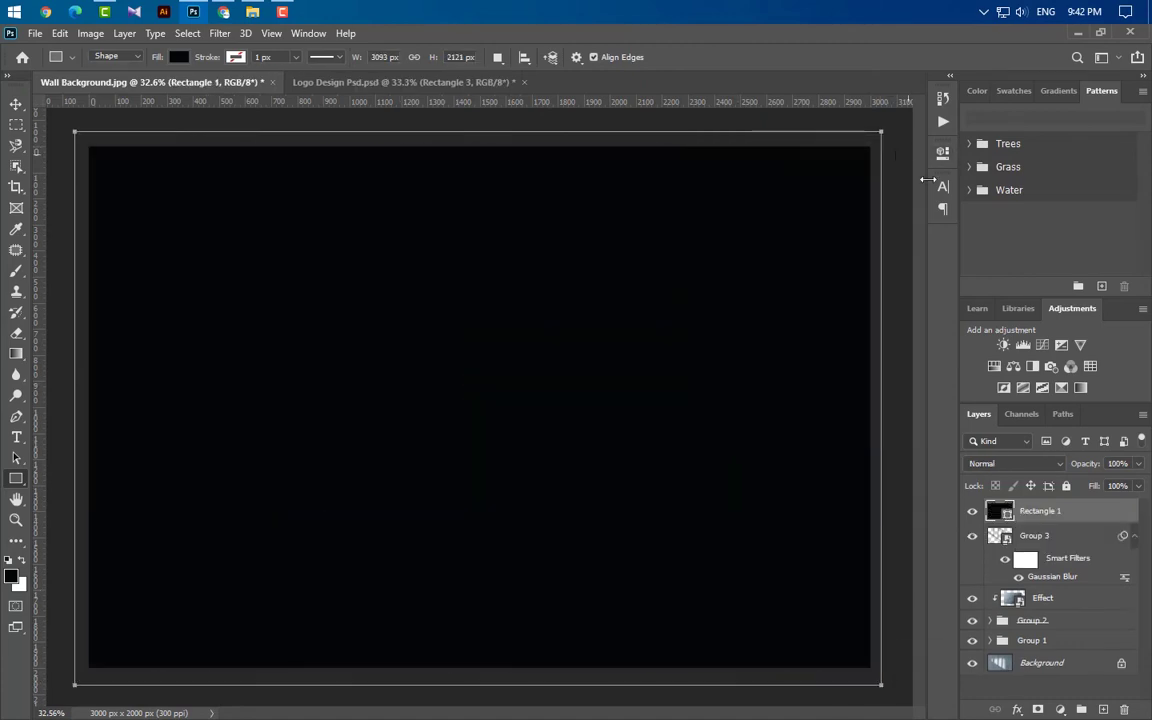
# Set the full-canvas rectangle layer to Overlay blend mode with 35% opacity.
pyautogui.click(1040, 463)
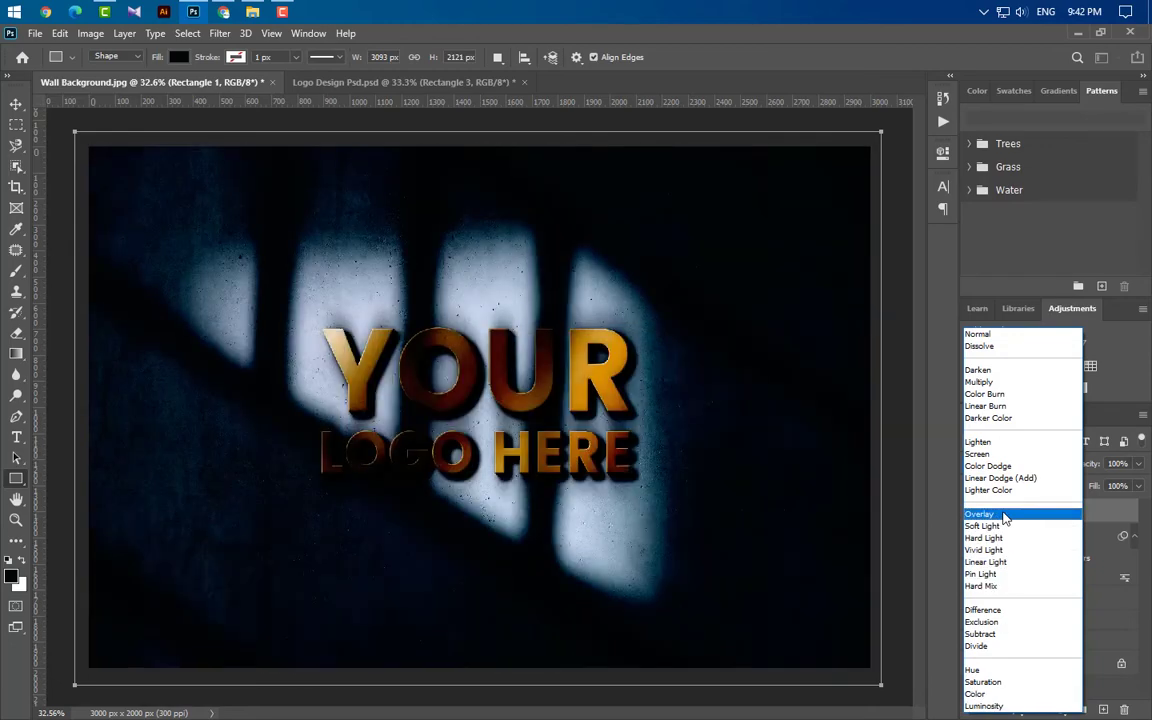
pyautogui.click(981, 513)
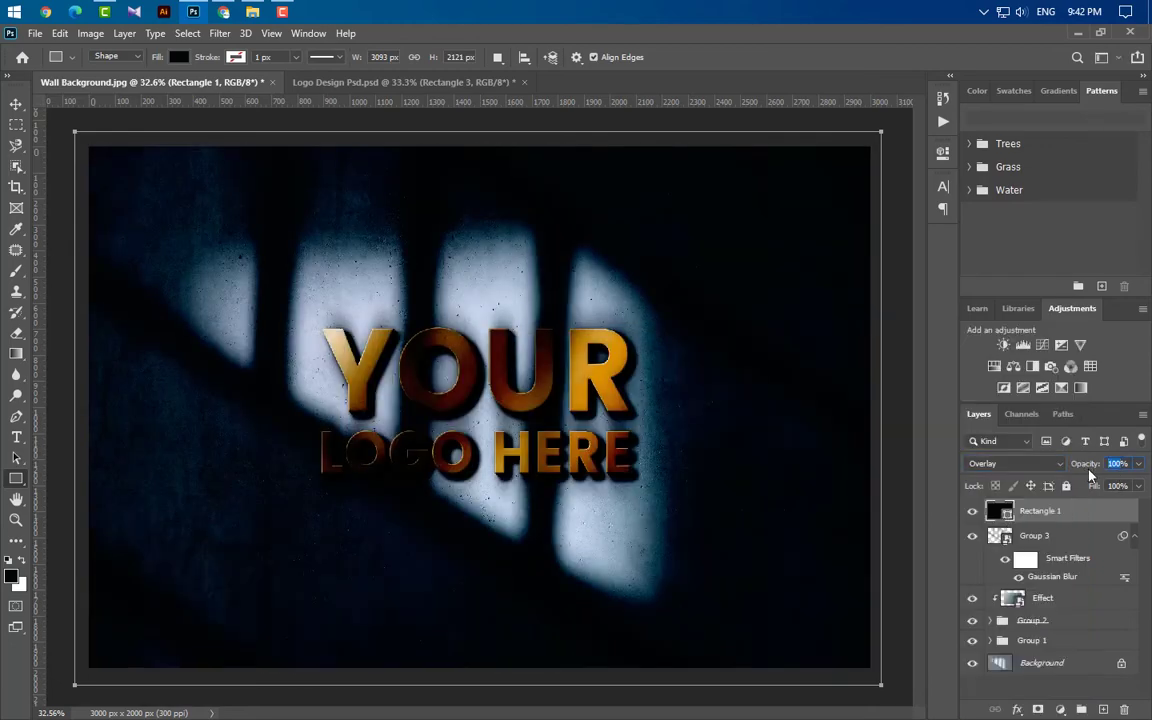
pyautogui.write('35')
pyautogui.press('Return')
pyautogui.press('v')
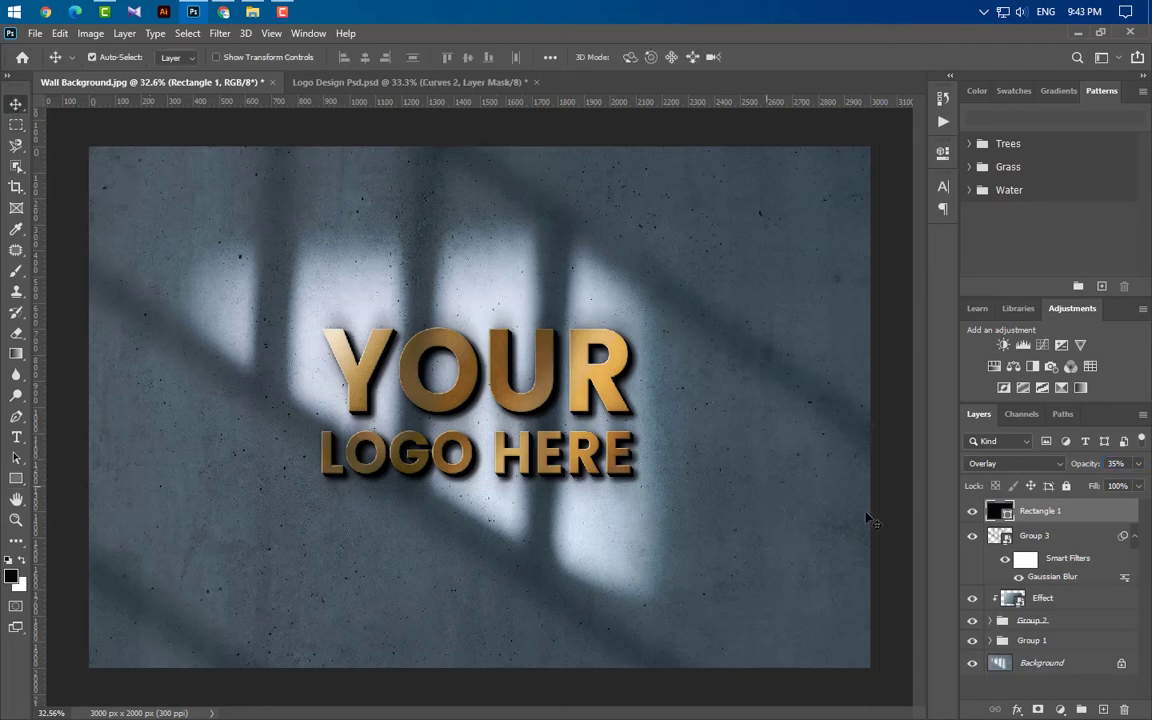
# Add a Curves adjustment layer above all layers and move its black point slightly inward.
pyautogui.click(1062, 710)
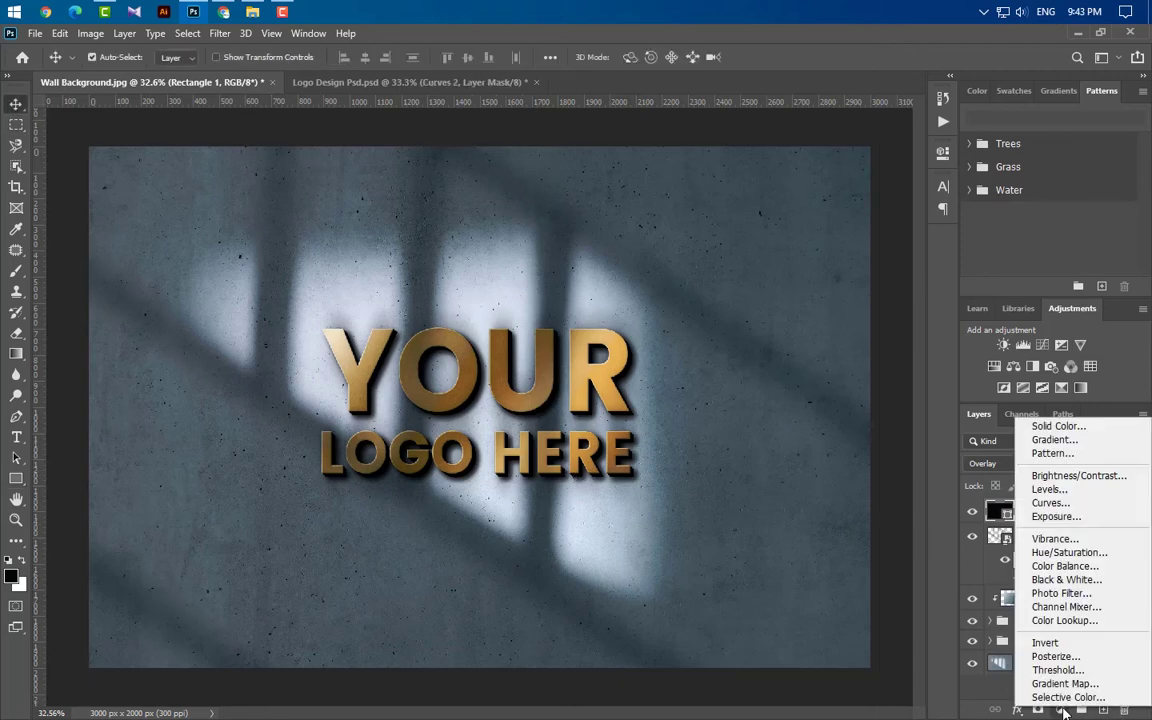
pyautogui.click(1060, 510)
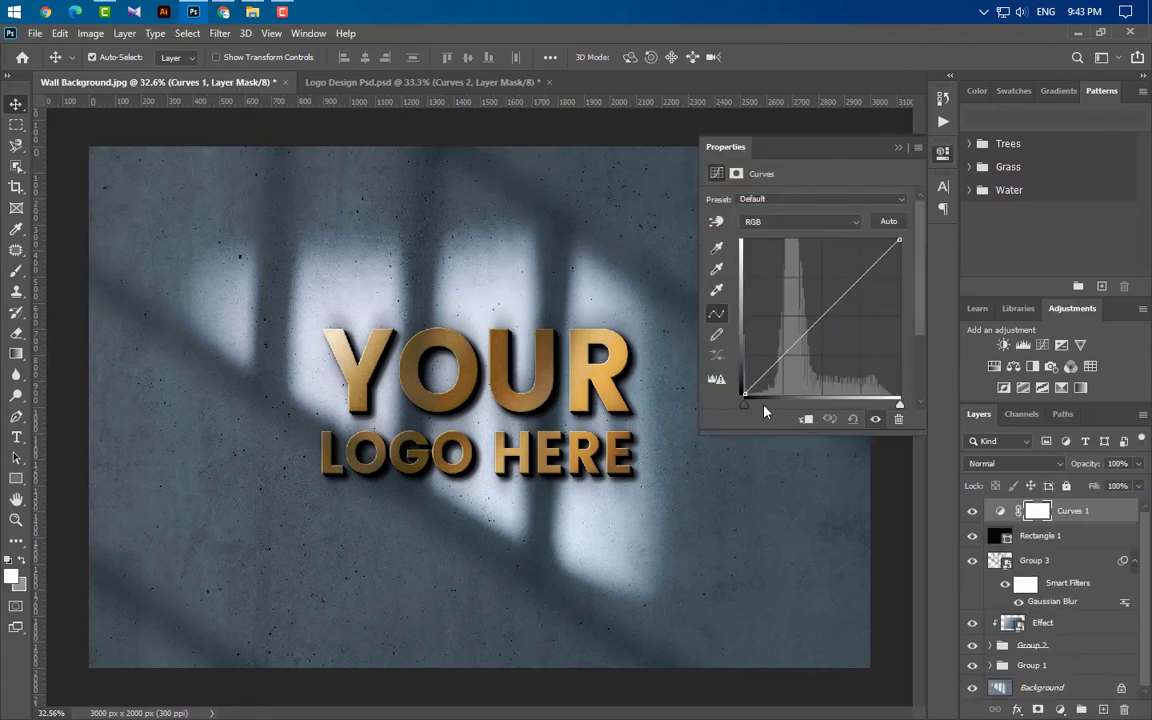
pyautogui.moveTo(745, 405); pyautogui.dragTo(749, 405)
# In the Curves adjustment, move the Red channel's white point inward, and the Green channel's white point inward by a smaller amount.
pyautogui.click(815, 222)
pyautogui.click(811, 248)
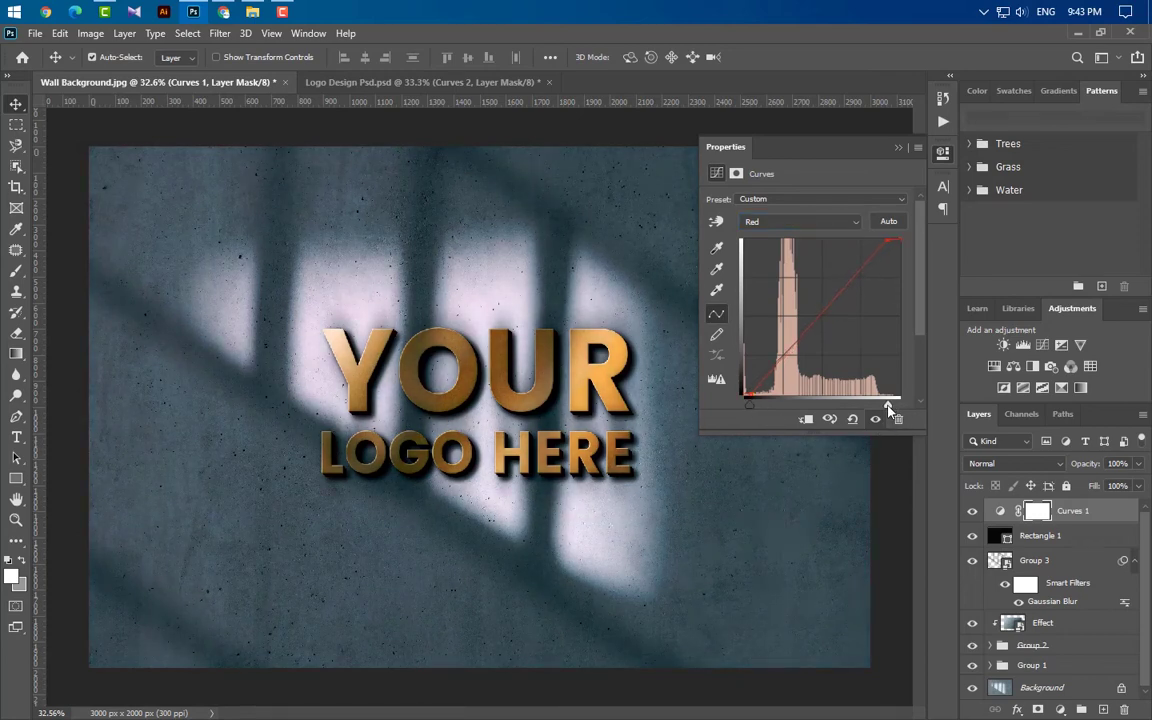
pyautogui.click(787, 222)
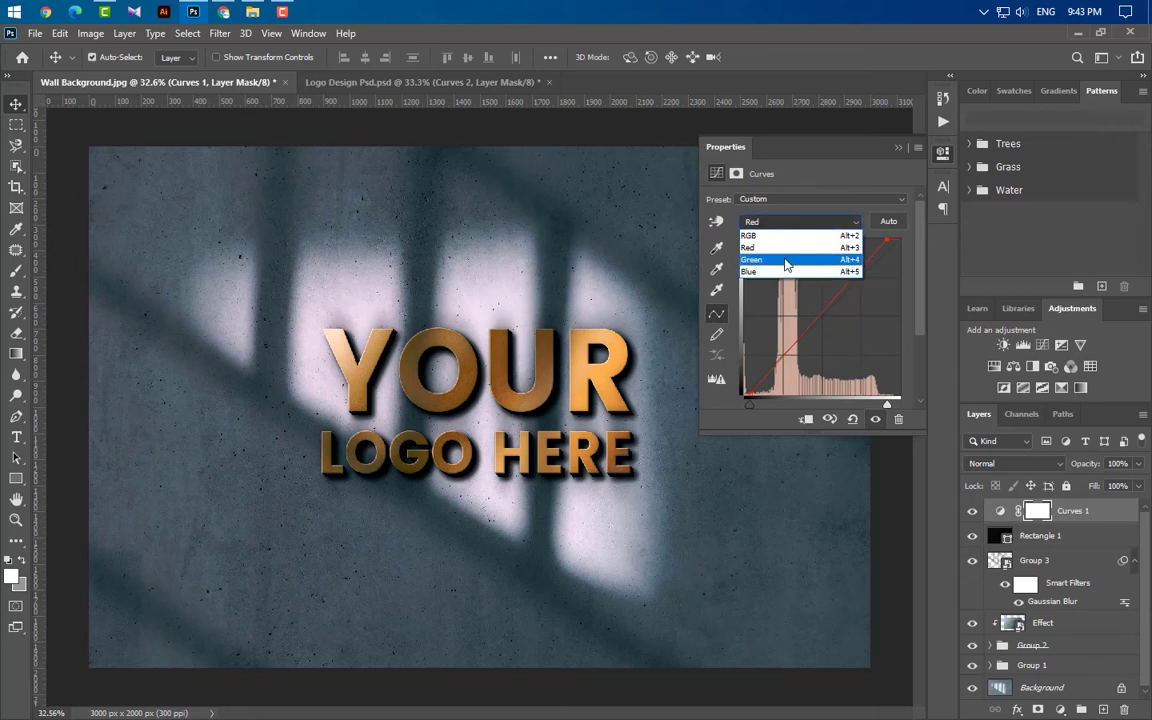
pyautogui.click(785, 255)
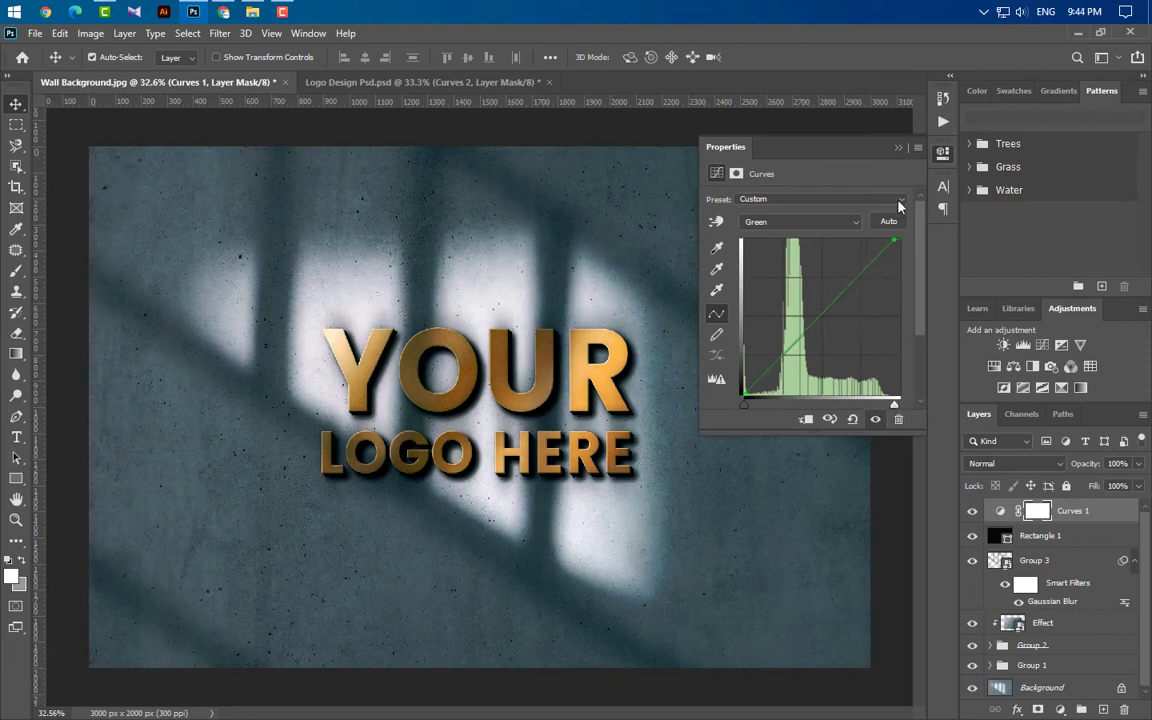
# Duplicate the Text copy 15 layer from Group 2, move the copy above all other layers and set its opacity to 0%.
pyautogui.click(897, 150)
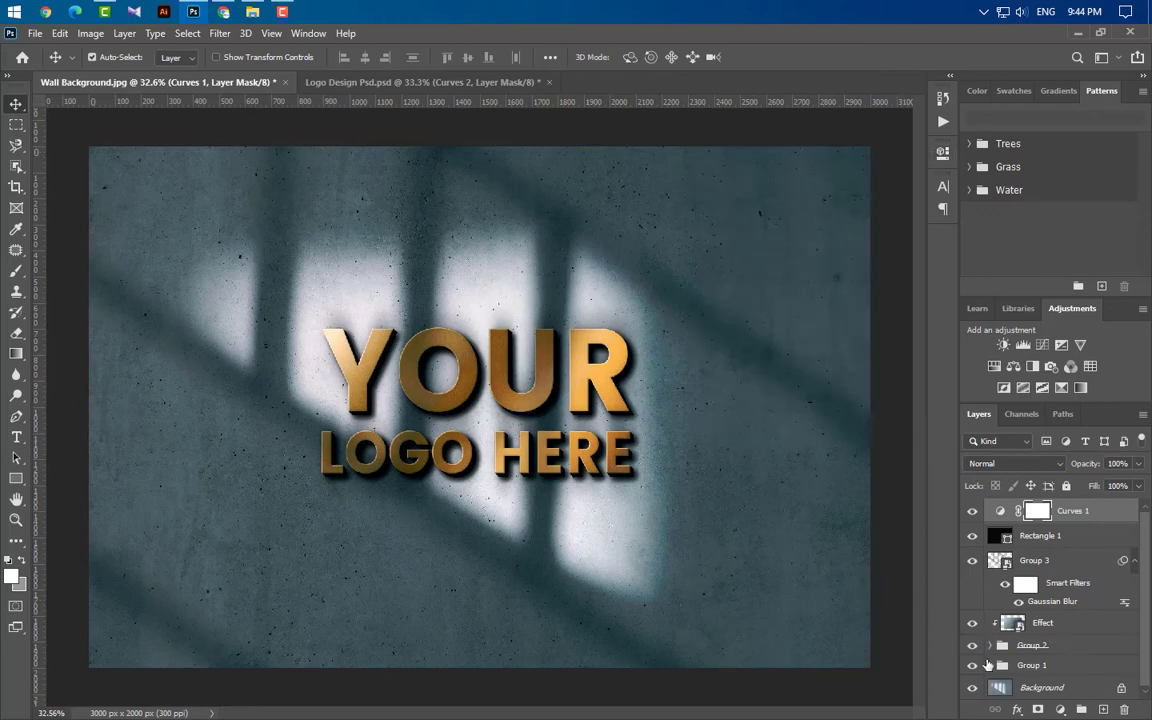
pyautogui.click(990, 646)
pyautogui.click(1055, 667)
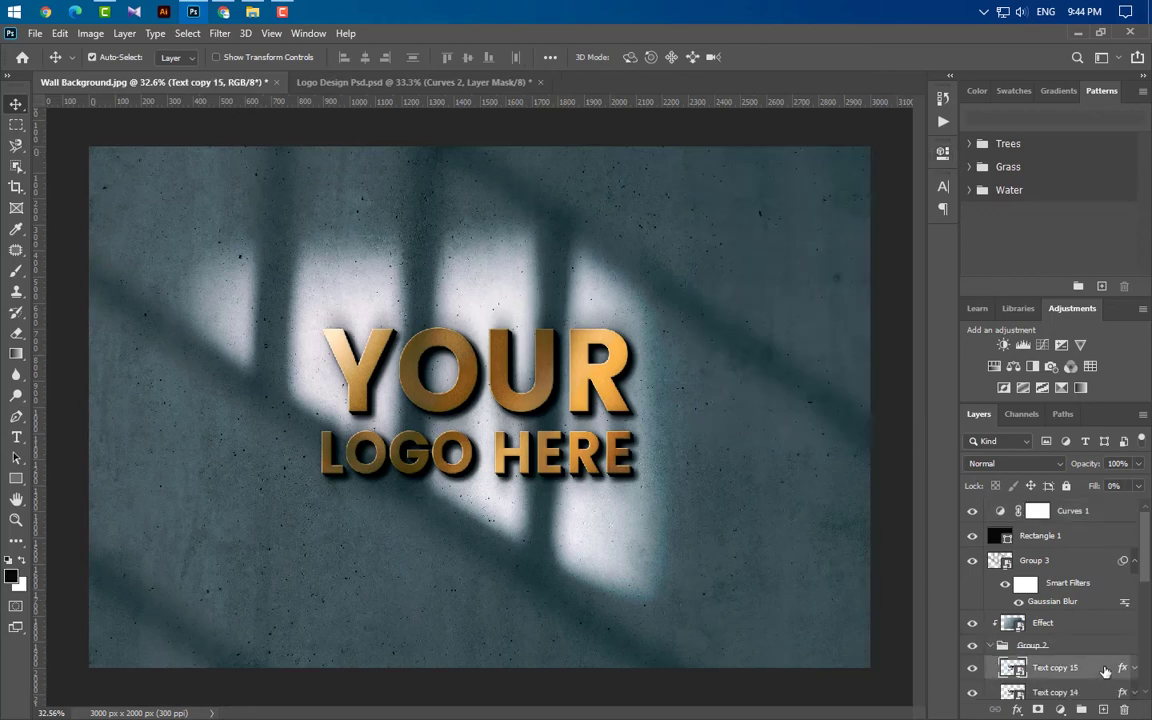
pyautogui.hotkey('ctrl', 'j')
pyautogui.moveTo(1097, 670); pyautogui.dragTo(1097, 522)
pyautogui.click(1140, 464)
pyautogui.click(1097, 512)
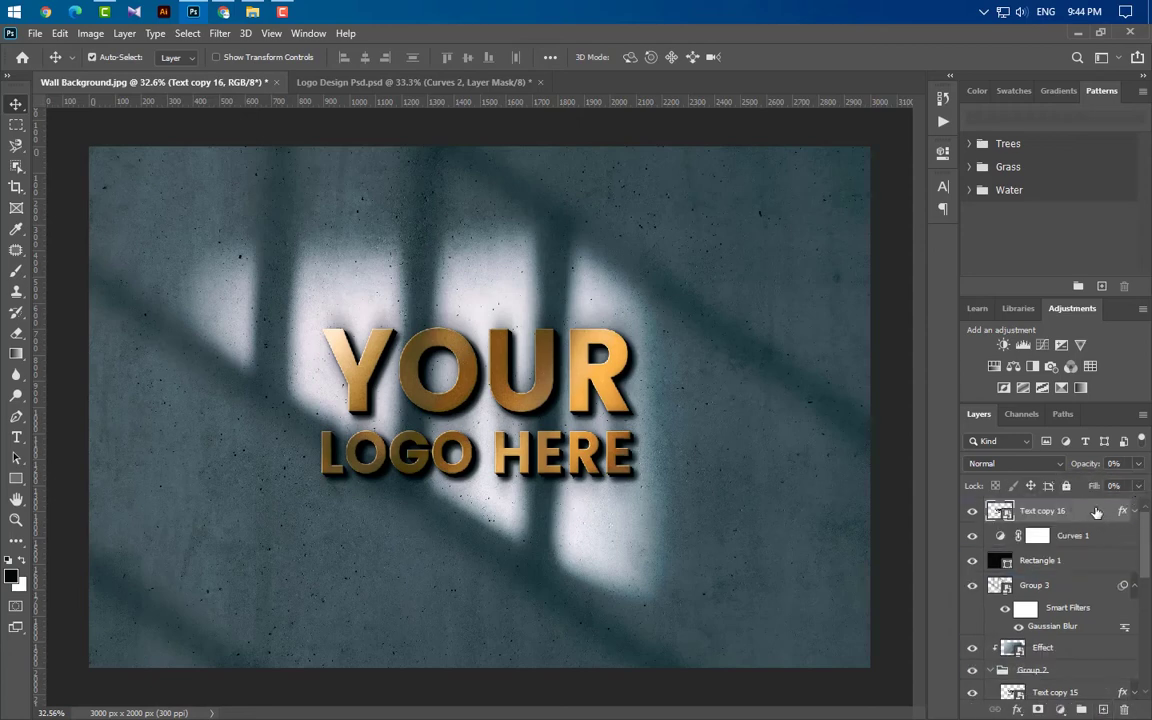
pyautogui.click(1139, 486)
# Put the Curves 1, Rectangle 1 and Group 3 layers together into a new group.
pyautogui.click(1085, 537)
pyautogui.press('ctrl')
pyautogui.keyDown('shift'); pyautogui.click(1088, 588); pyautogui.keyUp('shift')
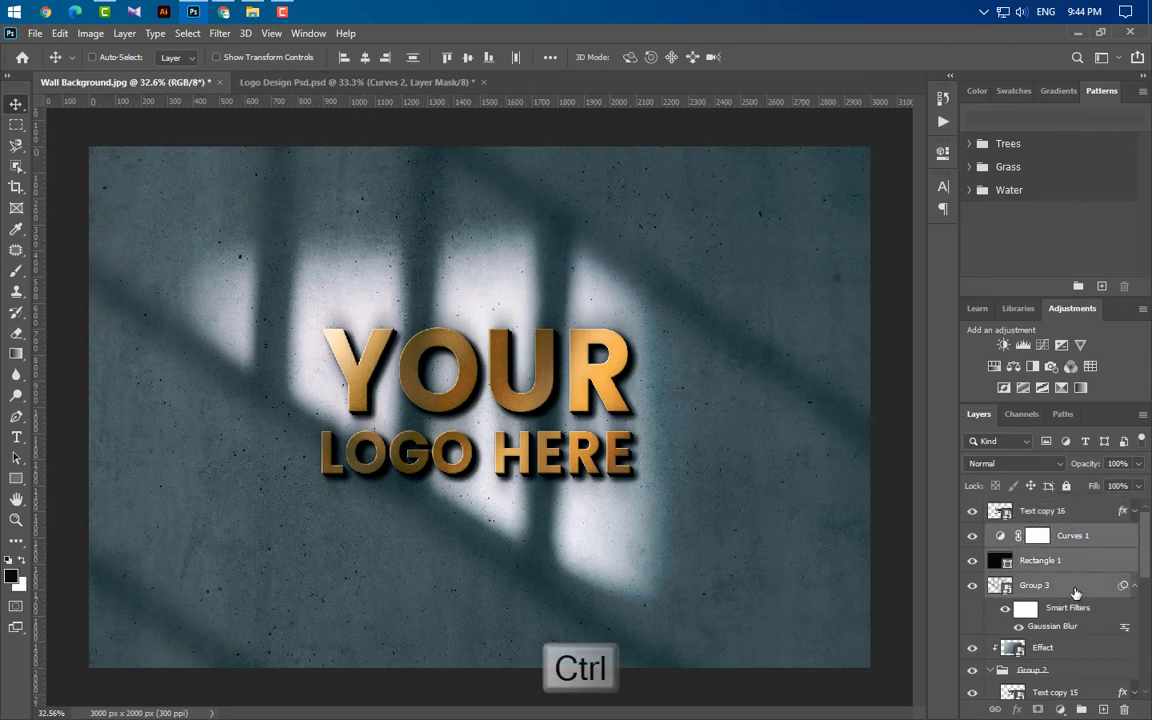
pyautogui.moveTo(1075, 589); pyautogui.dragTo(1082, 710)
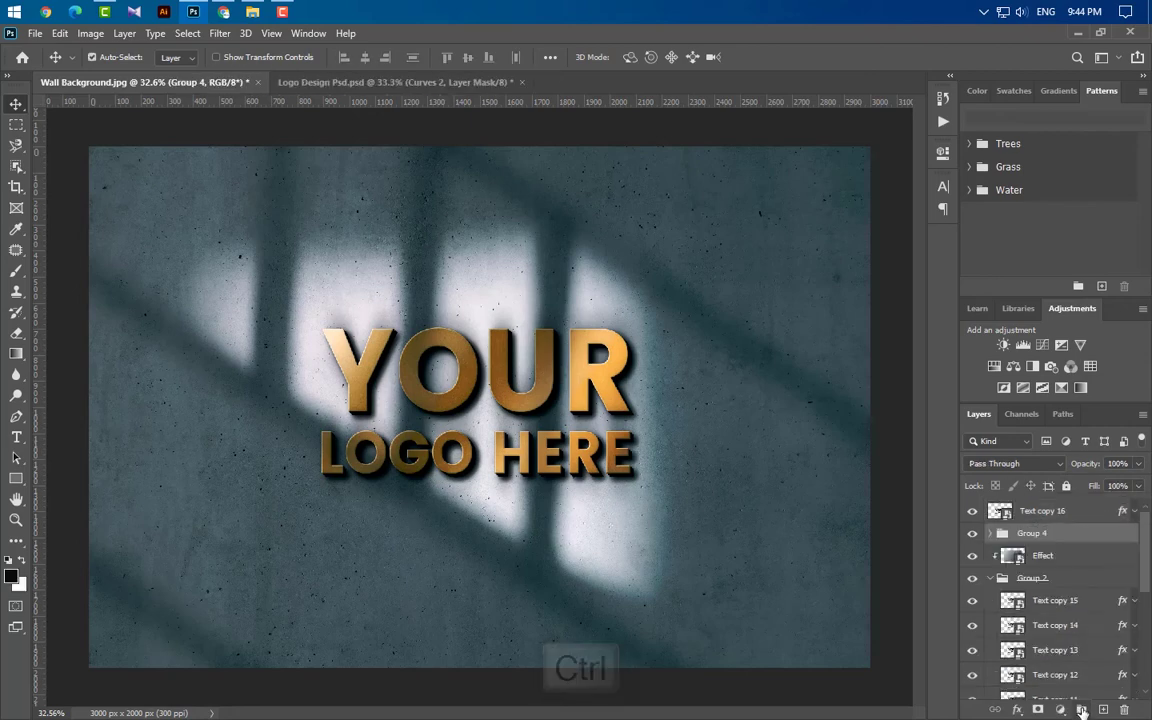
# Put the Effect layer and the collapsed Group 2 together into another new group.
pyautogui.click(1057, 558)
pyautogui.click(990, 578)
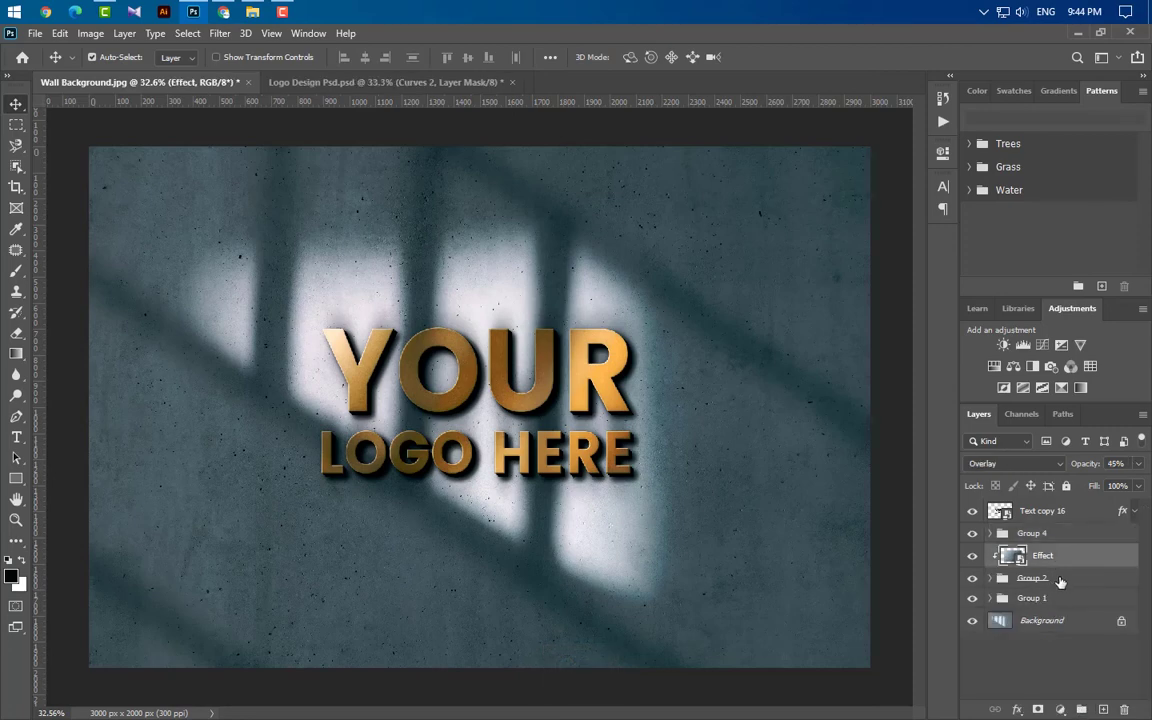
pyautogui.keyDown('ctrl'); pyautogui.click(1000, 582); pyautogui.keyUp('ctrl')
pyautogui.click(1080, 709)
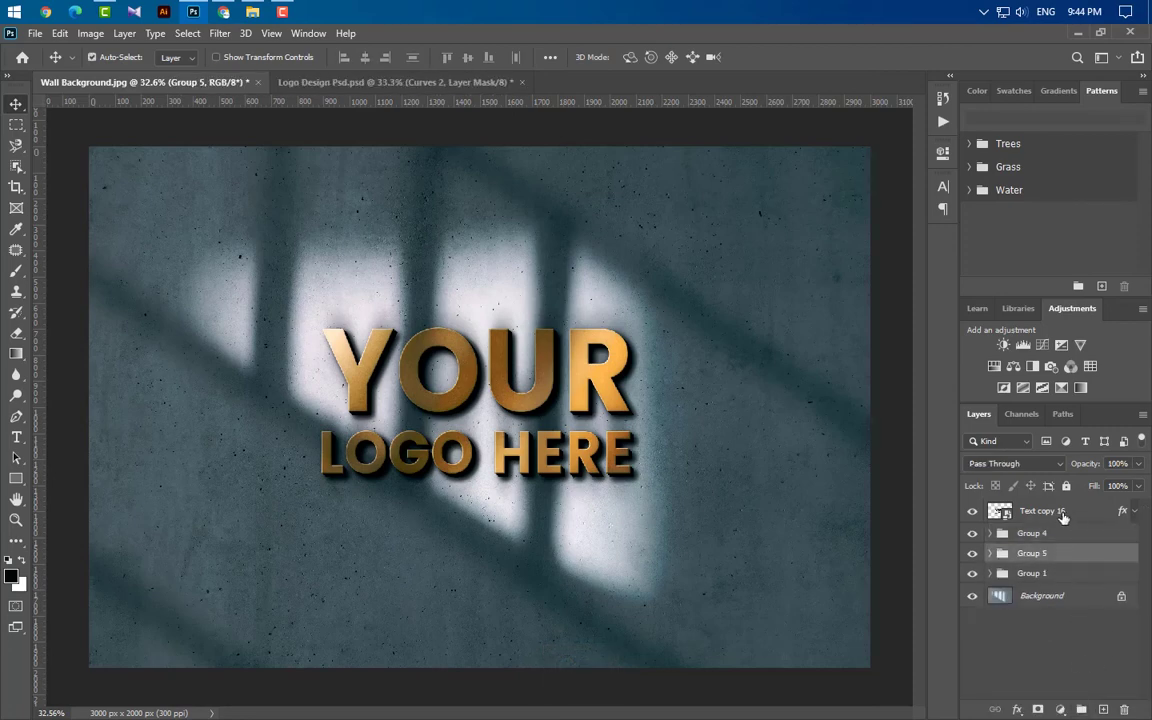
# Rename the topmost text copy layer as Your Logo.
pyautogui.doubleClick(1043, 511)
pyautogui.write('Your Logo')
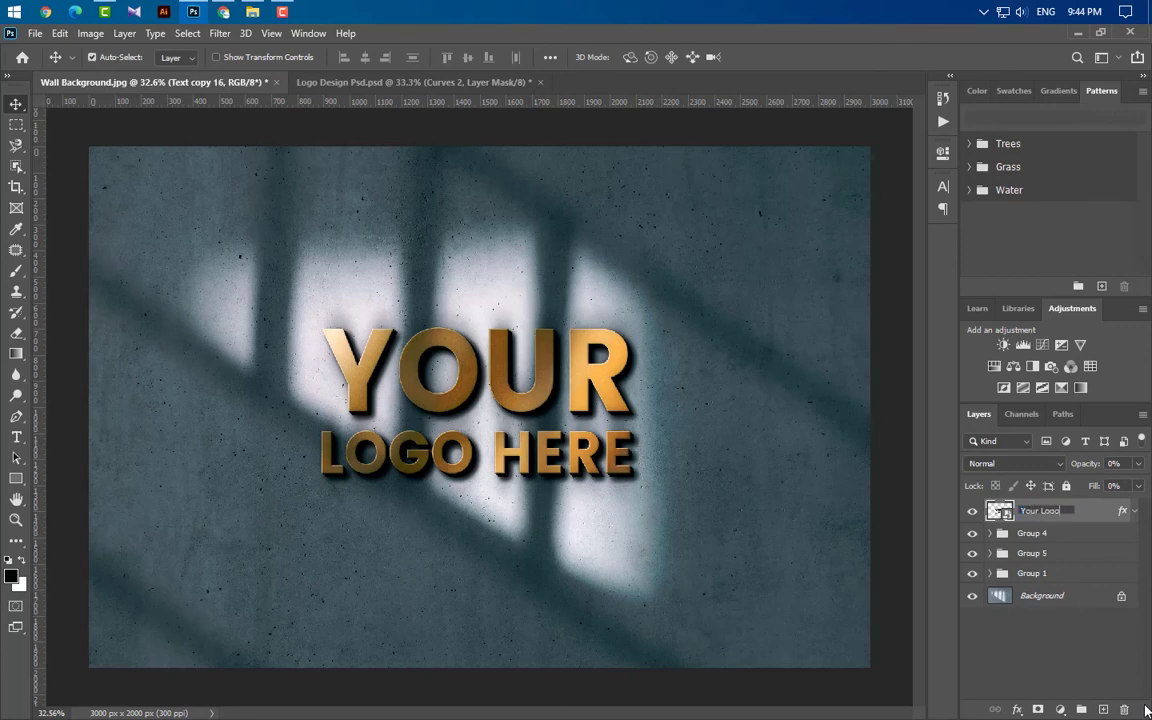
pyautogui.press('Return')
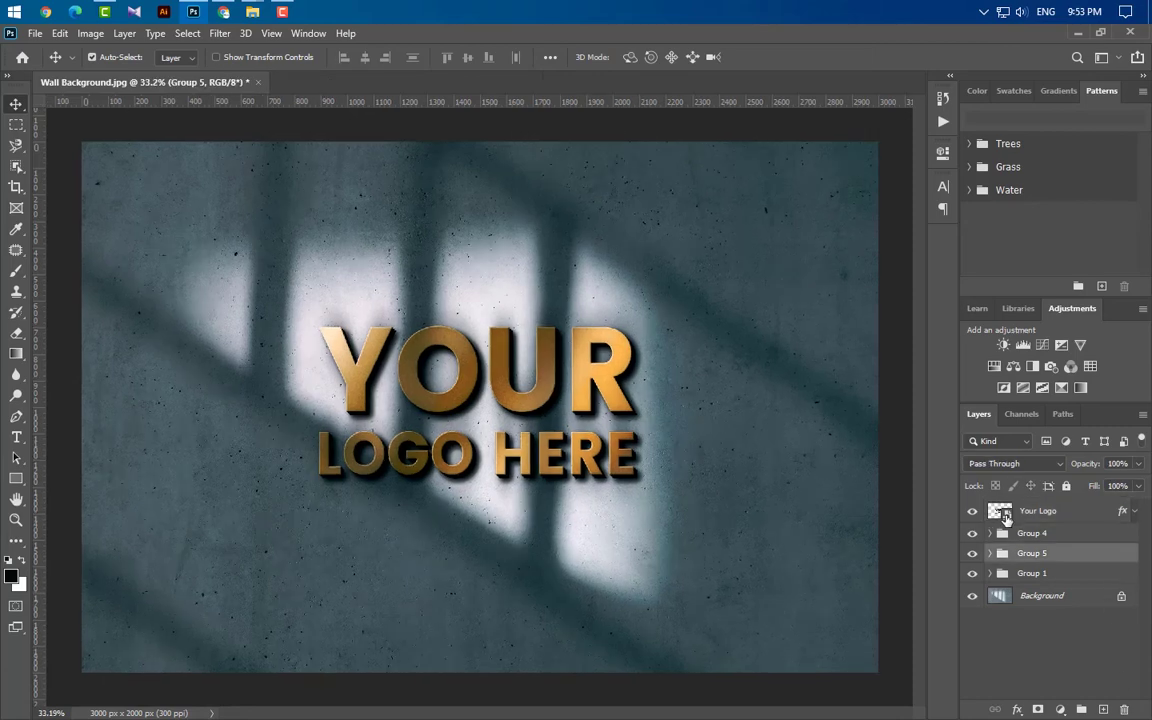
# Open the Your Logo smart object's contents and place the Logo PNG file there, scaled to 9.47% to span the canvas width.
pyautogui.doubleClick(998, 511)
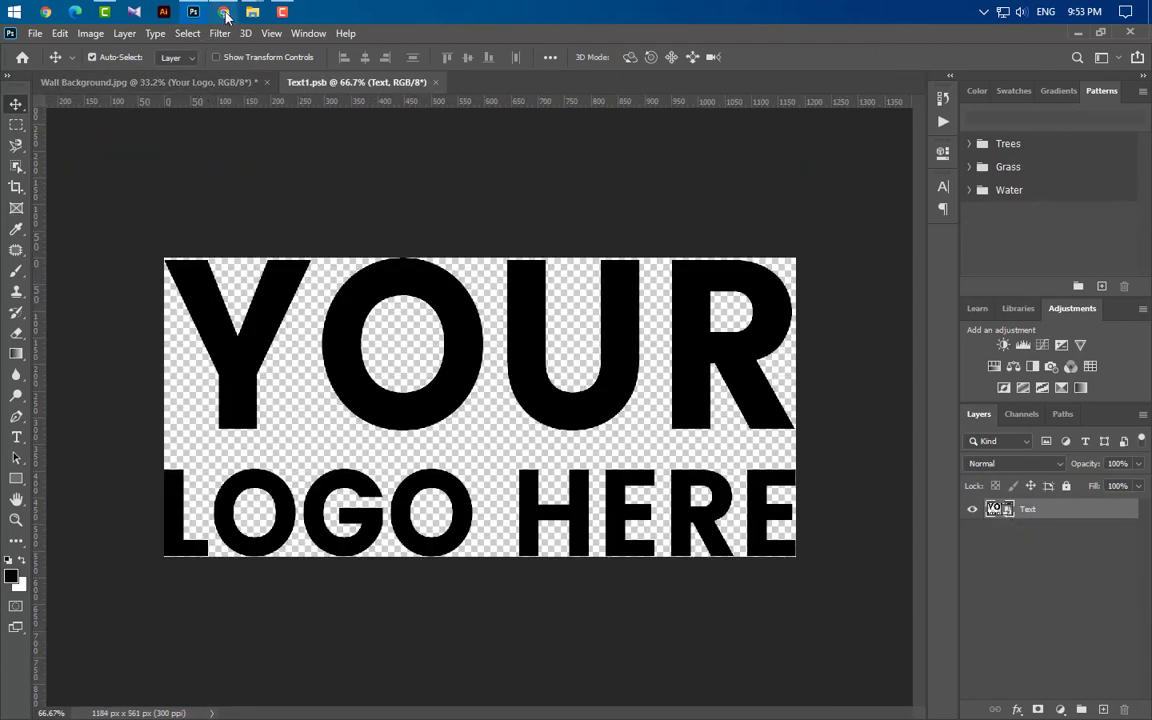
pyautogui.moveTo(252, 12)
pyautogui.click(258, 82)
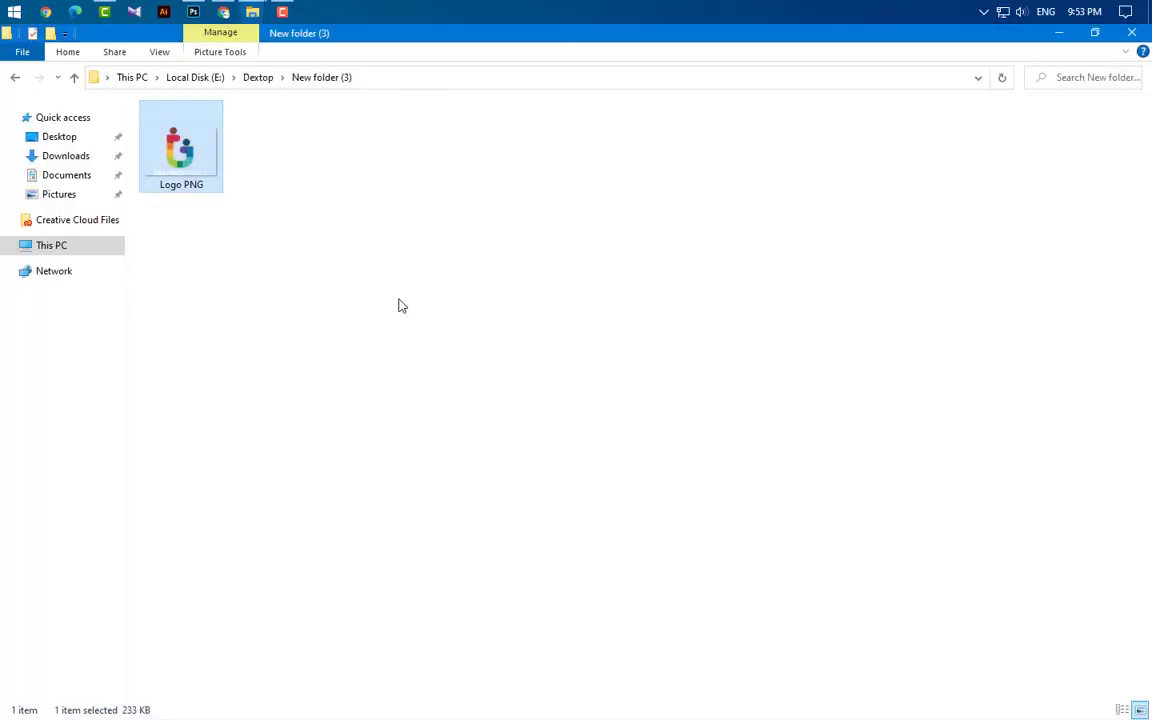
pyautogui.moveTo(167, 172); pyautogui.dragTo(502, 494)
pyautogui.moveTo(257, 407); pyautogui.dragTo(164, 405)
pyautogui.moveTo(715, 407); pyautogui.dragTo(796, 407)
pyautogui.click(777, 58)
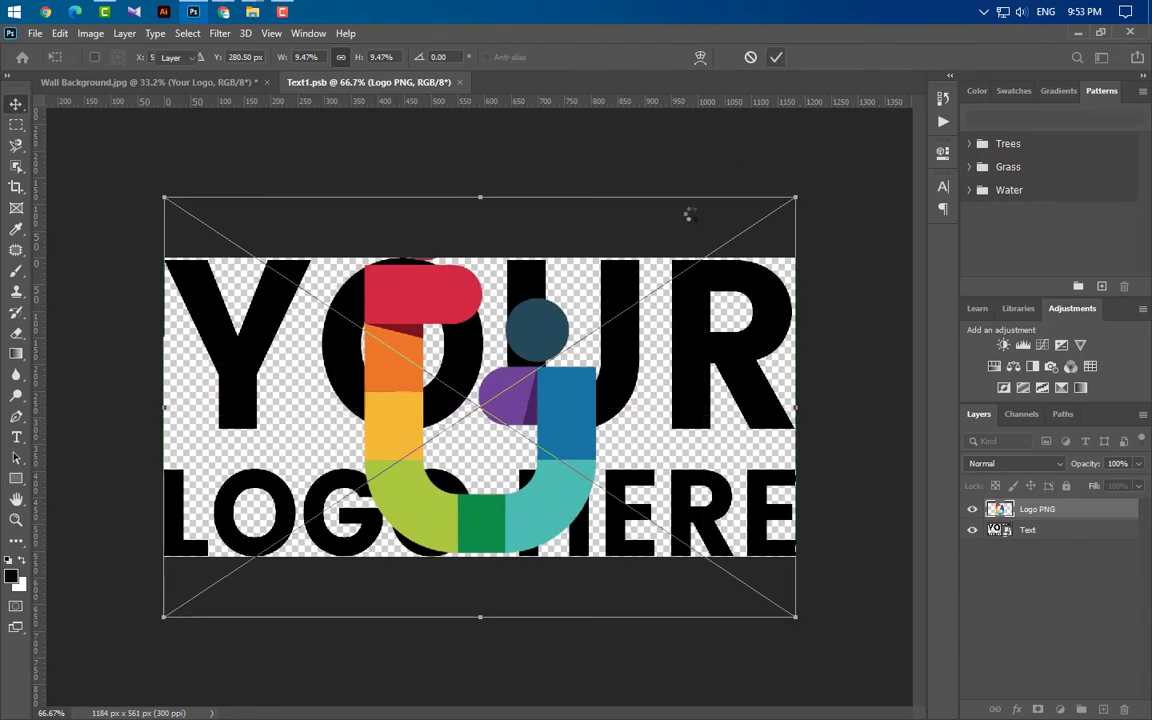
# Extend the smart object's canvas upward and downward with the Crop tool to about 1184 by 819 px so the whole logo fits.
pyautogui.click(16, 187)
pyautogui.moveTo(482, 263); pyautogui.dragTo(483, 203)
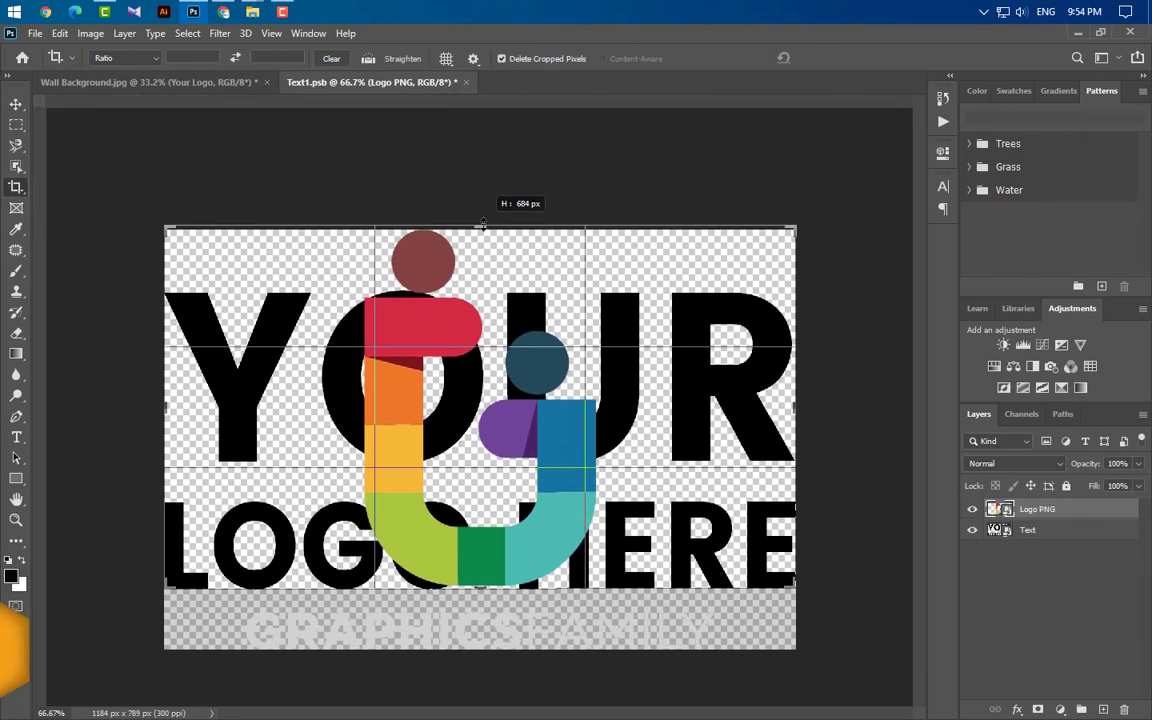
pyautogui.moveTo(483, 593); pyautogui.dragTo(485, 620)
pyautogui.click(838, 58)
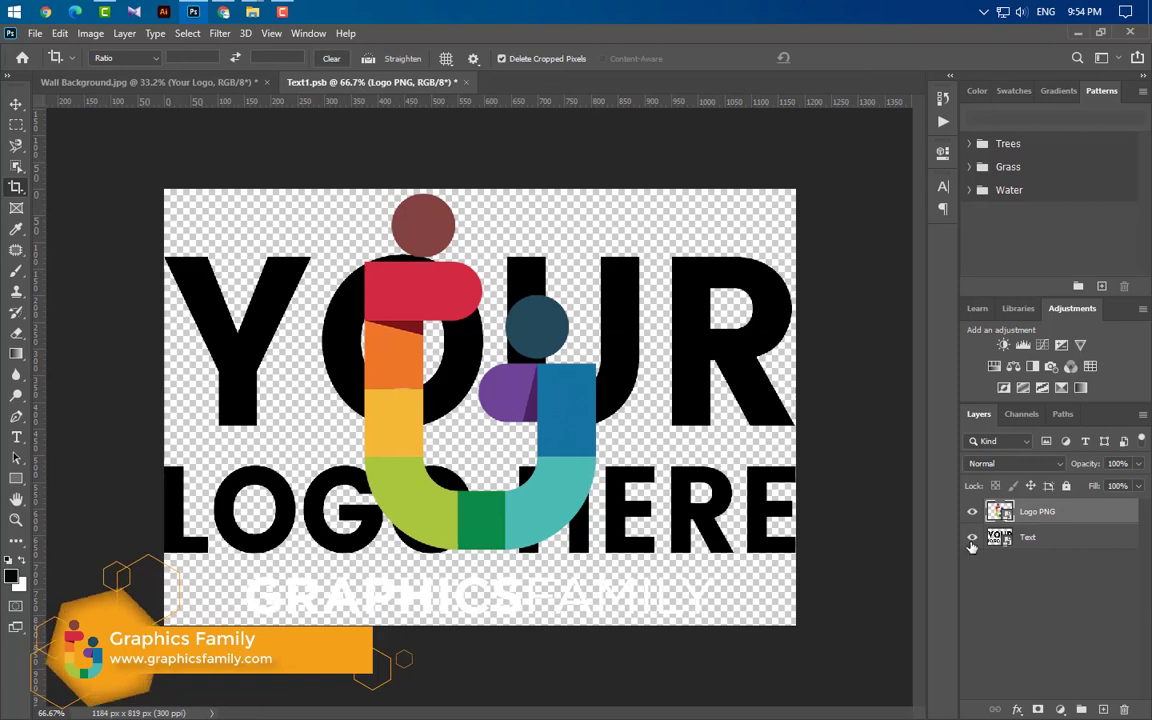
# Hide the Text layer, then close the Text1.psb document and save its changes.
pyautogui.click(972, 537)
pyautogui.click(466, 82)
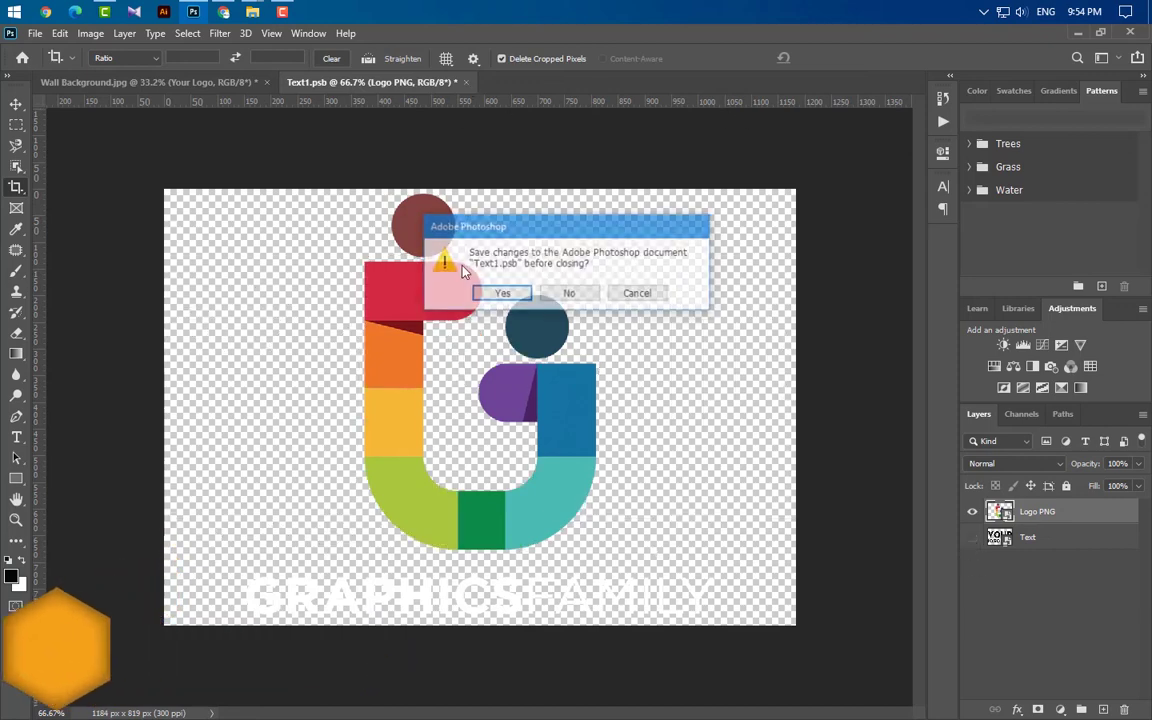
pyautogui.press('Return')
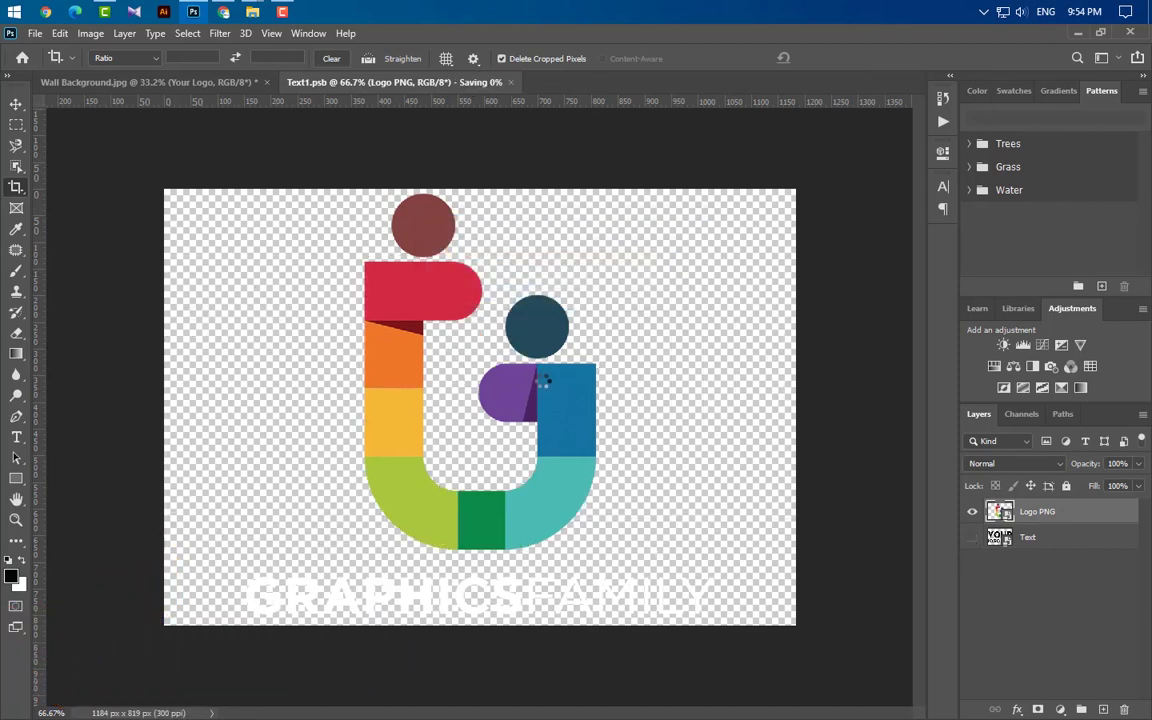